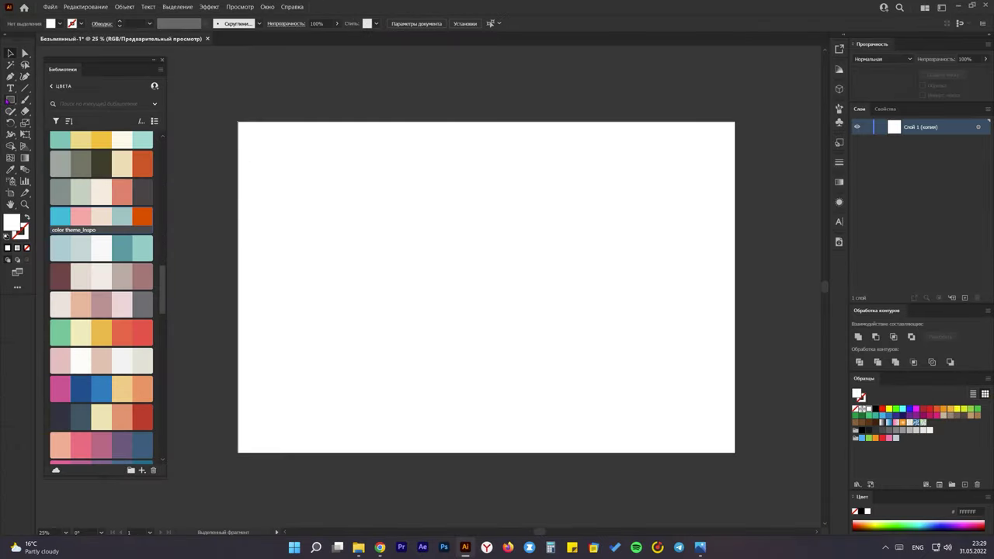
Step: Create a 3000×2000 px rectangle with the Rectangle tool
{"action": "key", "text": "m"}
{"action": "left_click", "coordinate": [451, 264]}
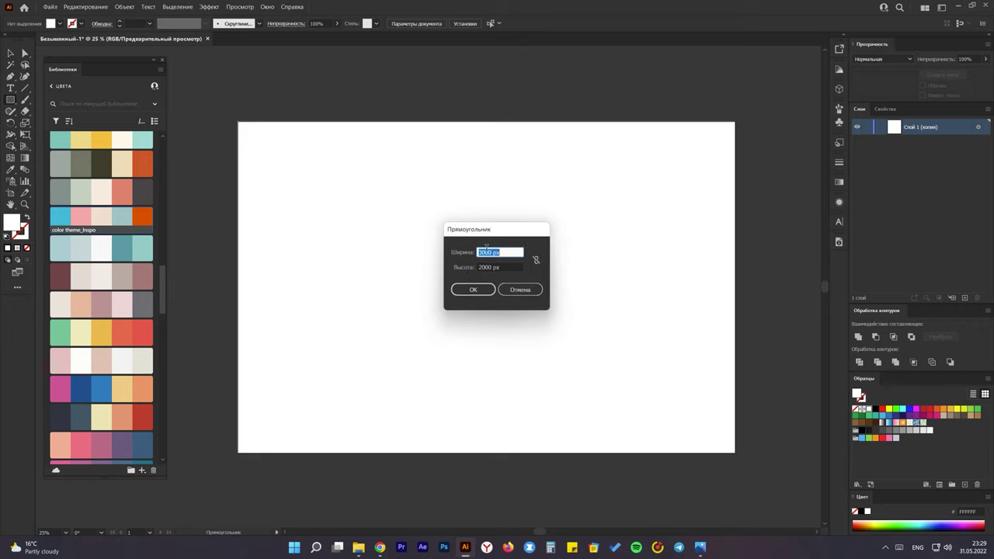
{"action": "left_click", "coordinate": [472, 289]}
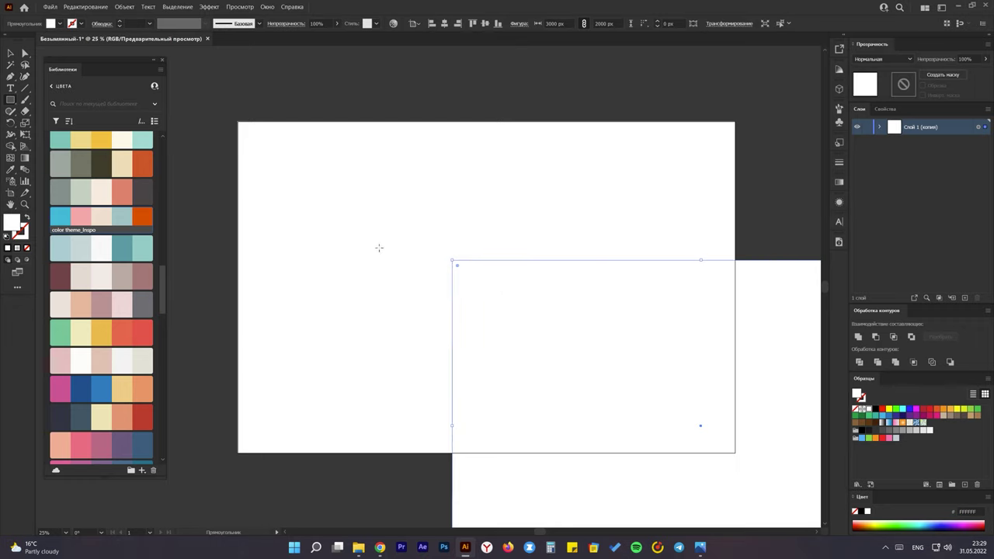
Step: Align the rectangle to the artboard's left and top edges, then deselect it
{"action": "key", "text": "v"}
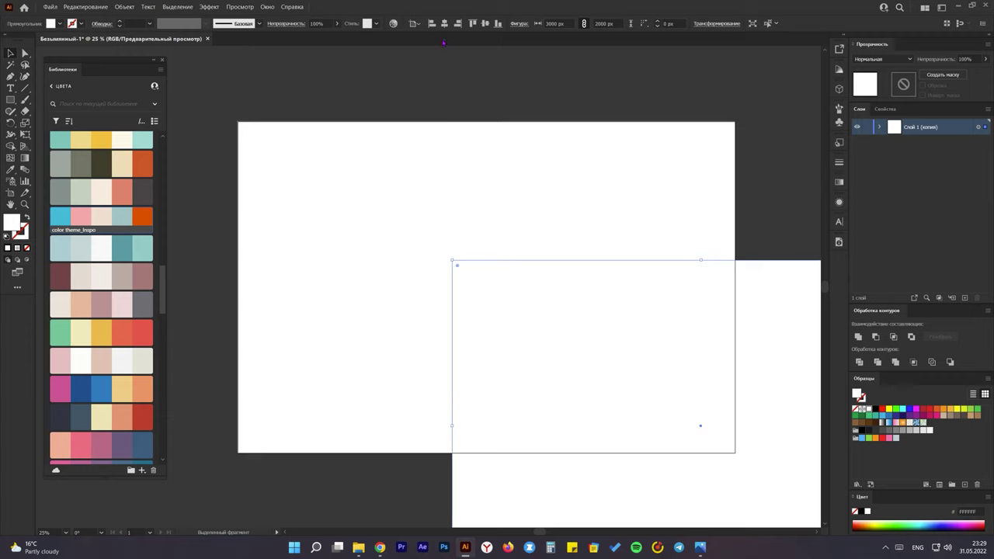
{"action": "left_click", "coordinate": [445, 24]}
{"action": "left_click", "coordinate": [472, 23]}
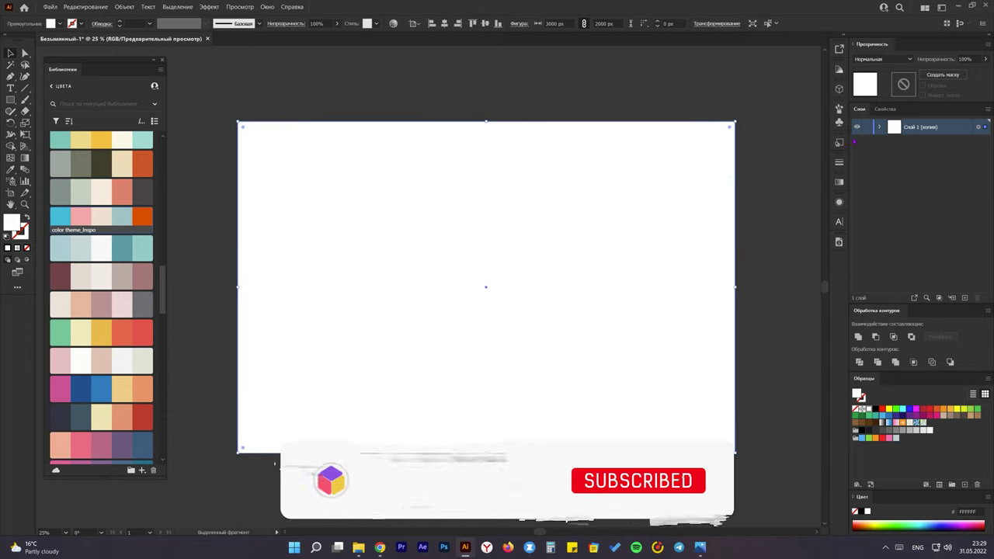
{"action": "left_click", "coordinate": [880, 126]}
{"action": "key", "text": "ctrl+shift+a"}
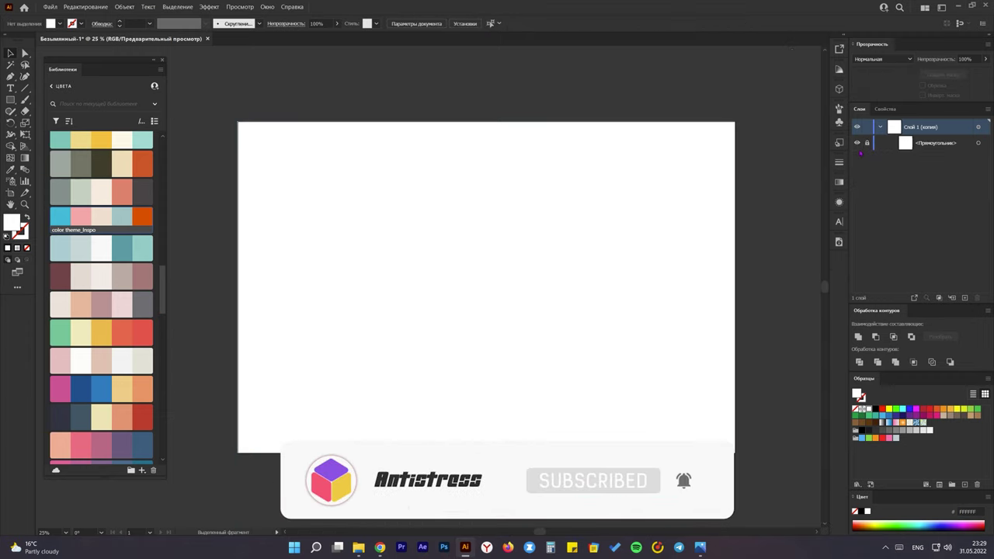
{"action": "left_click_drag", "start_coordinate": [10, 100], "coordinate": [36, 118]}
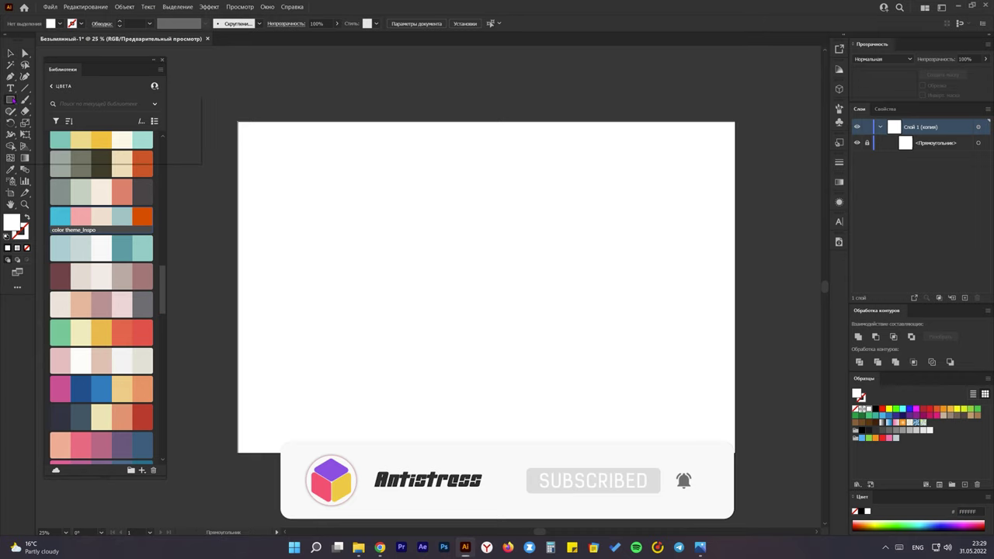
Step: Draw a circle near the artboard centre and give it a radial gradient fill
{"action": "left_click_drag", "start_coordinate": [464, 244], "coordinate": [546, 325]}
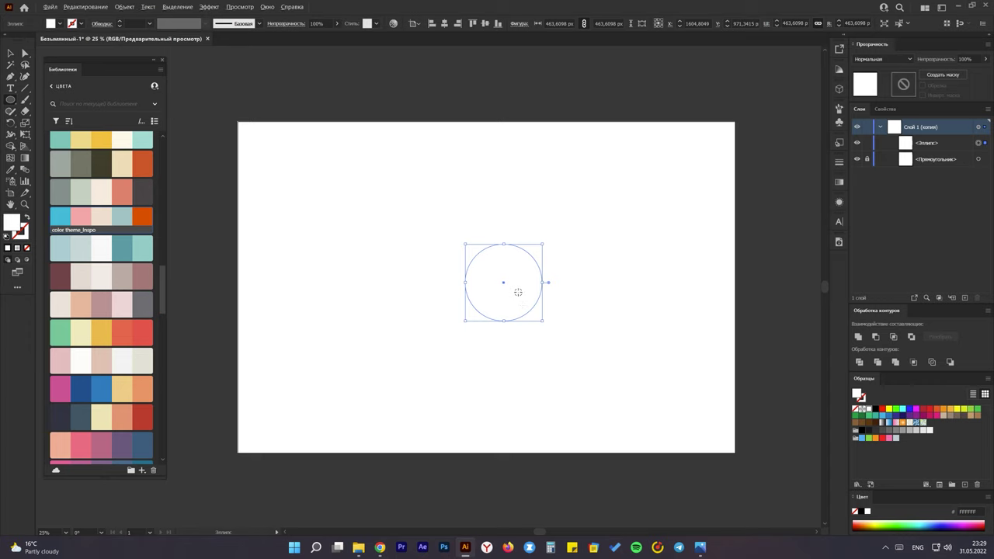
{"action": "scroll", "coordinate": [517, 289], "scroll_direction": "up", "scroll_amount": 2}
{"action": "scroll", "coordinate": [518, 292], "scroll_direction": "up", "scroll_amount": 1}
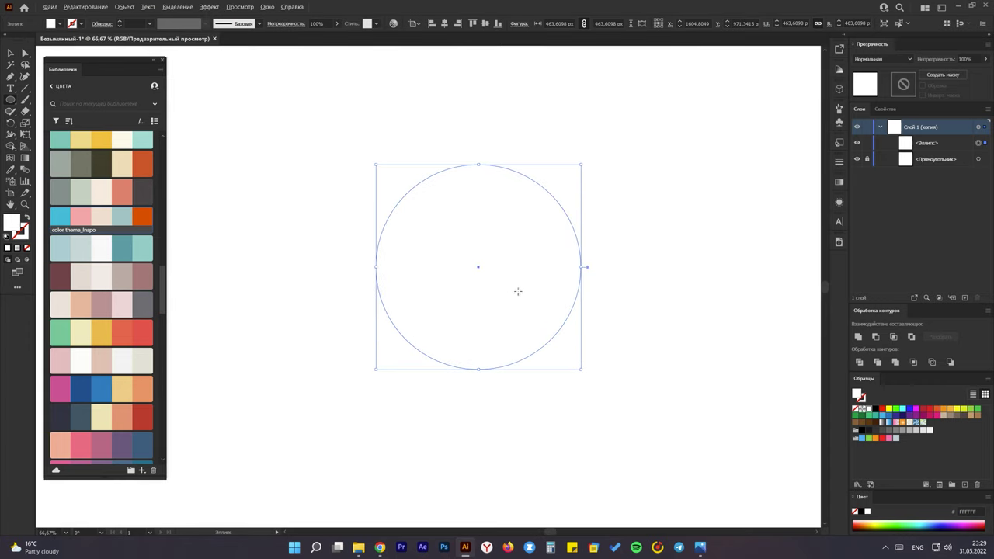
{"action": "left_click", "coordinate": [839, 183]}
{"action": "left_click", "coordinate": [766, 252]}
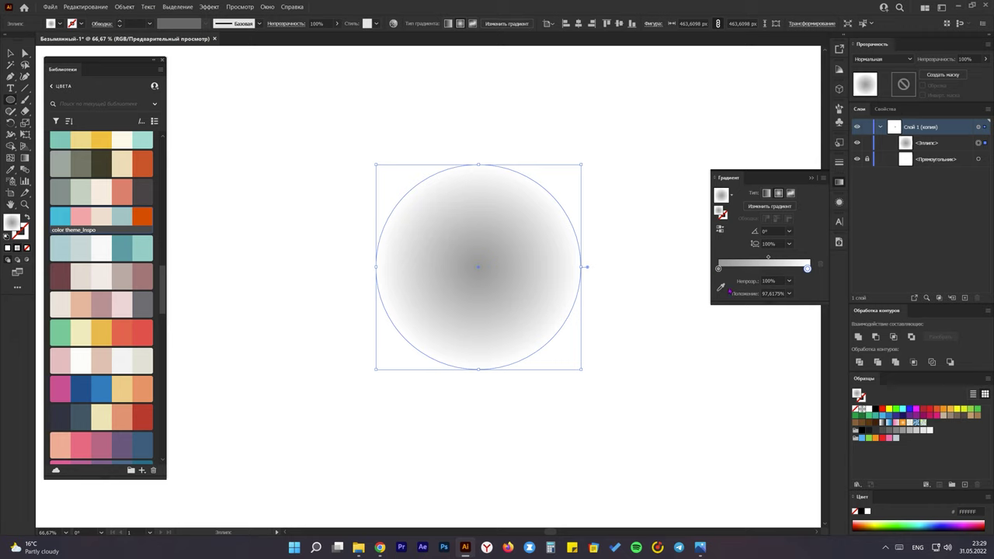
Step: Set the gradient stops to cyan and light cyan, reversed so the centre is lightest
{"action": "left_click", "coordinate": [721, 286]}
{"action": "left_click", "coordinate": [63, 216]}
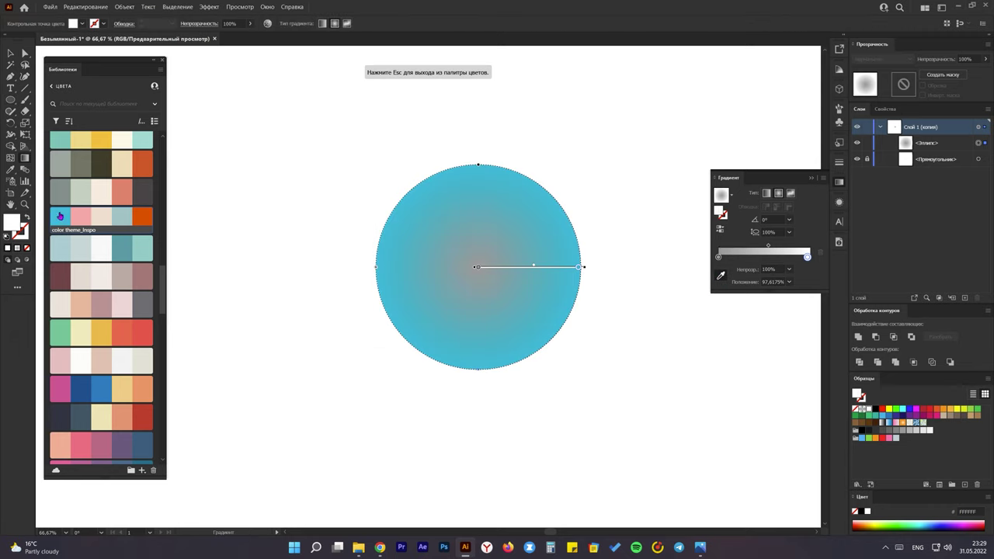
{"action": "left_click", "coordinate": [719, 257]}
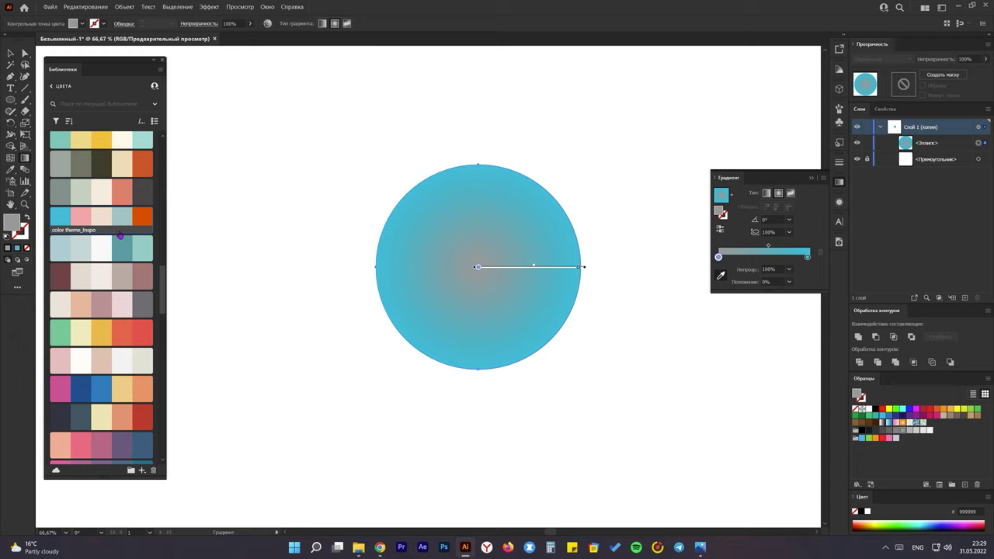
{"action": "left_click", "coordinate": [65, 216]}
{"action": "left_click", "coordinate": [809, 257]}
{"action": "double_click", "coordinate": [810, 257]}
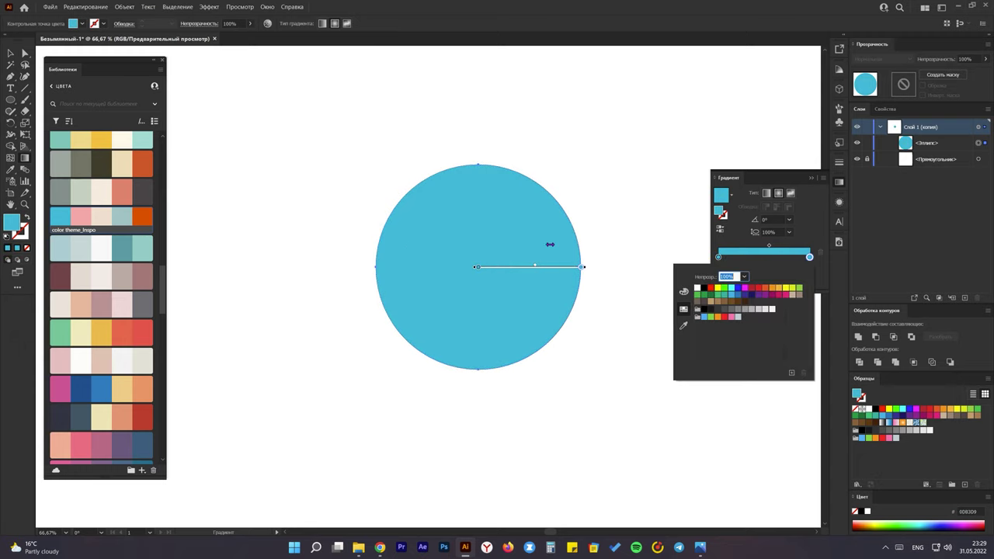
{"action": "double_click", "coordinate": [12, 222]}
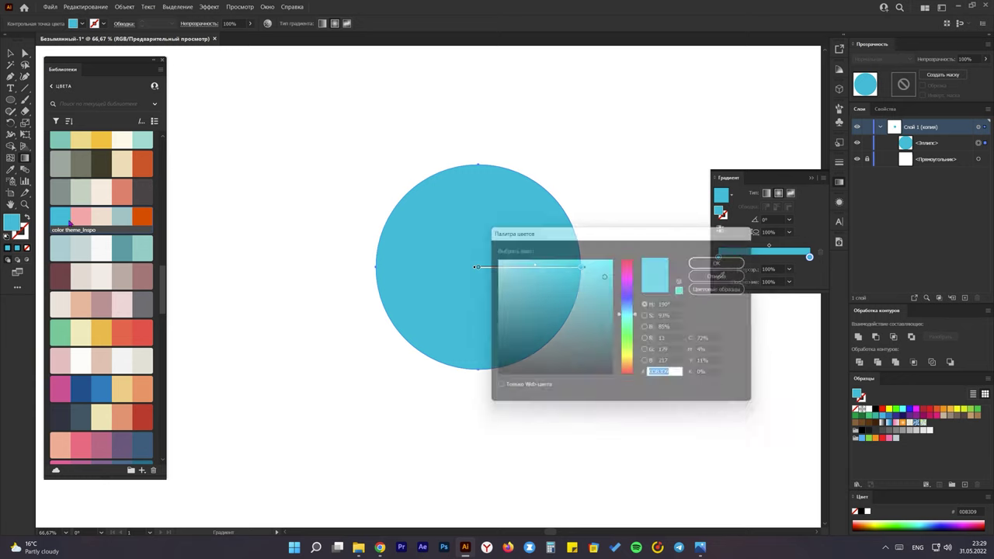
{"action": "left_click_drag", "start_coordinate": [564, 263], "coordinate": [531, 247]}
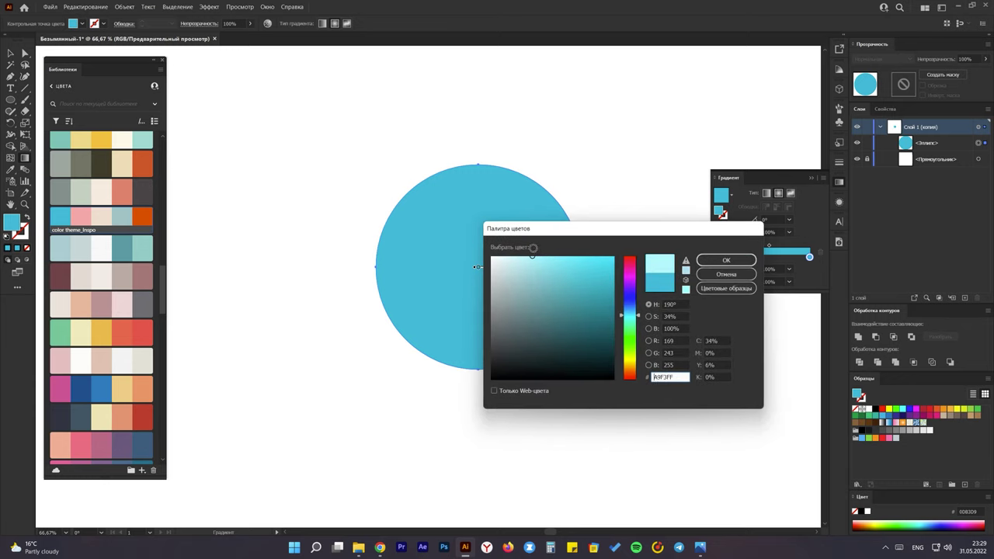
{"action": "left_click", "coordinate": [726, 259]}
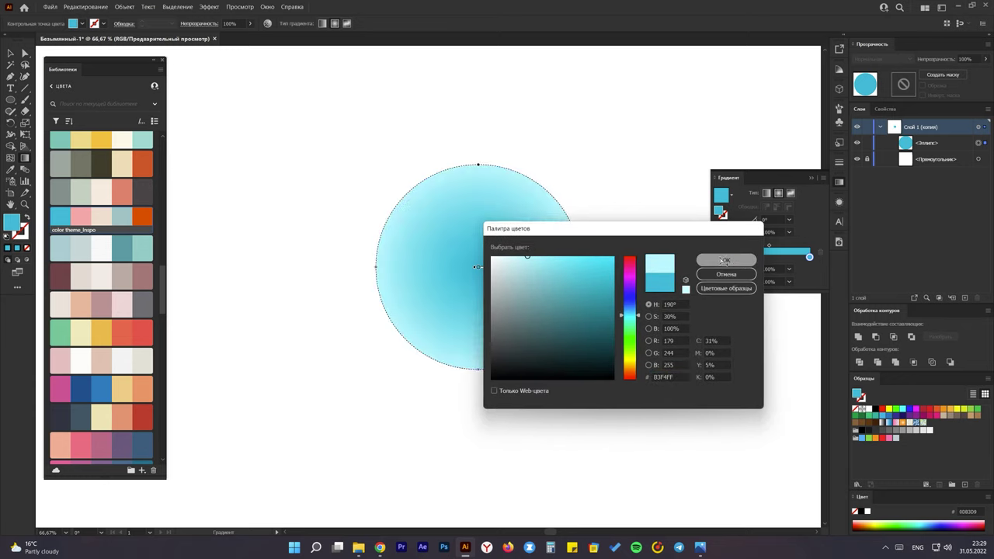
{"action": "left_click", "coordinate": [720, 229]}
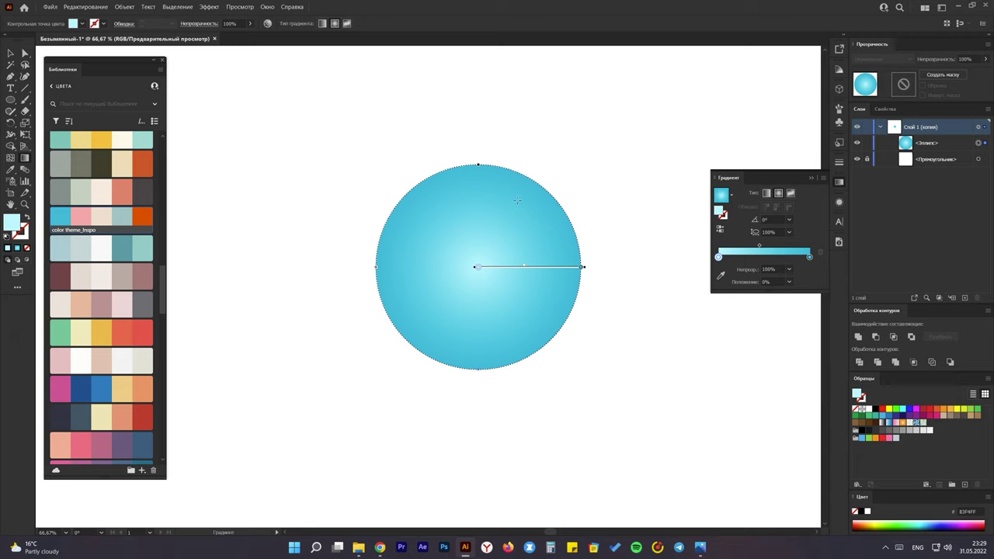
Step: Drag the gradient annotator to offset the highlight upper-right and enlarge it across the circle
{"action": "left_click_drag", "start_coordinate": [514, 205], "coordinate": [440, 328]}
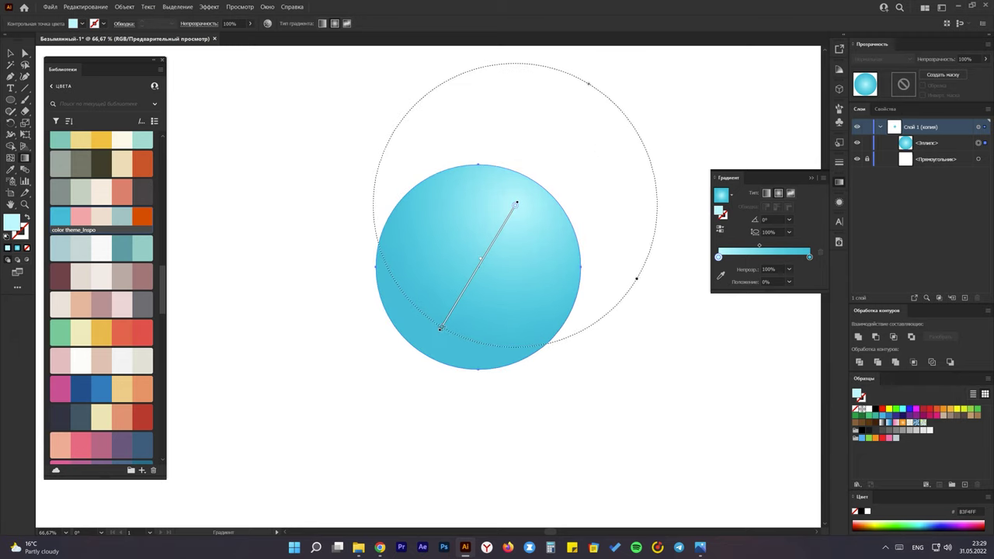
{"action": "left_click_drag", "start_coordinate": [504, 237], "coordinate": [449, 348]}
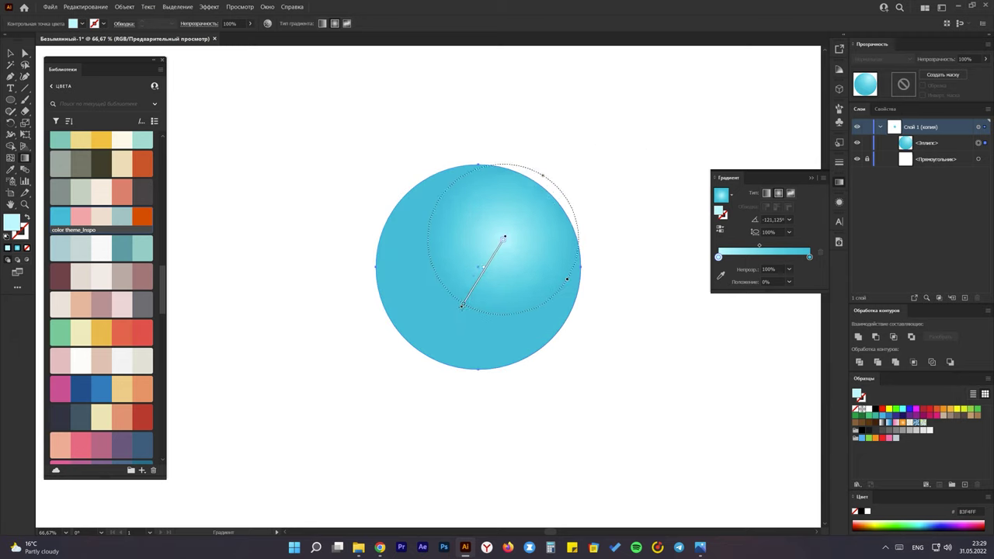
{"action": "left_click_drag", "start_coordinate": [490, 267], "coordinate": [488, 253]}
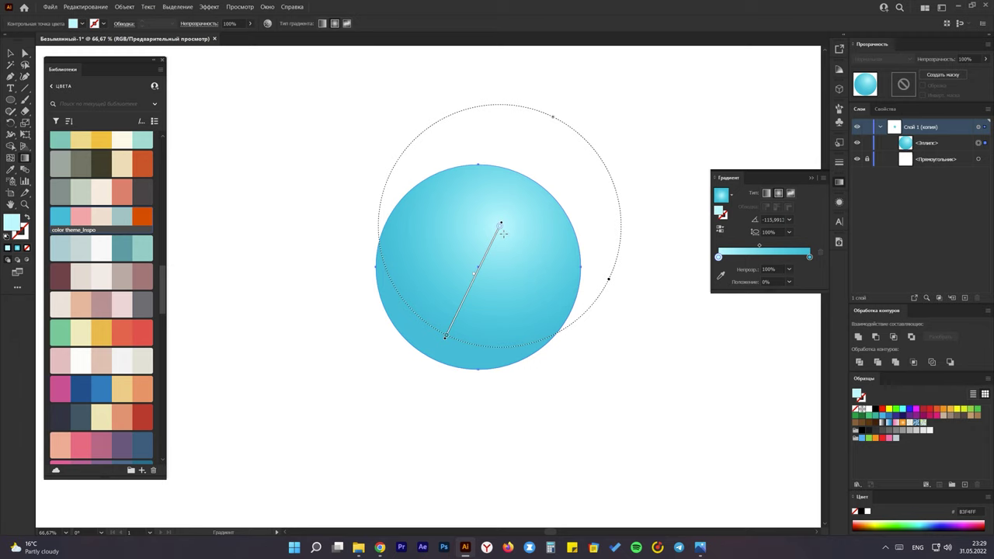
{"action": "left_click_drag", "start_coordinate": [503, 233], "coordinate": [433, 349]}
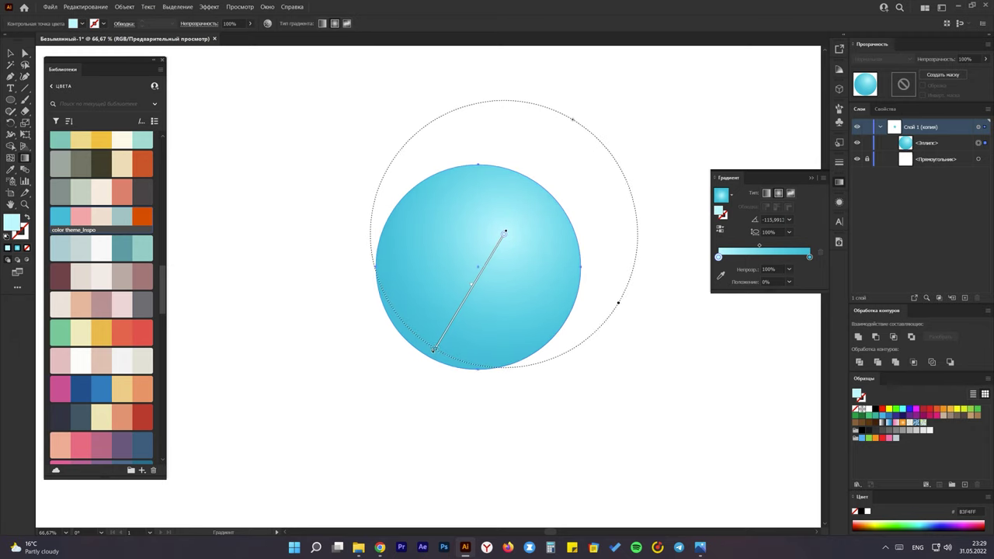
{"action": "left_click_drag", "start_coordinate": [495, 254], "coordinate": [486, 253]}
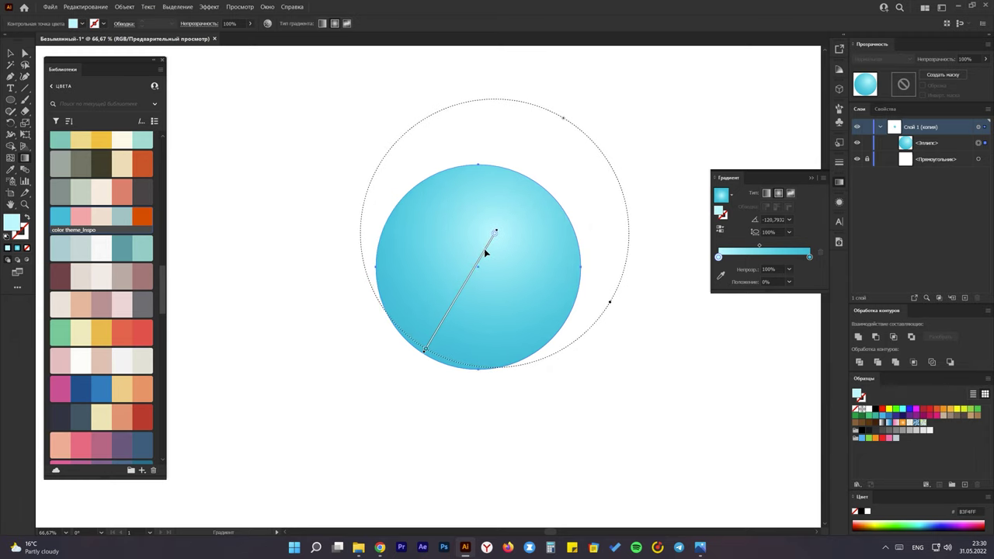
Step: Fill the background rectangle with the light beige swatch and lock it
{"action": "key", "text": "v"}
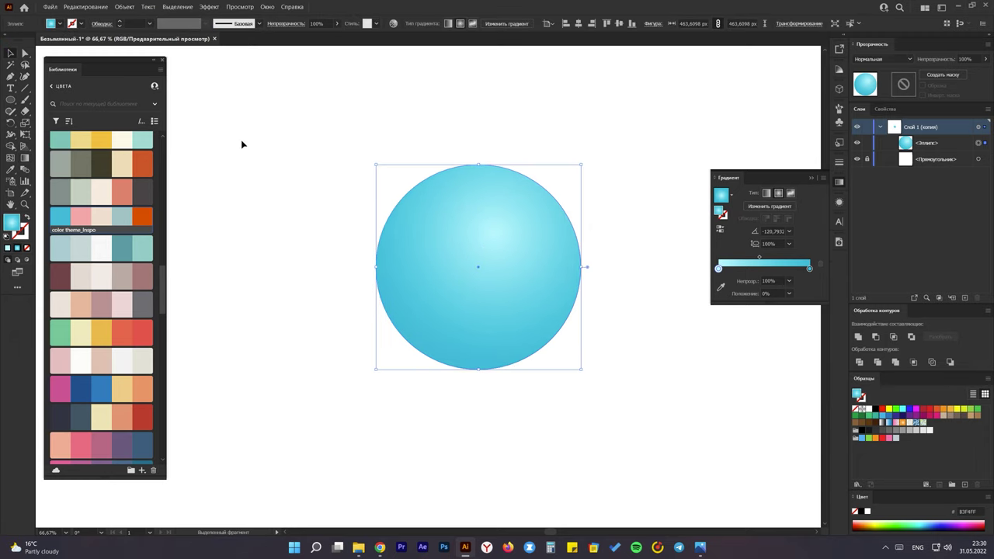
{"action": "left_click", "coordinate": [610, 341]}
{"action": "scroll", "coordinate": [622, 311], "scroll_direction": "down", "scroll_amount": 3}
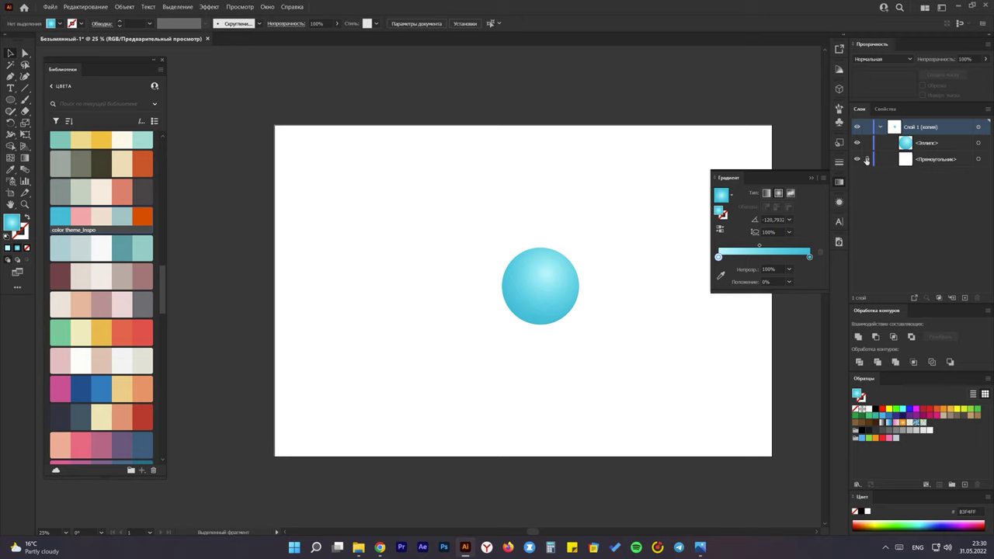
{"action": "left_click", "coordinate": [976, 159]}
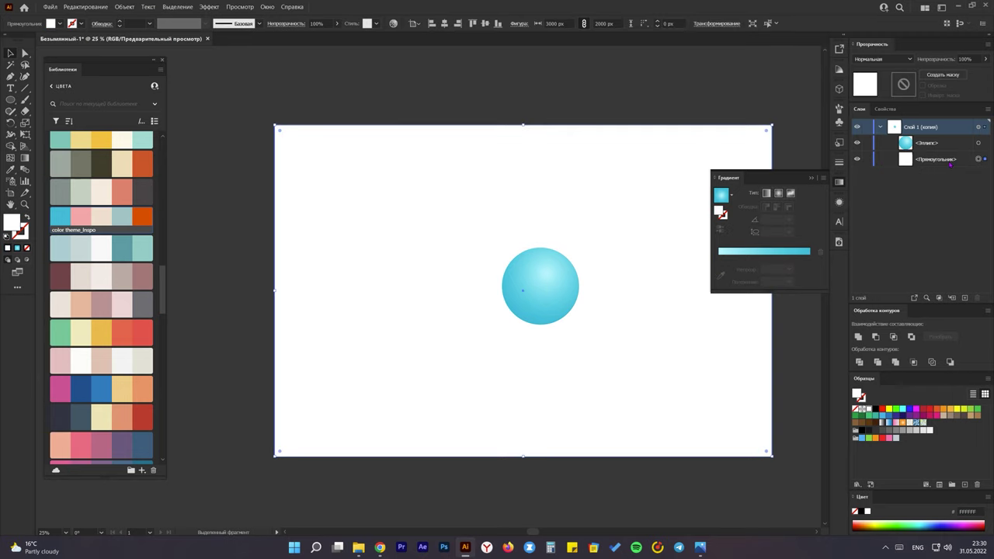
{"action": "left_click", "coordinate": [102, 217]}
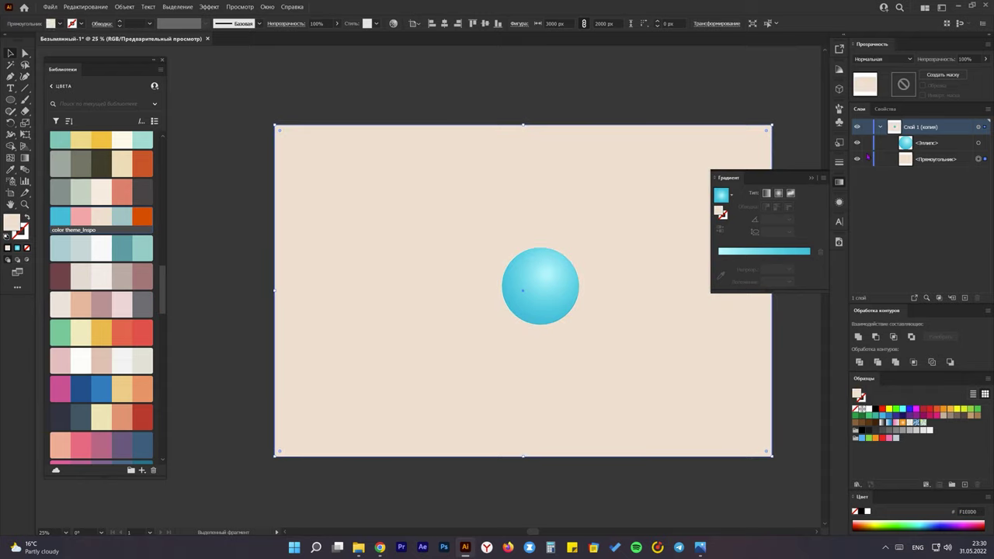
{"action": "left_click", "coordinate": [867, 159]}
Step: Select the blue sphere's ellipse and duplicate it in the Layers panel
{"action": "scroll", "coordinate": [574, 279], "scroll_direction": "up", "scroll_amount": 2}
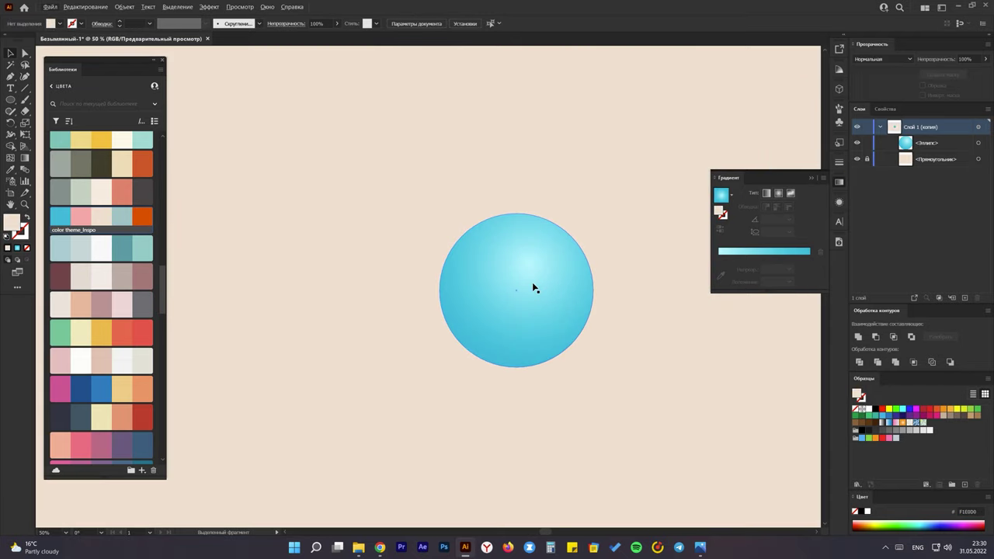
{"action": "left_click", "coordinate": [533, 287]}
{"action": "left_click", "coordinate": [926, 143]}
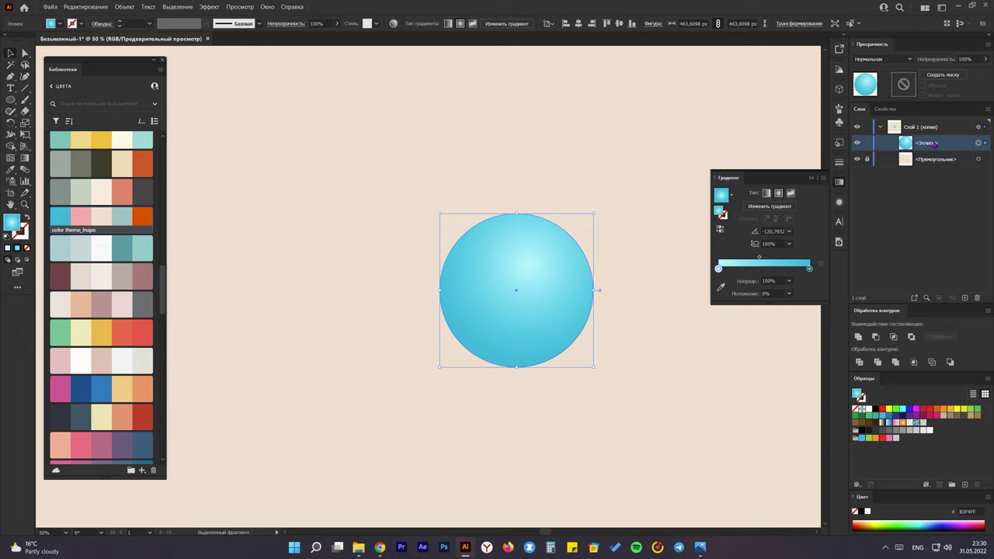
{"action": "left_click_drag", "start_coordinate": [931, 144], "coordinate": [929, 156]}
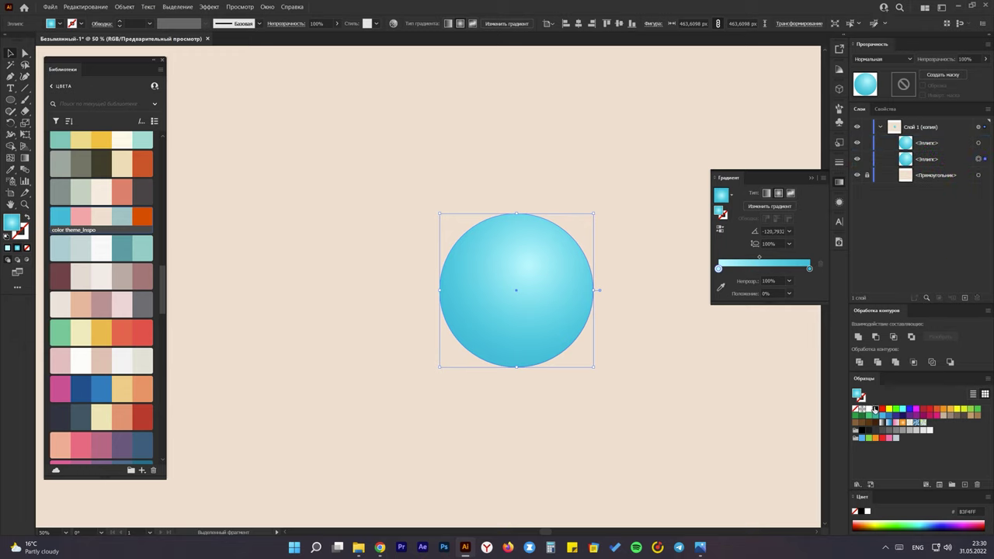
Step: Give the lower circle a reversed radial gradient, grey 999999 centre fading to white
{"action": "left_click", "coordinate": [875, 409]}
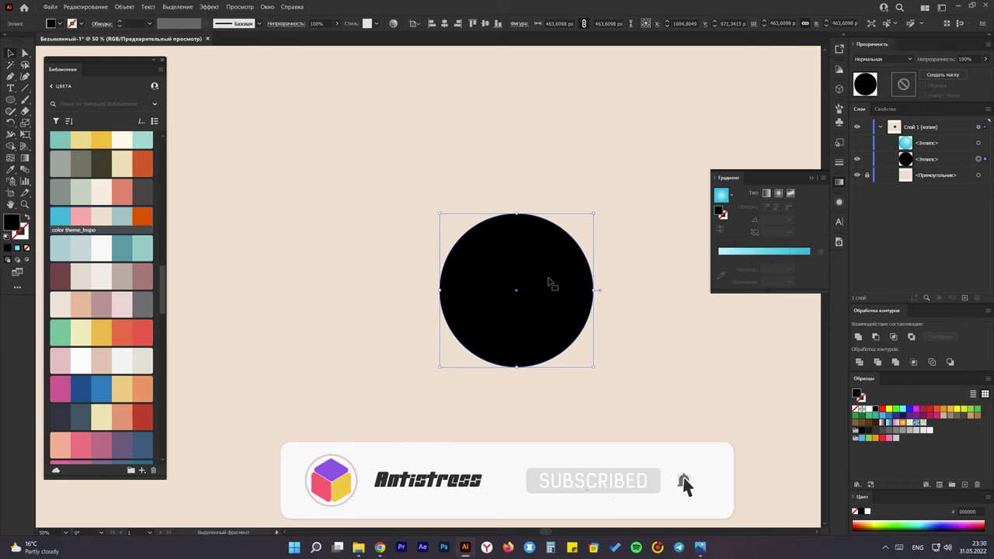
{"action": "left_click", "coordinate": [779, 193]}
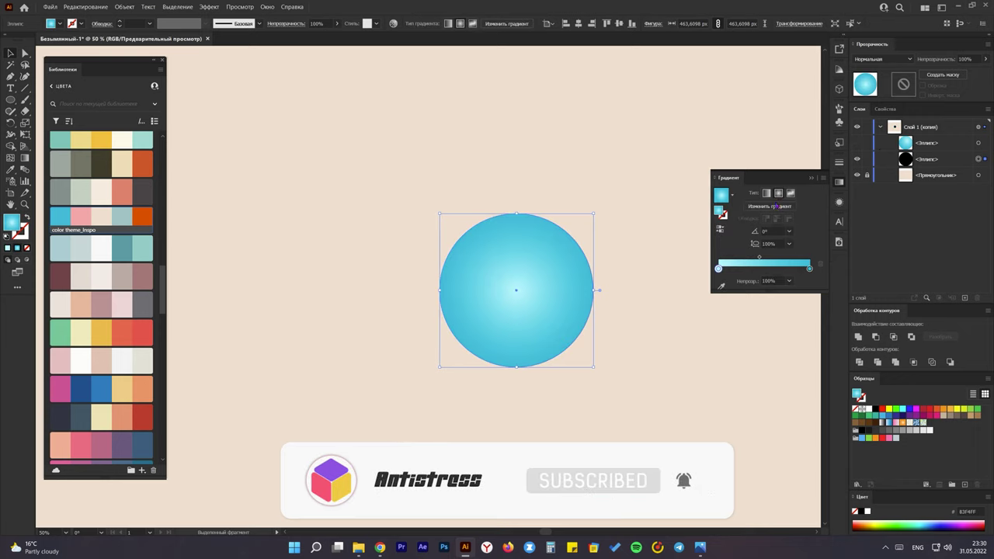
{"action": "left_click", "coordinate": [719, 268]}
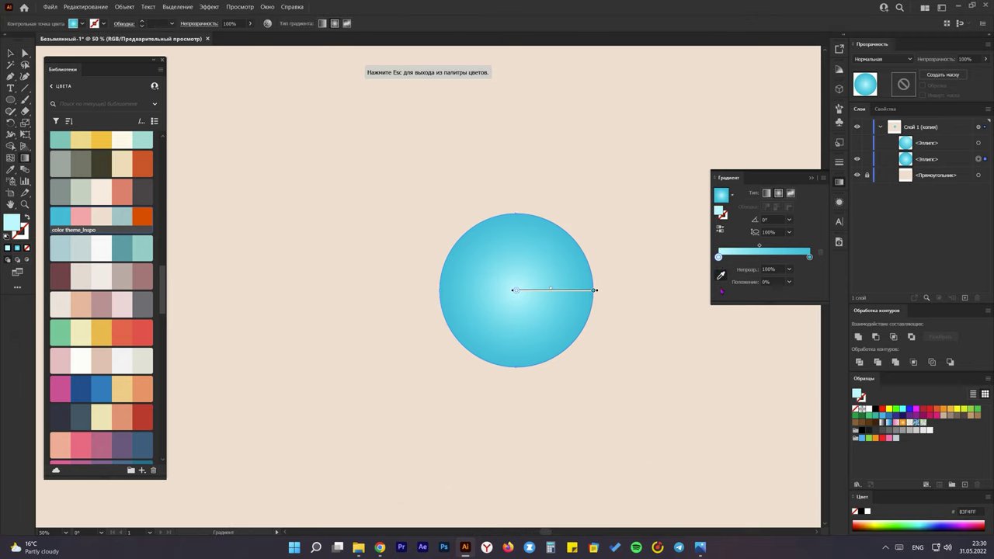
{"action": "left_click", "coordinate": [867, 410]}
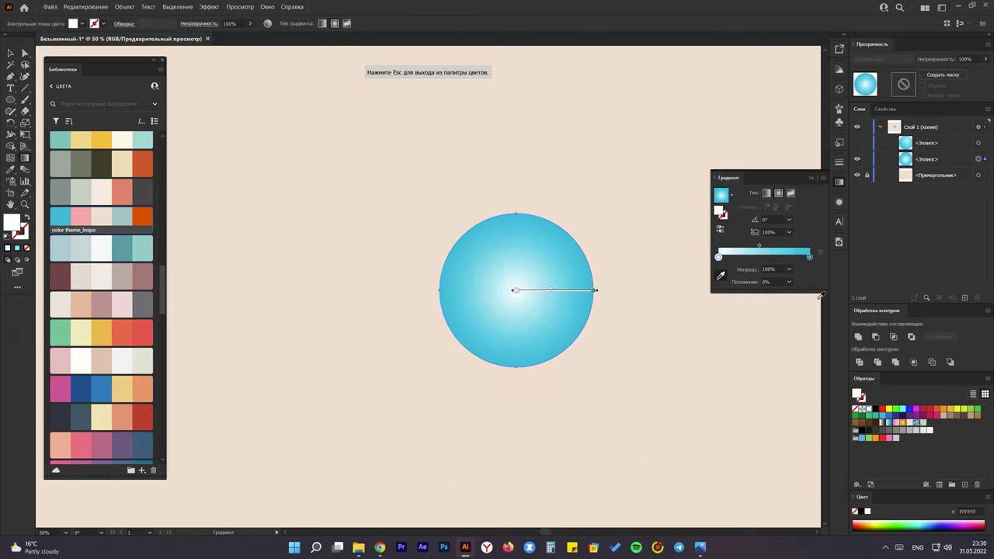
{"action": "left_click", "coordinate": [809, 257]}
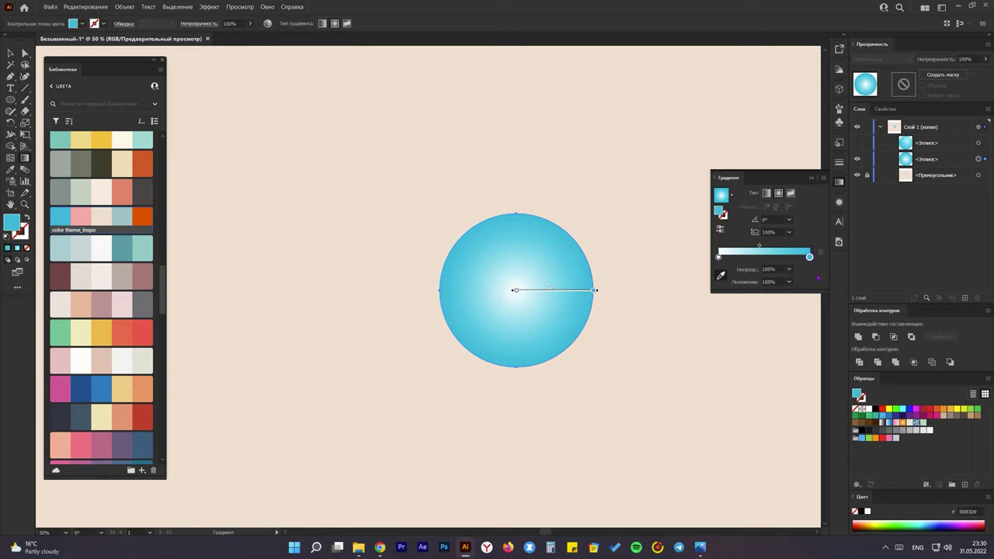
{"action": "left_click", "coordinate": [905, 431]}
{"action": "left_click", "coordinate": [721, 228]}
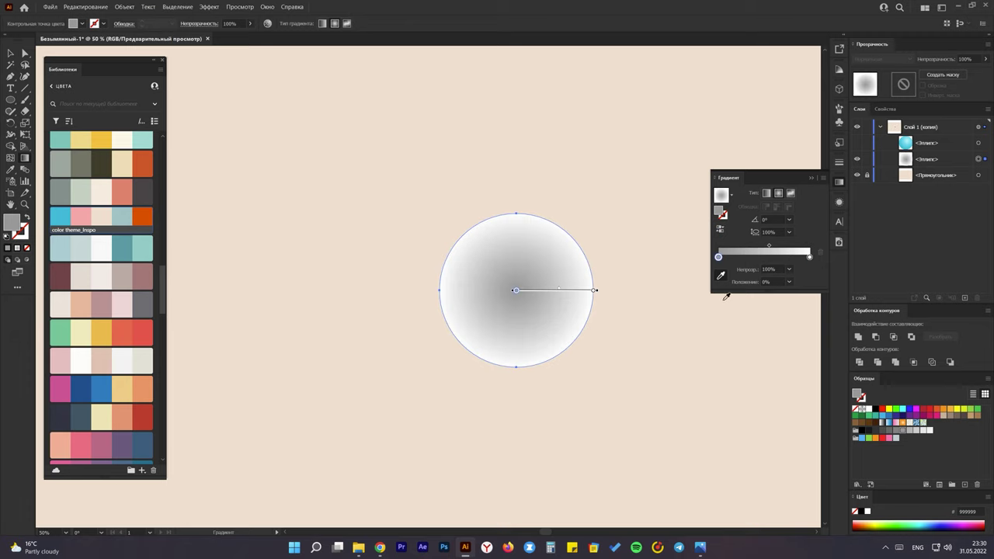
Step: Unhide the blue sphere and start enlarging the grey circle behind it
{"action": "left_click", "coordinate": [857, 143]}
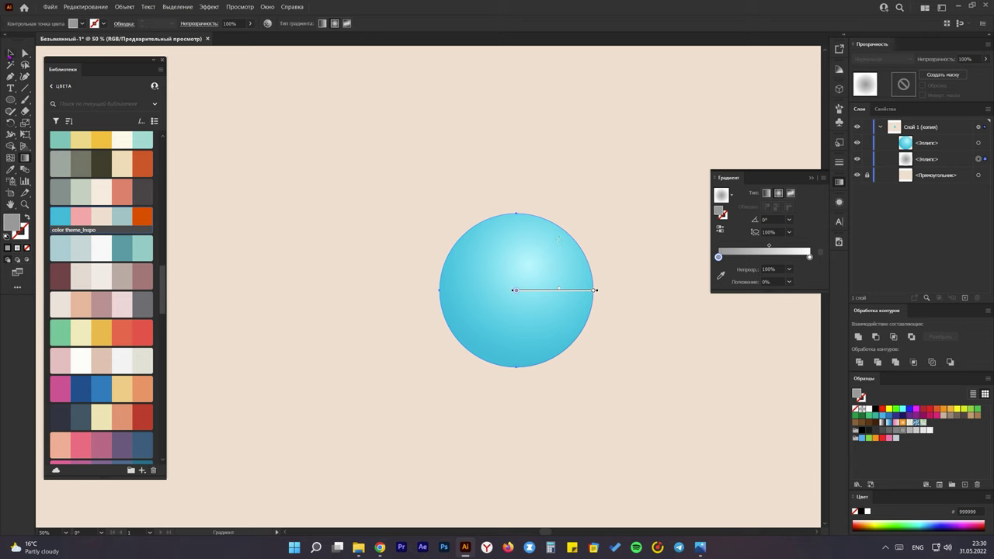
{"action": "key", "text": "v"}
{"action": "left_click_drag", "start_coordinate": [441, 369], "coordinate": [404, 410]}
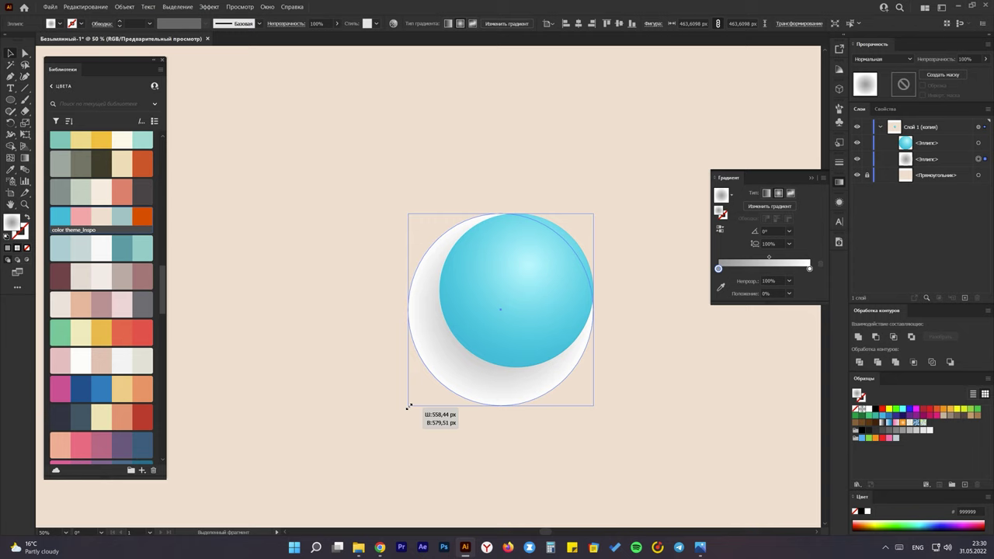
Step: Shift the grey circle right and redraw its radial gradient toward the lower-left
{"action": "left_click_drag", "start_coordinate": [404, 410], "coordinate": [401, 412]}
{"action": "left_click_drag", "start_coordinate": [458, 383], "coordinate": [471, 380]}
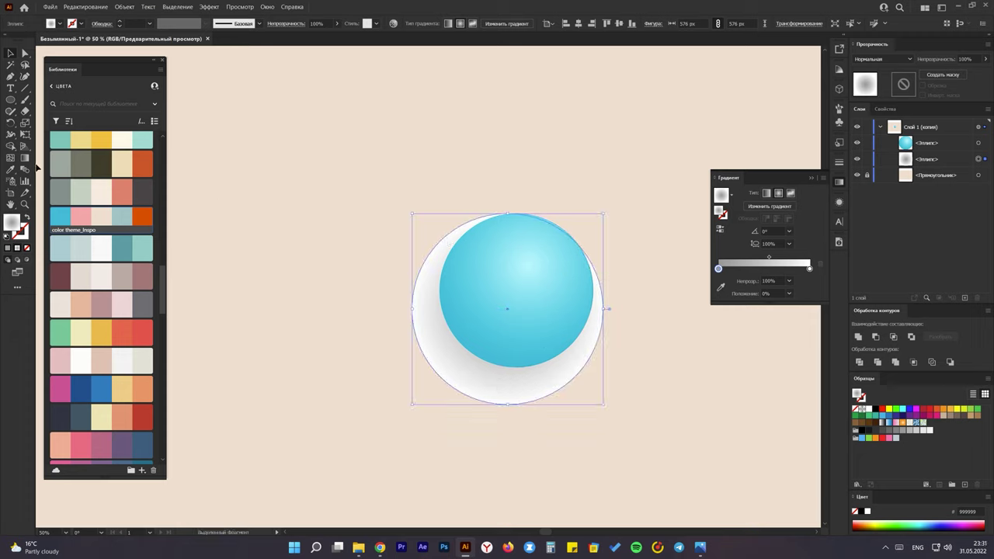
{"action": "left_click", "coordinate": [25, 158]}
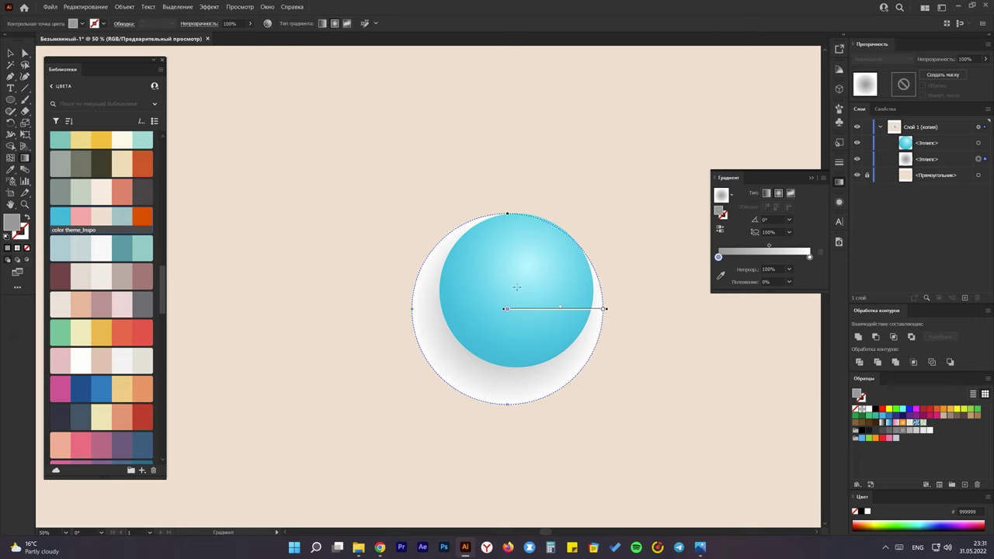
{"action": "left_click_drag", "start_coordinate": [510, 300], "coordinate": [463, 395]}
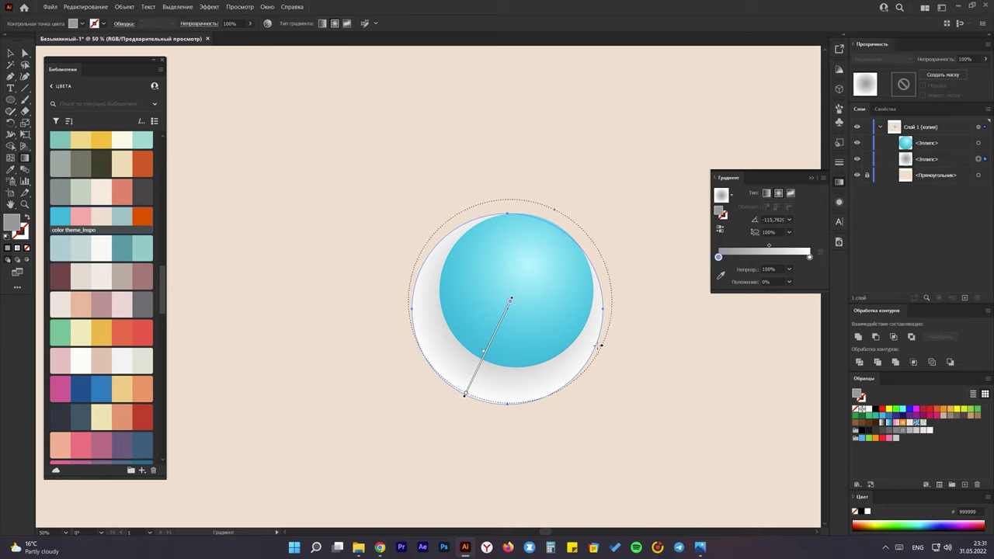
{"action": "left_click_drag", "start_coordinate": [602, 350], "coordinate": [592, 344]}
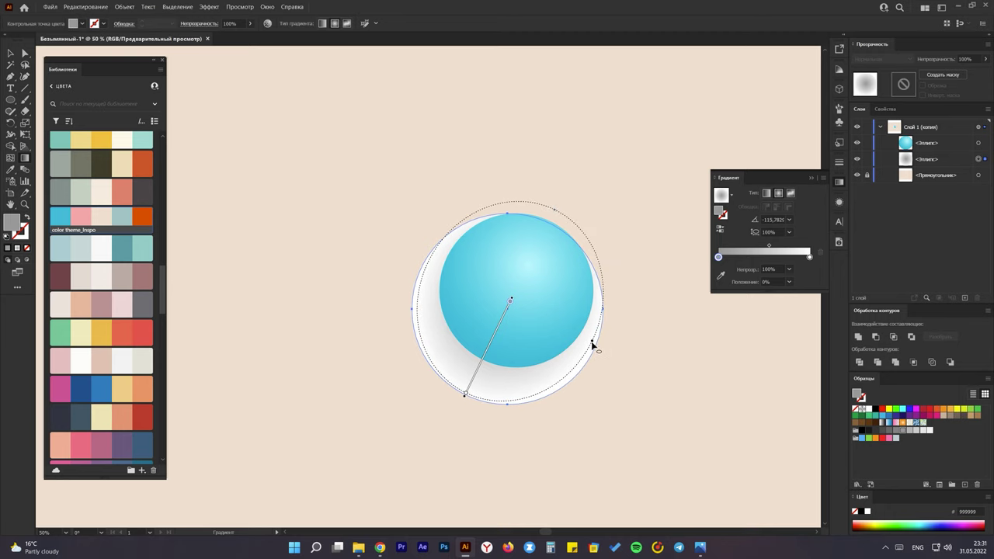
{"action": "left_click_drag", "start_coordinate": [502, 325], "coordinate": [497, 337]}
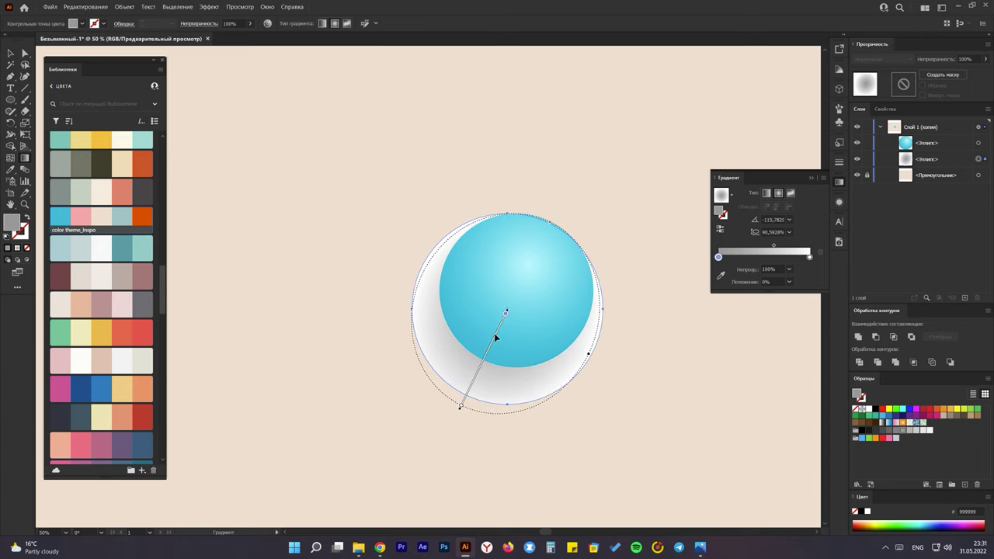
Step: Set the white end stop to about 96%, soften the midpoint, and deselect
{"action": "left_click", "coordinate": [461, 407]}
{"action": "left_click_drag", "start_coordinate": [466, 397], "coordinate": [592, 356]}
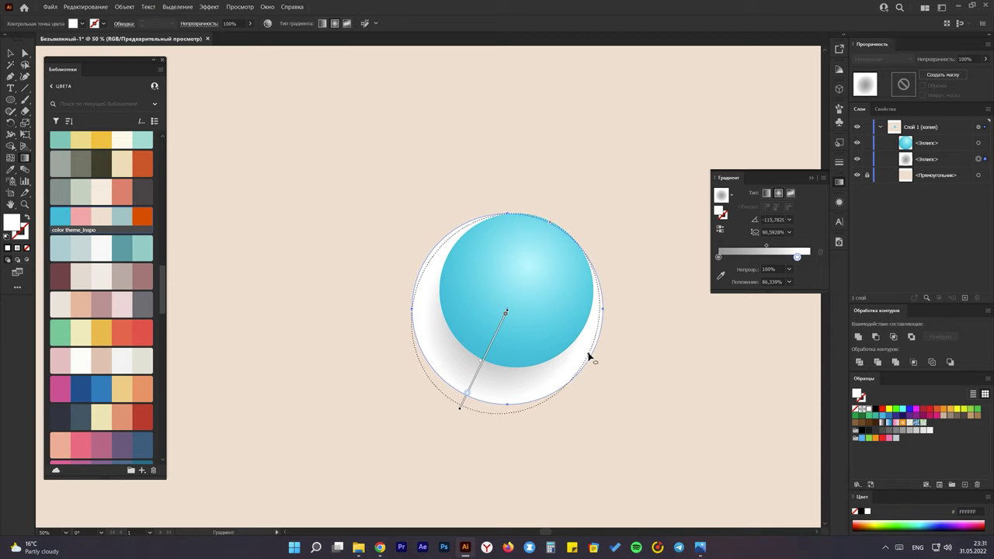
{"action": "left_click_drag", "start_coordinate": [491, 344], "coordinate": [495, 337]}
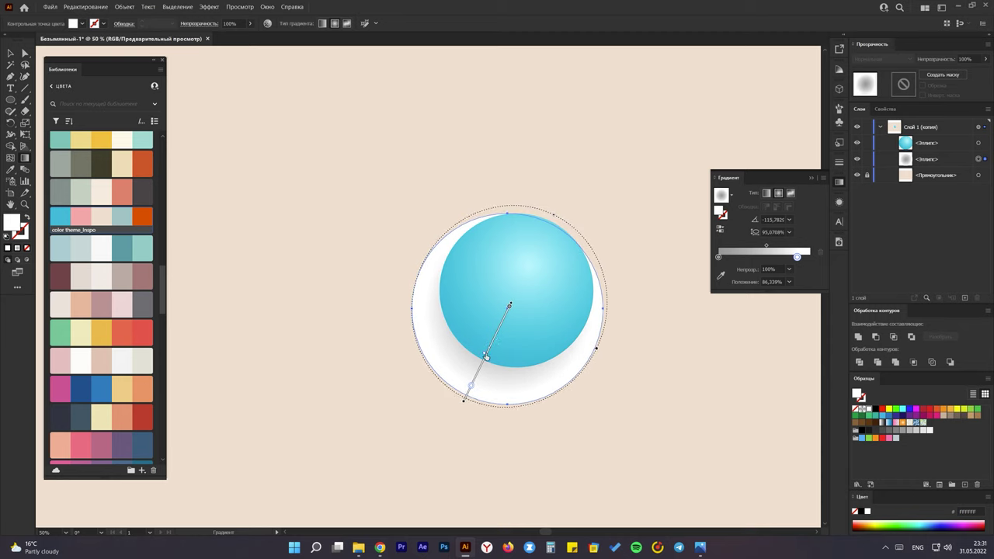
{"action": "left_click_drag", "start_coordinate": [470, 386], "coordinate": [463, 398]}
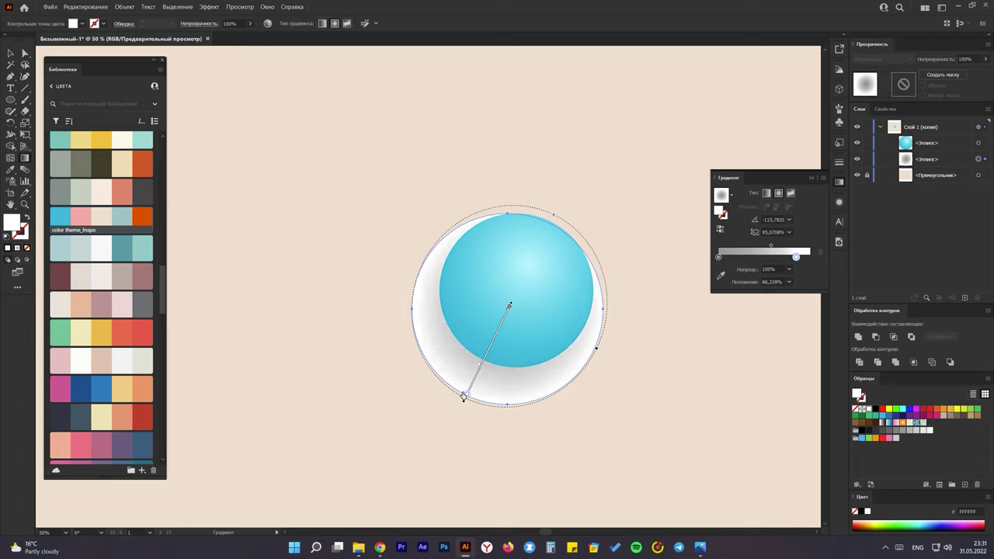
{"action": "left_click_drag", "start_coordinate": [483, 362], "coordinate": [487, 352]}
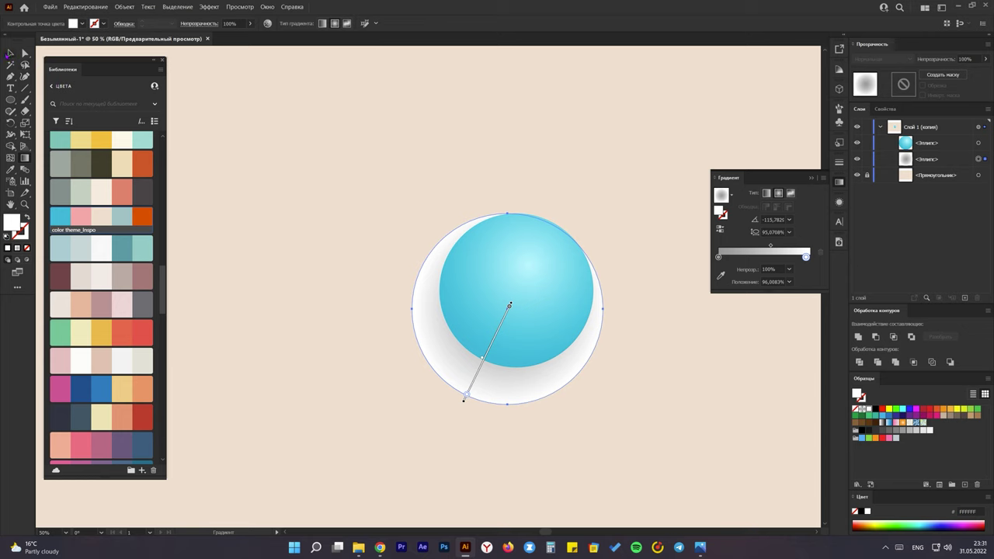
{"action": "left_click", "coordinate": [10, 53]}
{"action": "left_click", "coordinate": [319, 191]}
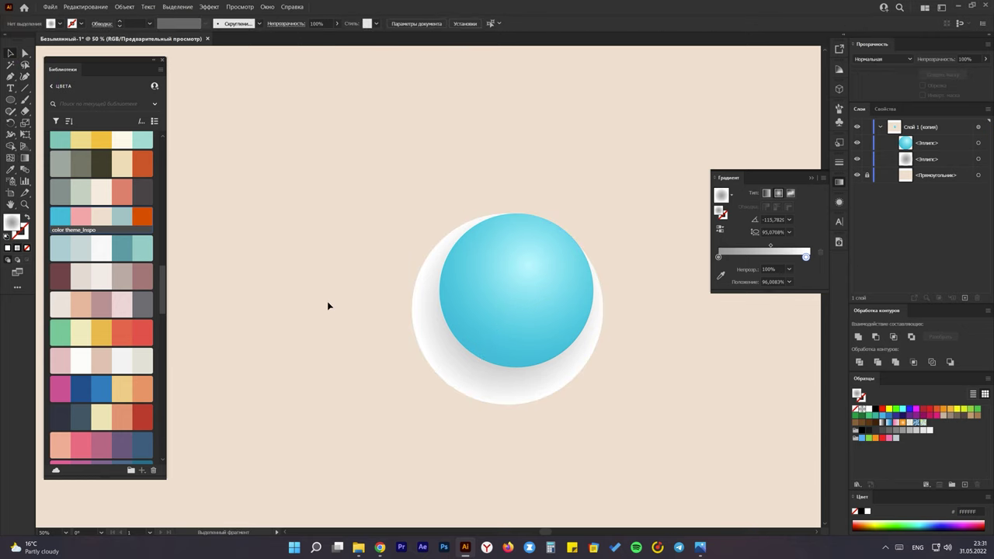
Step: Set the shadow circle's blend mode to Color Burn
{"action": "left_click", "coordinate": [501, 393]}
{"action": "left_click", "coordinate": [908, 59]}
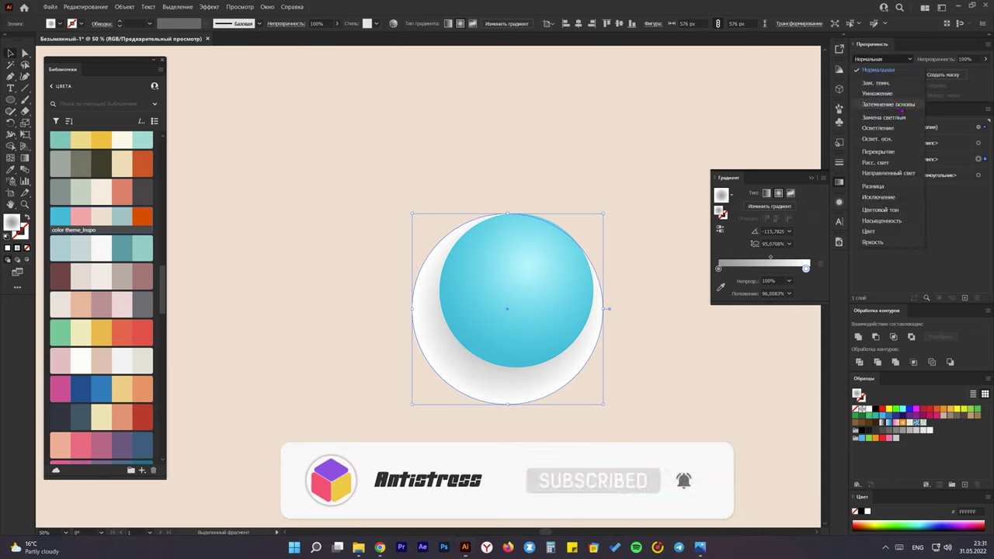
{"action": "left_click", "coordinate": [899, 106]}
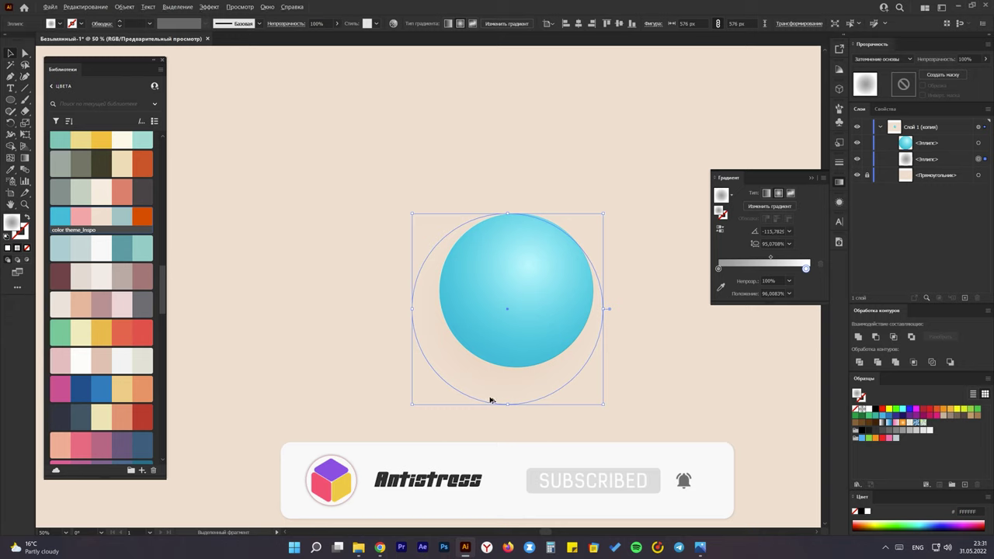
{"action": "scroll", "coordinate": [490, 400], "scroll_direction": "up", "scroll_amount": 1}
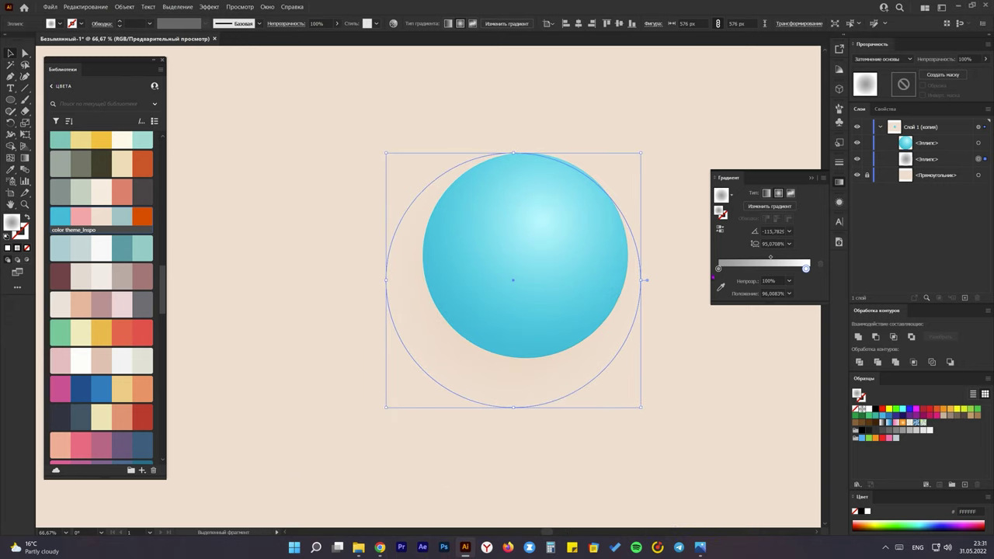
Step: Darken the gradient's start stop to 666666, move the midpoint, and set the white stop to 94.4%
{"action": "left_click", "coordinate": [718, 269]}
{"action": "left_click", "coordinate": [720, 288]}
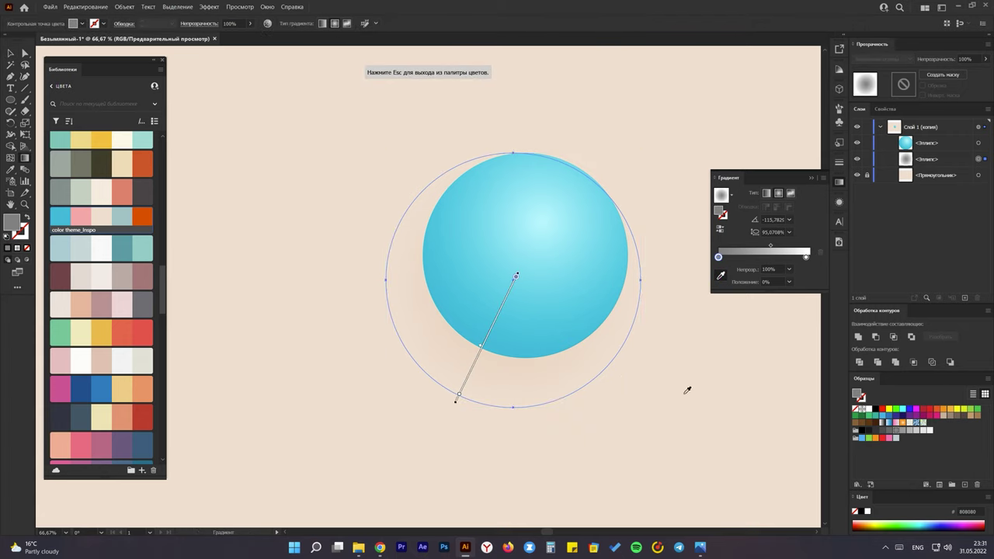
{"action": "left_click", "coordinate": [482, 356]}
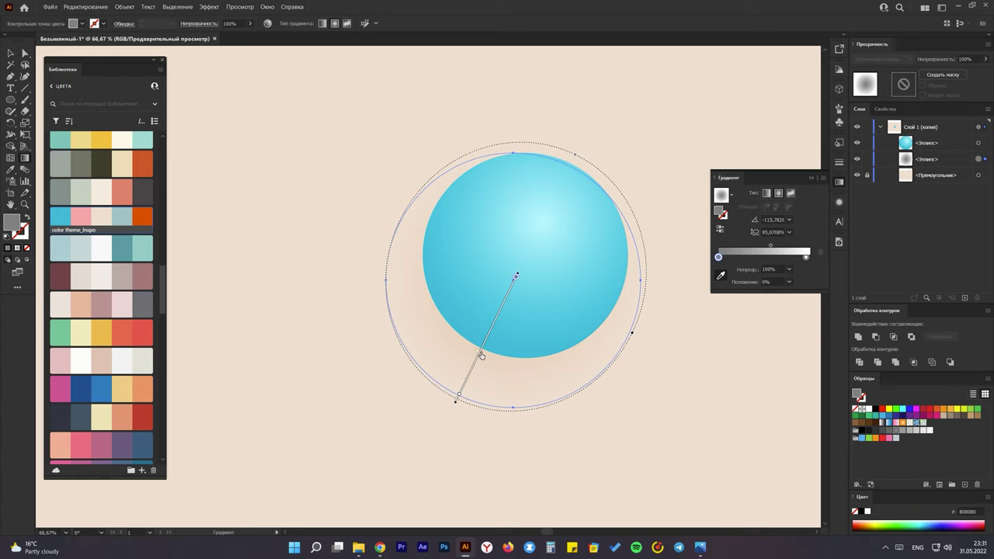
{"action": "left_click_drag", "start_coordinate": [472, 376], "coordinate": [468, 372]}
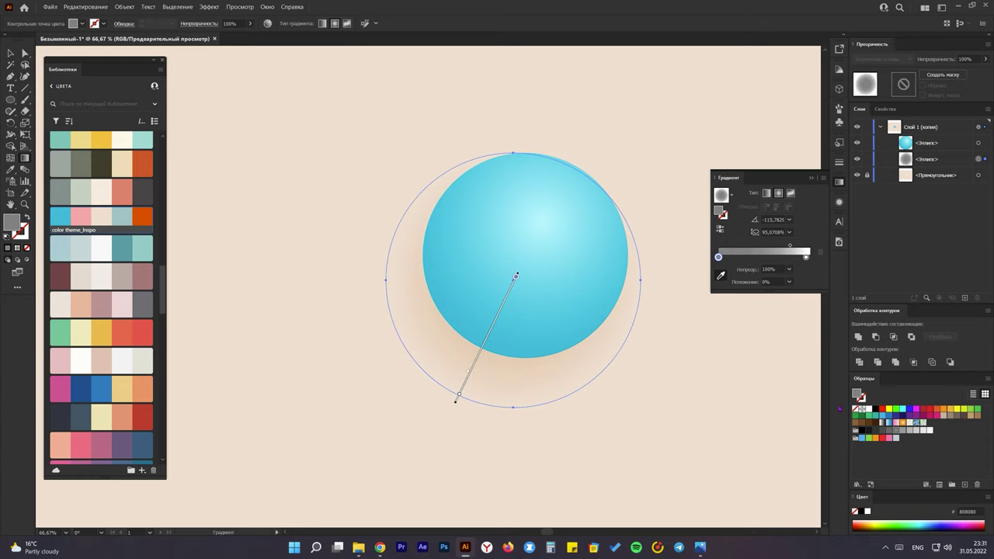
{"action": "left_click", "coordinate": [889, 432]}
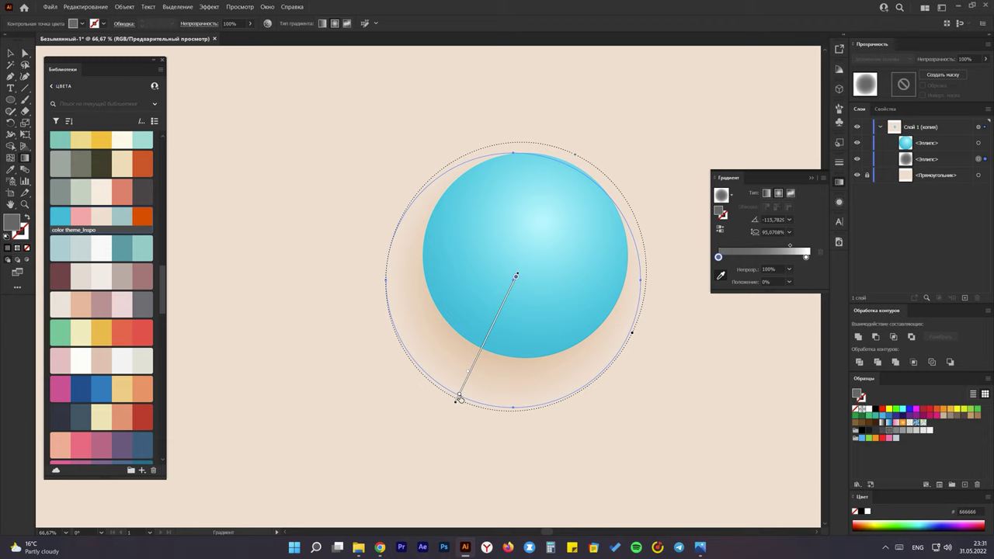
{"action": "left_click", "coordinate": [459, 397]}
{"action": "left_click_drag", "start_coordinate": [460, 396], "coordinate": [459, 392]}
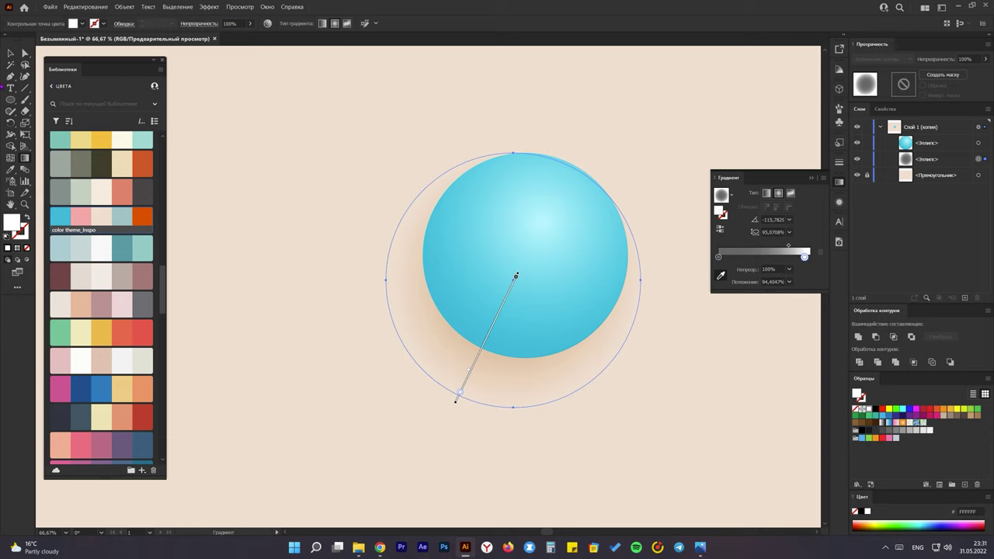
{"action": "key", "text": "v"}
{"action": "left_click", "coordinate": [296, 209]}
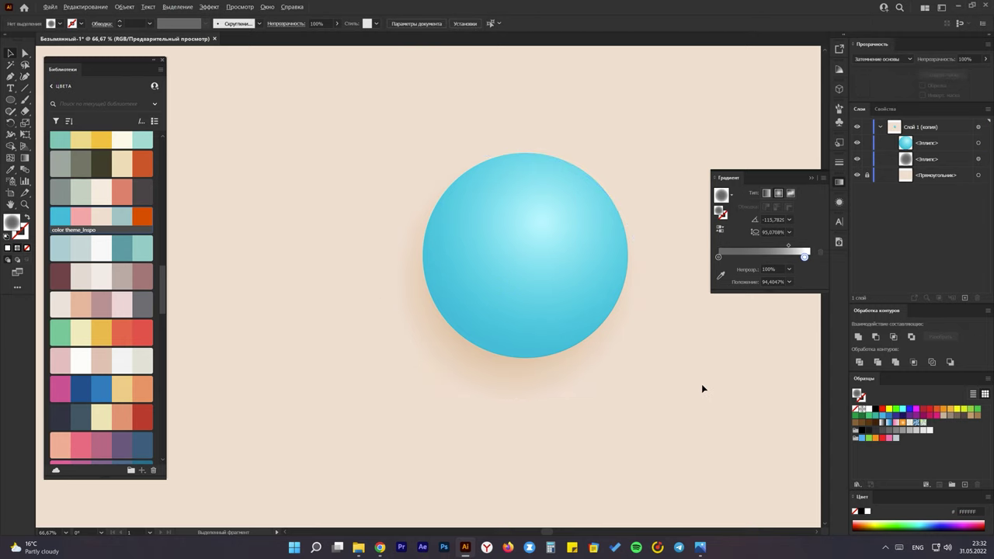
Step: Push the shadow's outer gradient stop out to the ellipse edge and deselect
{"action": "scroll", "coordinate": [701, 384], "scroll_direction": "down", "scroll_amount": 3}
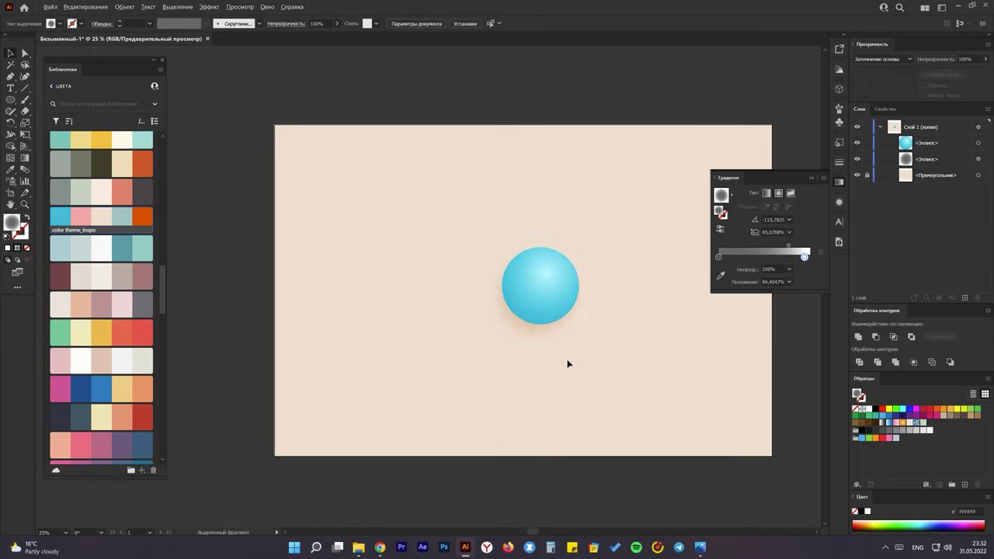
{"action": "scroll", "coordinate": [568, 364], "scroll_direction": "up", "scroll_amount": 2}
{"action": "key", "text": "g"}
{"action": "left_click", "coordinate": [464, 317]}
{"action": "left_click_drag", "start_coordinate": [466, 309], "coordinate": [463, 316]}
{"action": "key", "text": "v"}
{"action": "left_click", "coordinate": [546, 333]}
{"action": "scroll", "coordinate": [546, 332], "scroll_direction": "down", "scroll_amount": 1}
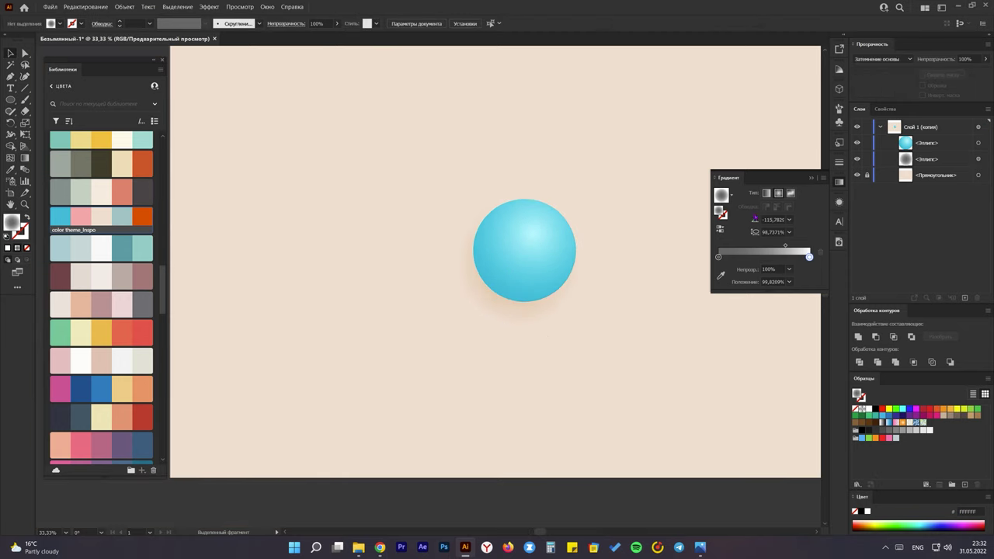
{"action": "left_click", "coordinate": [812, 179]}
{"action": "scroll", "coordinate": [536, 318], "scroll_direction": "down", "scroll_amount": 1}
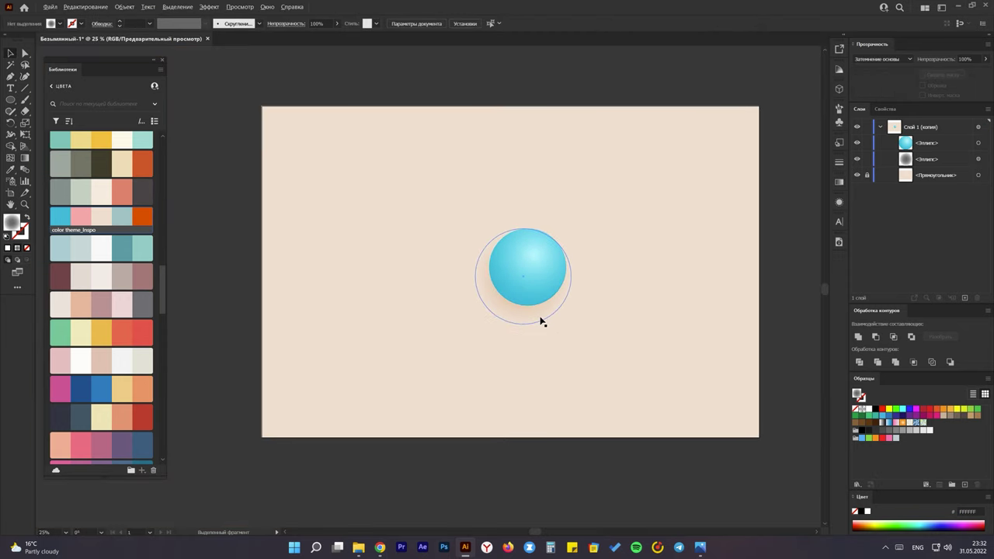
Step: Duplicate the sphere with its shadow, recolour the copy pink, and move the spheres left of the artboard
{"action": "mouse_move", "coordinate": [567, 325]}
{"action": "left_mouse_down"}
{"action": "mouse_move", "coordinate": [539, 277]}
{"action": "mouse_move", "coordinate": [432, 247]}
{"action": "left_mouse_up"}
{"action": "left_click", "coordinate": [428, 317]}
{"action": "left_click", "coordinate": [429, 261]}
{"action": "left_click", "coordinate": [839, 183]}
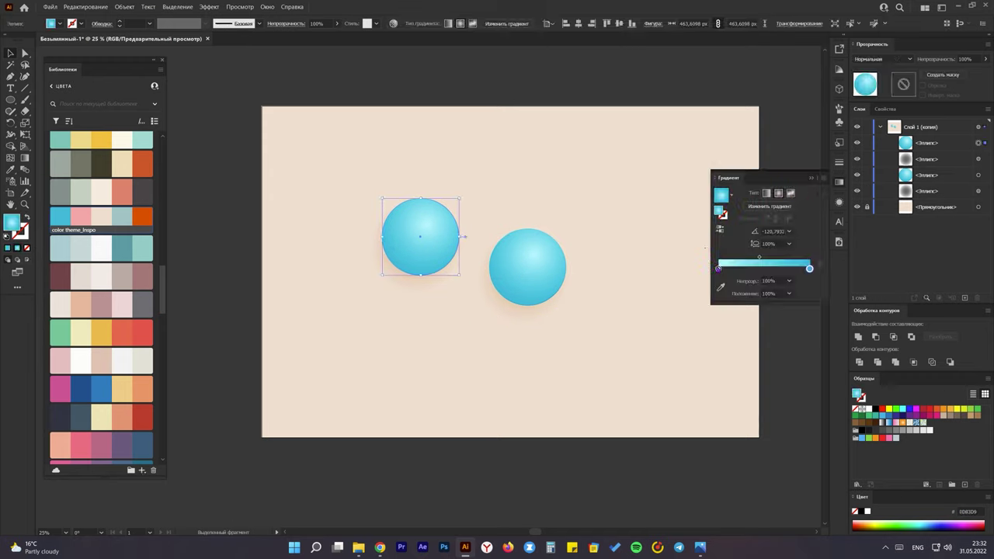
{"action": "left_click", "coordinate": [719, 268]}
{"action": "left_click", "coordinate": [721, 289]}
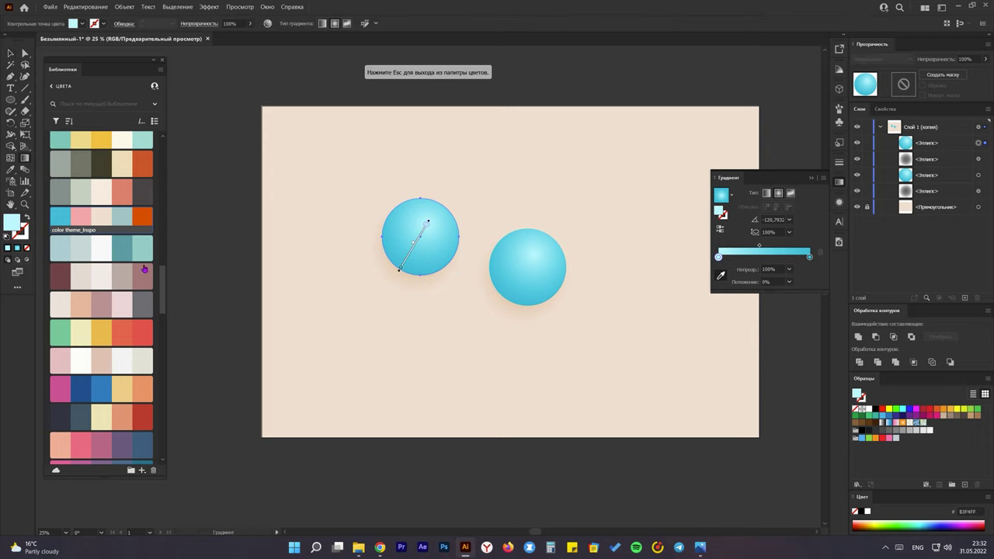
{"action": "left_click", "coordinate": [78, 217]}
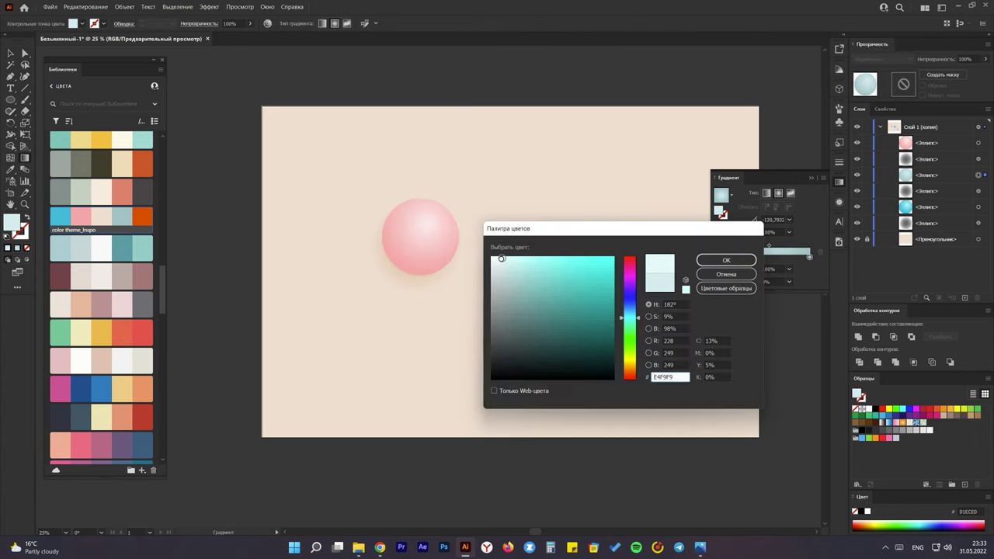
{"action": "left_click_drag", "start_coordinate": [613, 332], "coordinate": [381, 287]}
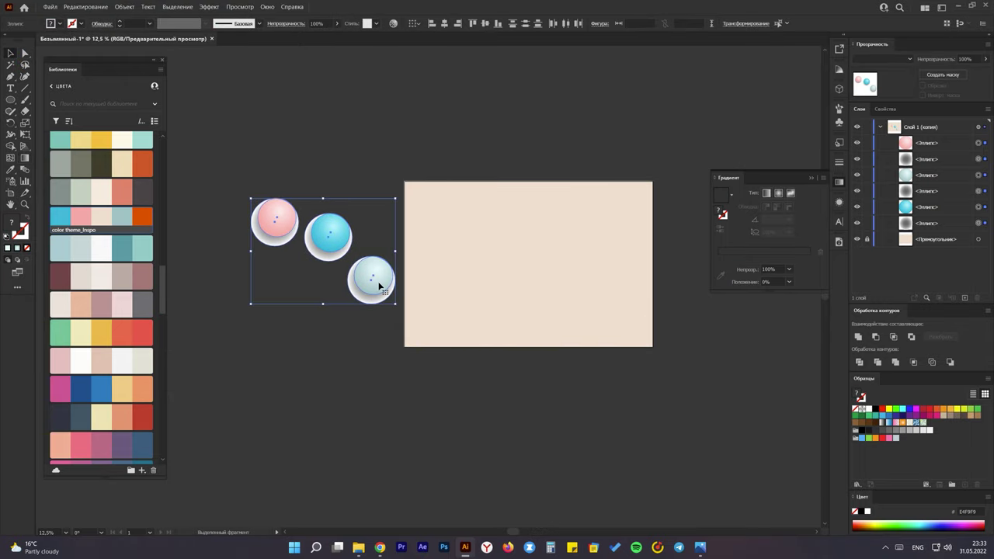
Step: Draw a large circle and centre it horizontally and vertically on the artboard
{"action": "left_click", "coordinate": [506, 350]}
{"action": "scroll", "coordinate": [549, 240], "scroll_direction": "up", "scroll_amount": 1}
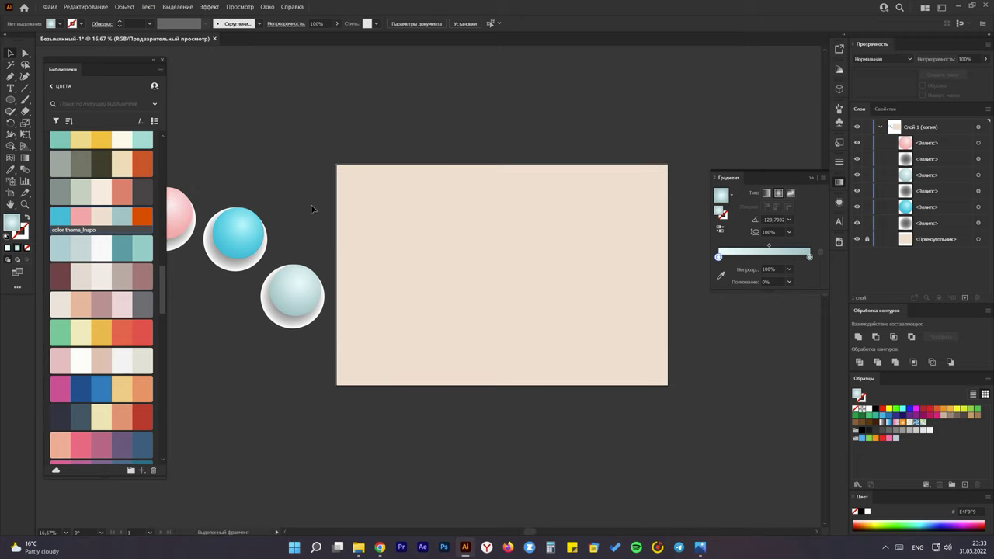
{"action": "left_click", "coordinate": [10, 99]}
{"action": "left_click_drag", "start_coordinate": [415, 184], "coordinate": [610, 380]}
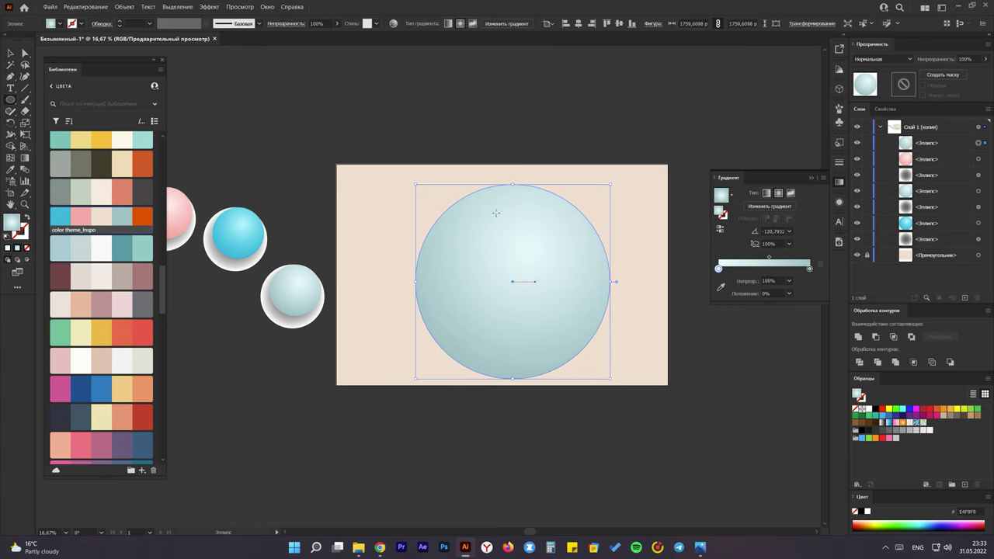
{"action": "left_click", "coordinate": [619, 25]}
{"action": "left_click", "coordinate": [619, 25]}
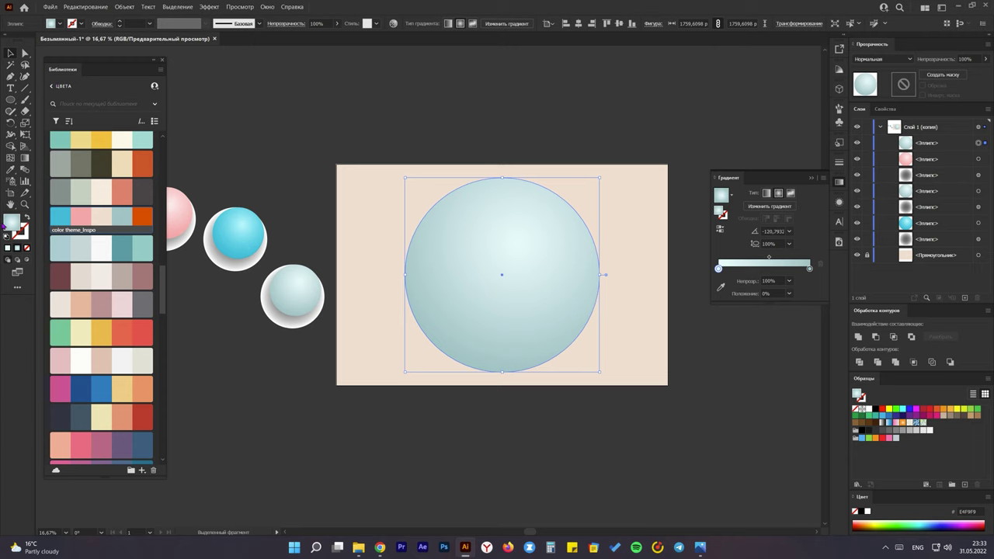
Step: Give the circle no fill and a 10 pt blue stroke
{"action": "key", "text": "shift+x"}
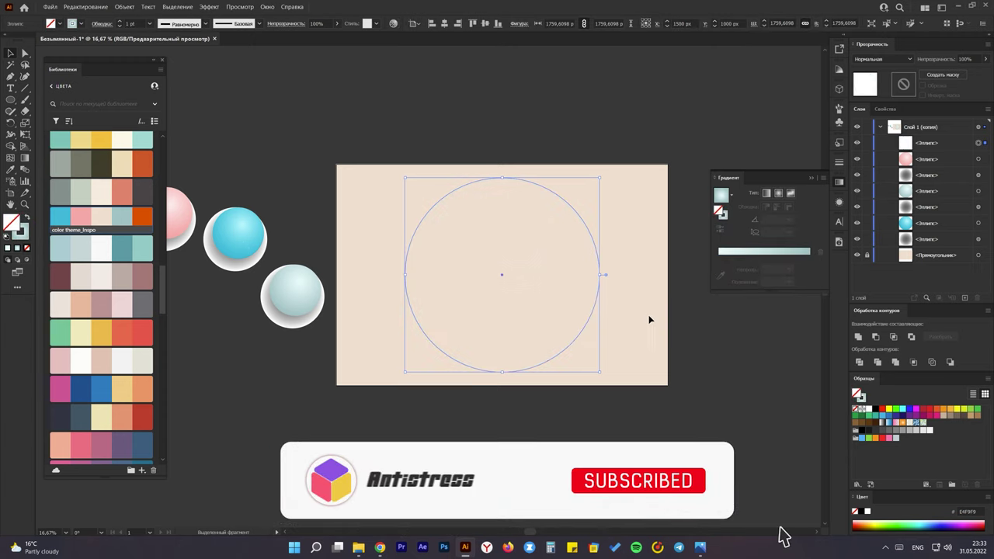
{"action": "left_click", "coordinate": [875, 409]}
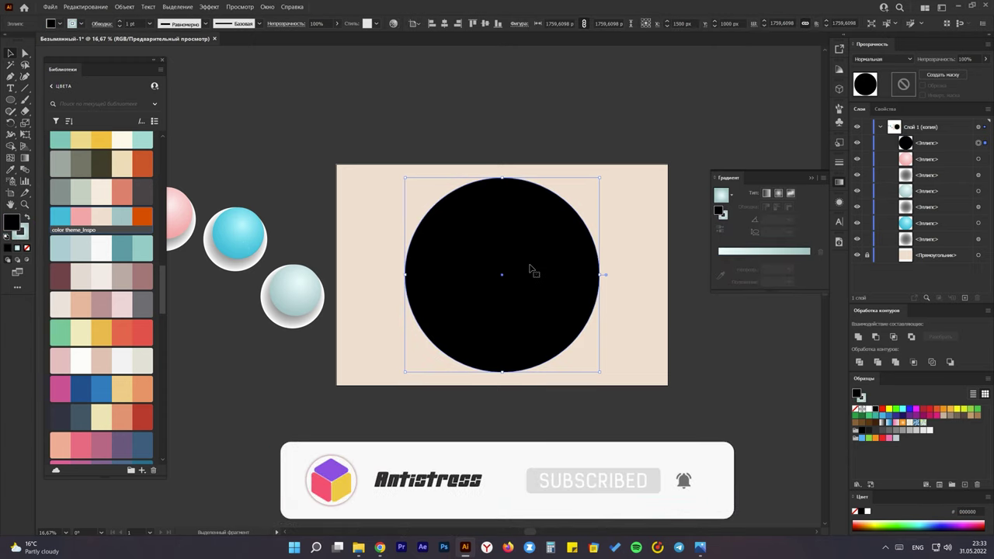
{"action": "left_click", "coordinate": [26, 249]}
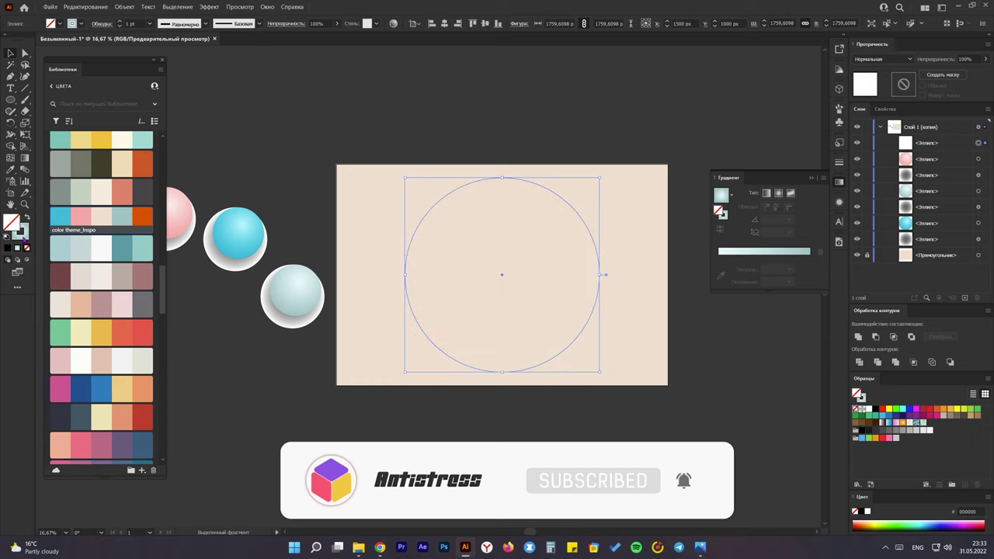
{"action": "key", "text": "x"}
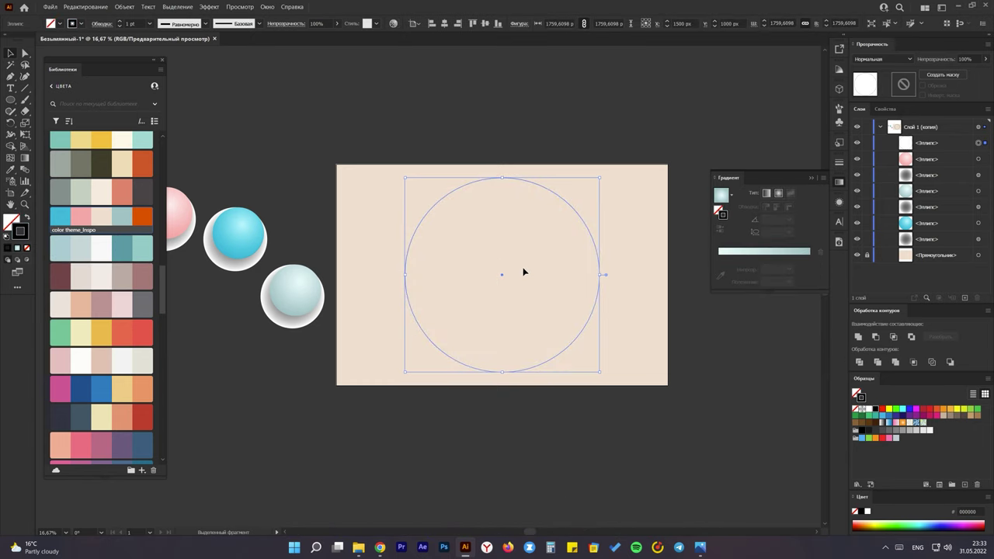
{"action": "left_click", "coordinate": [149, 23]}
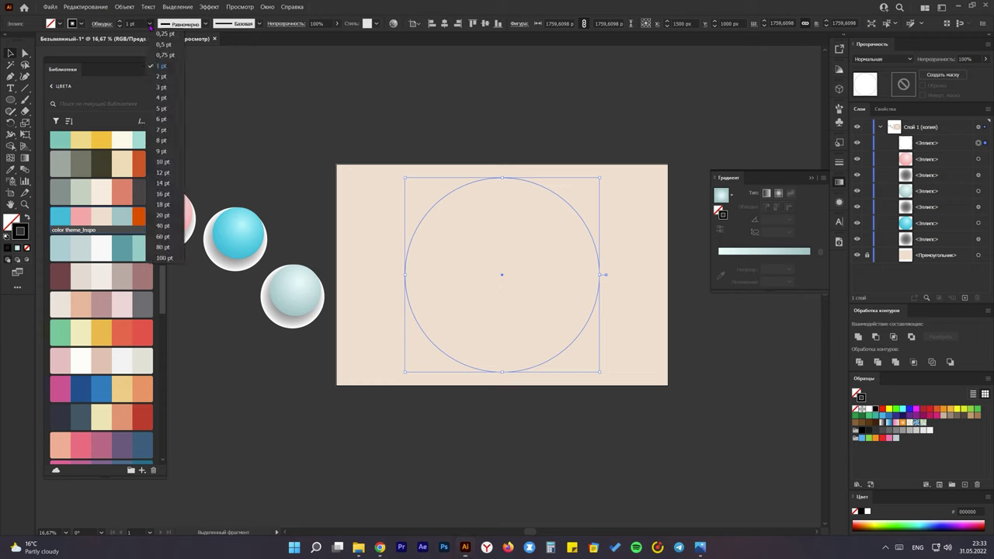
{"action": "left_click", "coordinate": [163, 162]}
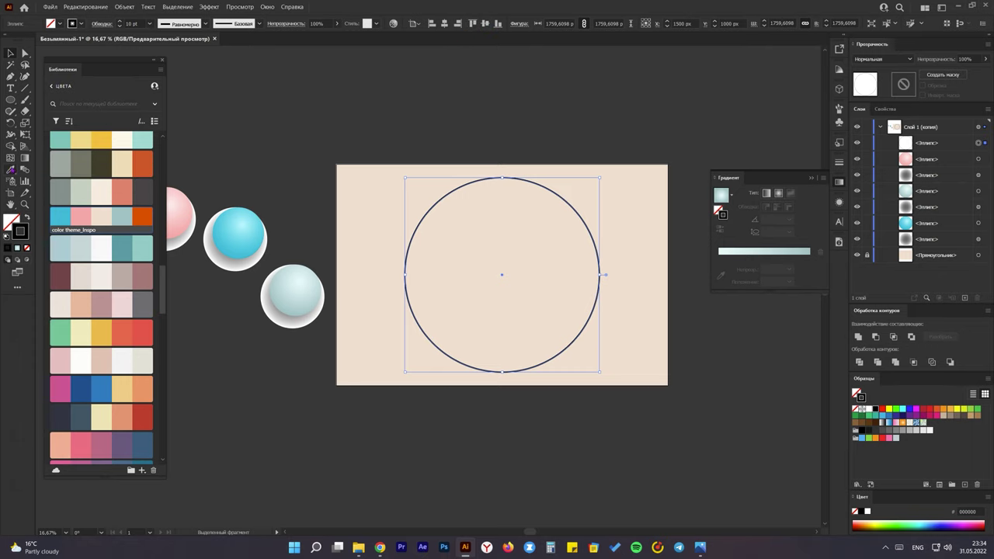
{"action": "left_click", "coordinate": [59, 216]}
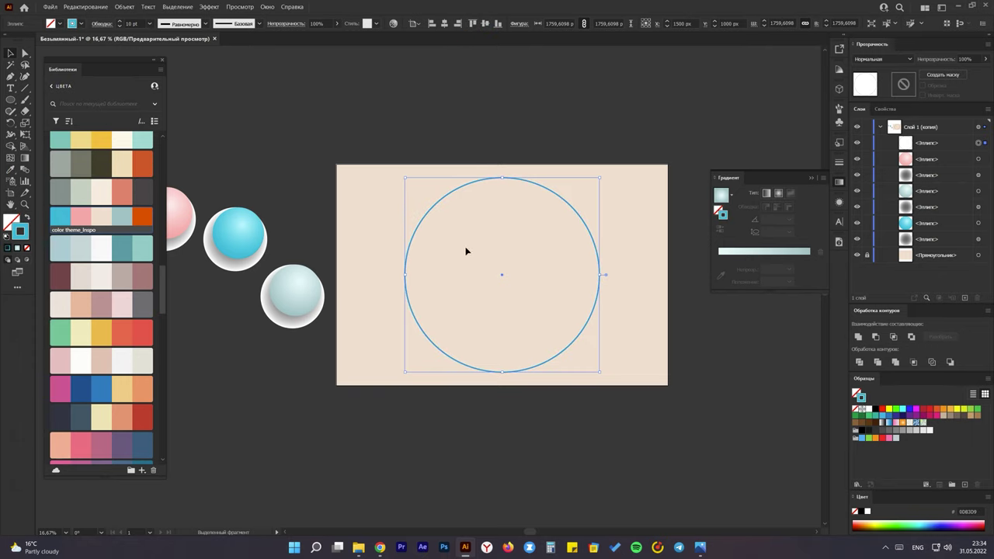
{"action": "left_click", "coordinate": [526, 253]}
{"action": "scroll", "coordinate": [525, 254], "scroll_direction": "up", "scroll_amount": 1}
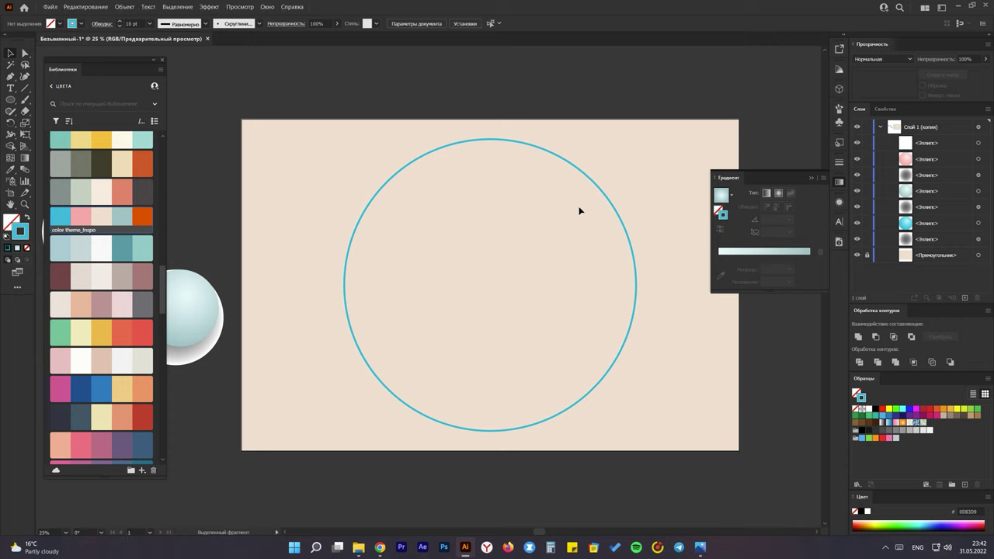
Step: Shrink the large blue ring slightly around its centre
{"action": "left_click", "coordinate": [594, 186]}
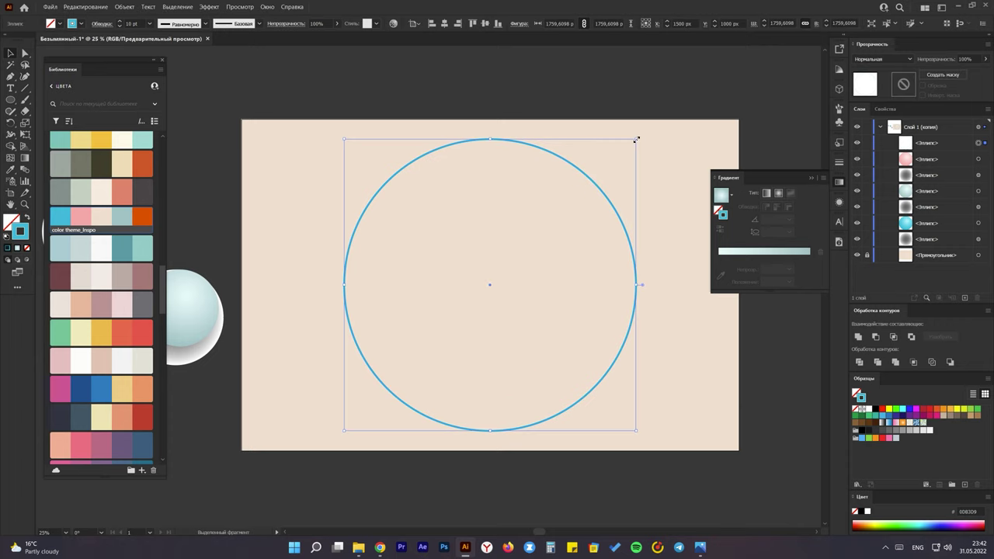
{"action": "left_click_drag", "start_coordinate": [635, 139], "coordinate": [628, 146]}
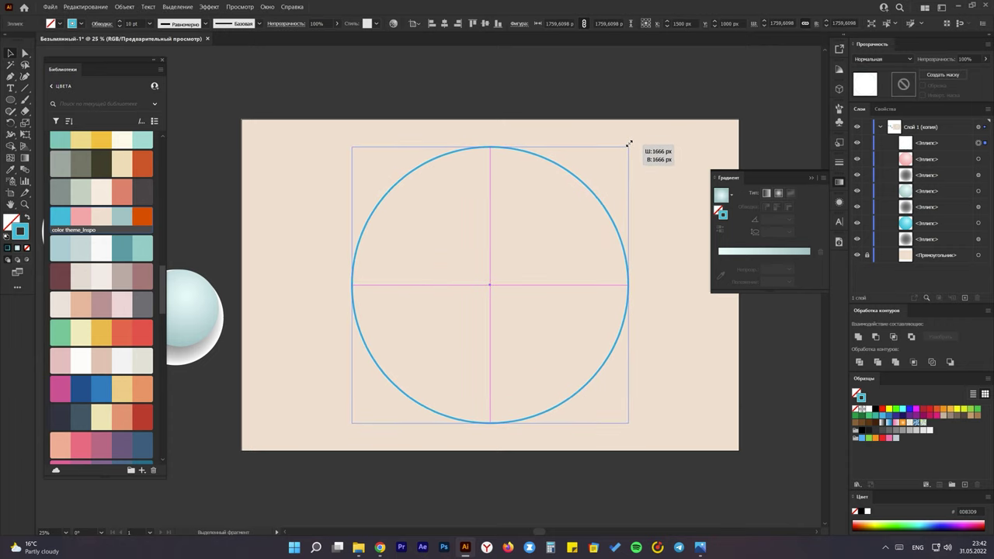
{"action": "left_click", "coordinate": [292, 240]}
{"action": "scroll", "coordinate": [452, 249], "scroll_direction": "down", "scroll_amount": 2}
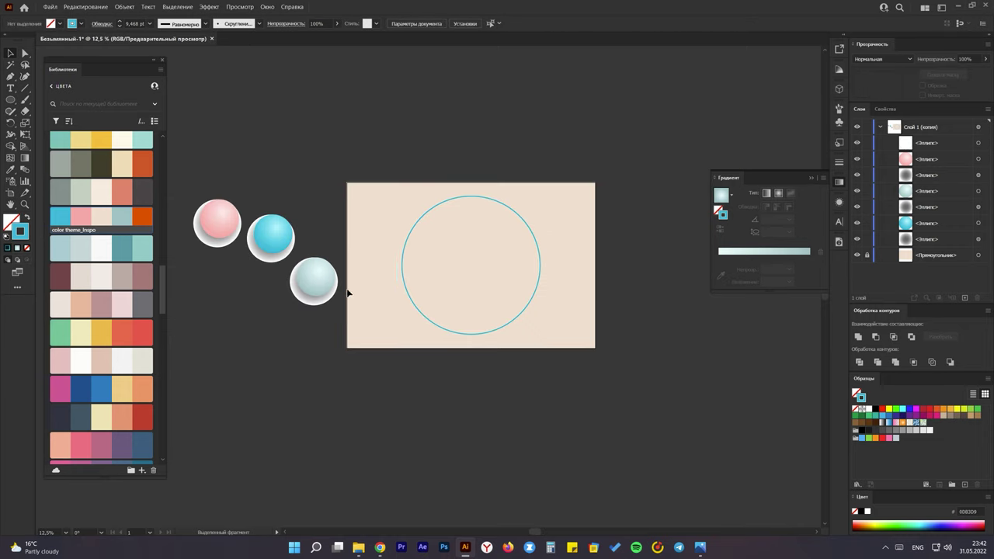
Step: Move the spheres near the artboard and stack the ring beneath them
{"action": "left_click", "coordinate": [224, 222]}
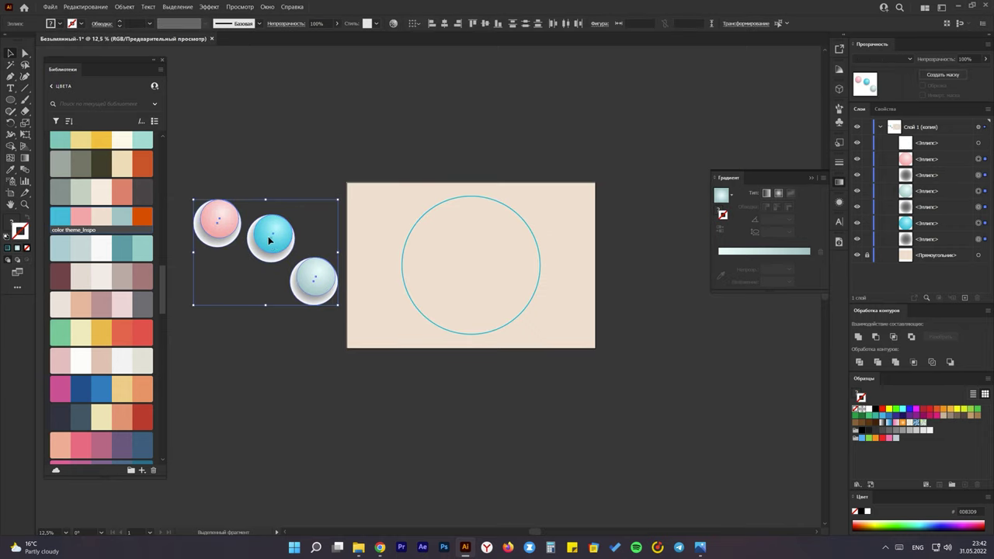
{"action": "left_click_drag", "start_coordinate": [269, 241], "coordinate": [319, 263]}
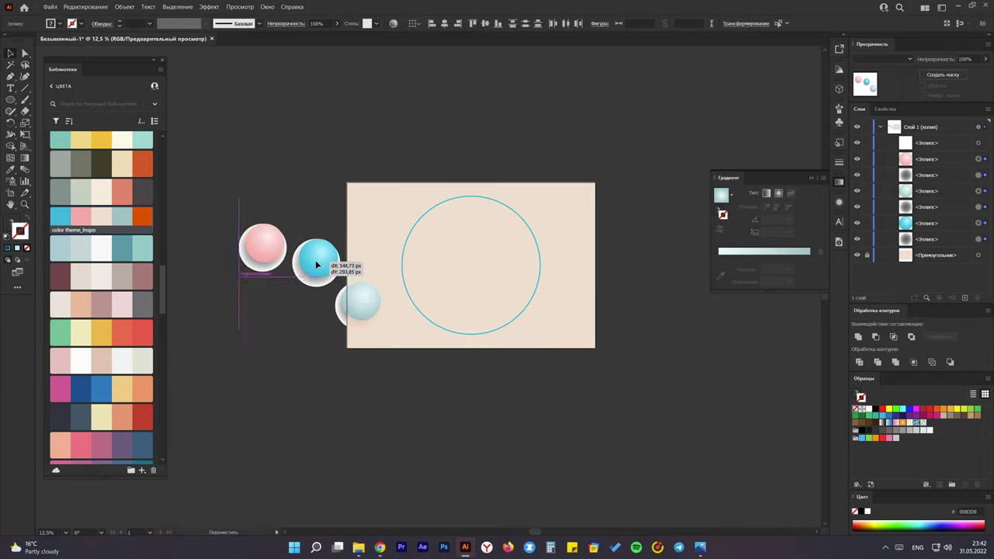
{"action": "left_click", "coordinate": [387, 388]}
{"action": "left_click_drag", "start_coordinate": [360, 311], "coordinate": [523, 237]}
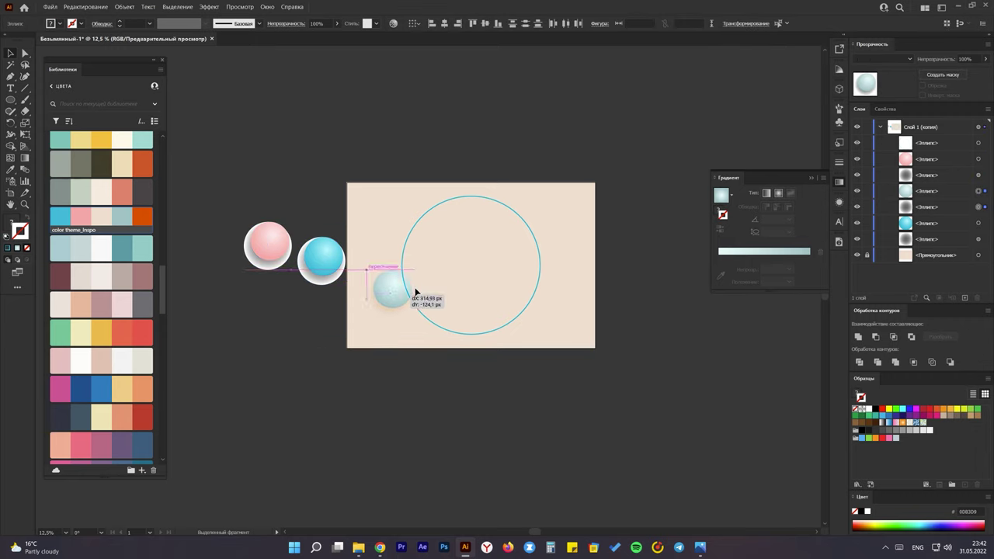
{"action": "left_click_drag", "start_coordinate": [524, 238], "coordinate": [527, 230]}
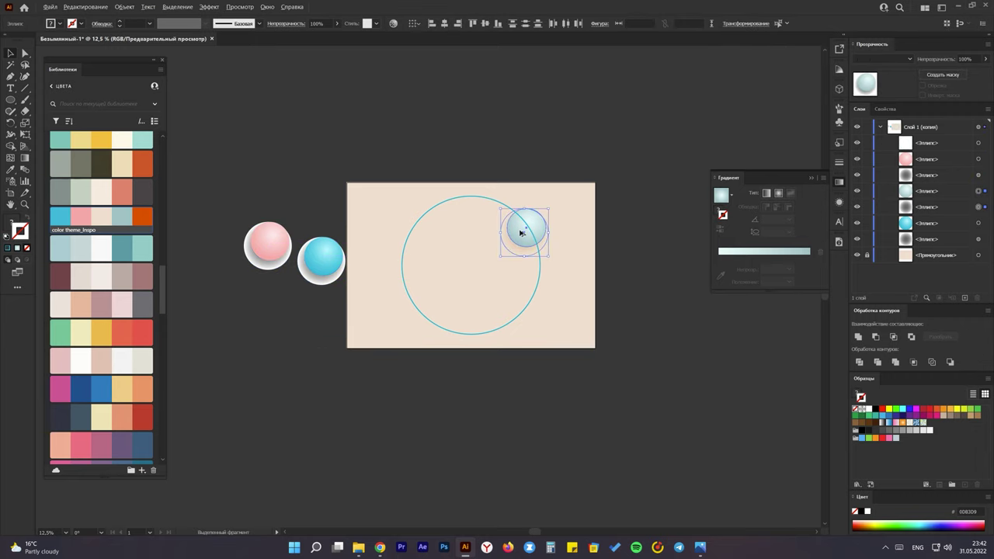
{"action": "scroll", "coordinate": [520, 231], "scroll_direction": "up", "scroll_amount": 2}
{"action": "left_click", "coordinate": [465, 168]}
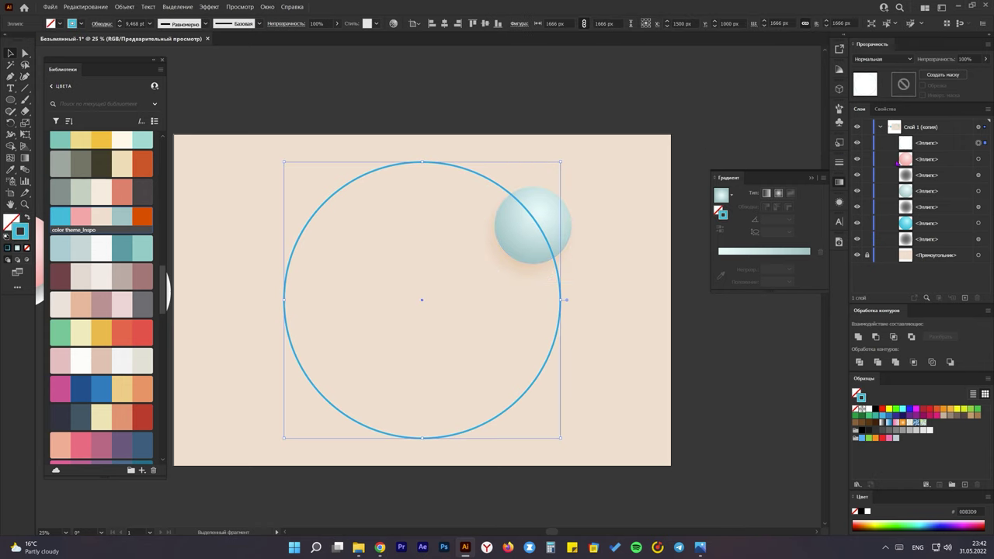
{"action": "left_click_drag", "start_coordinate": [944, 145], "coordinate": [936, 244]}
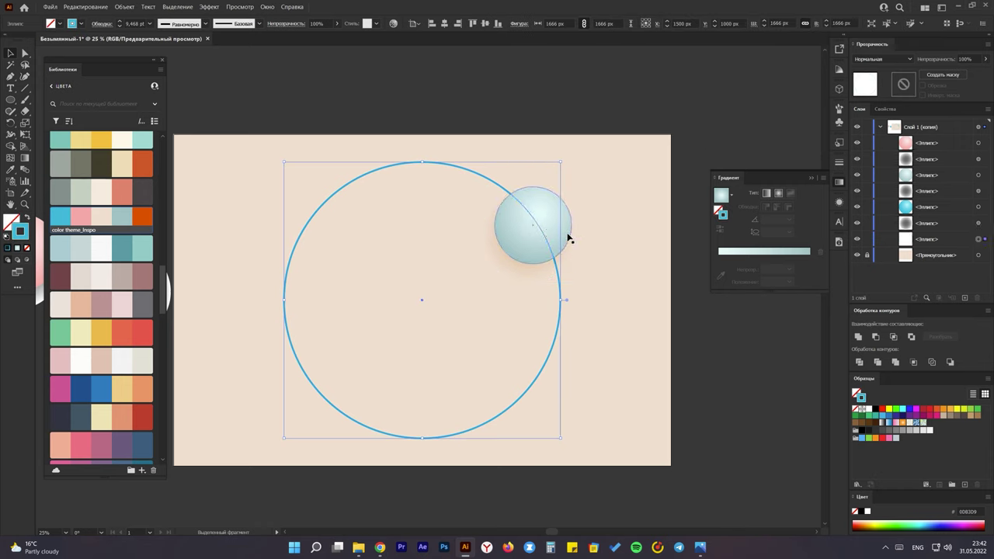
Step: Group the pale sphere with its shadow, shrink it, and seat it on the ring's upper right
{"action": "left_click", "coordinate": [543, 206]}
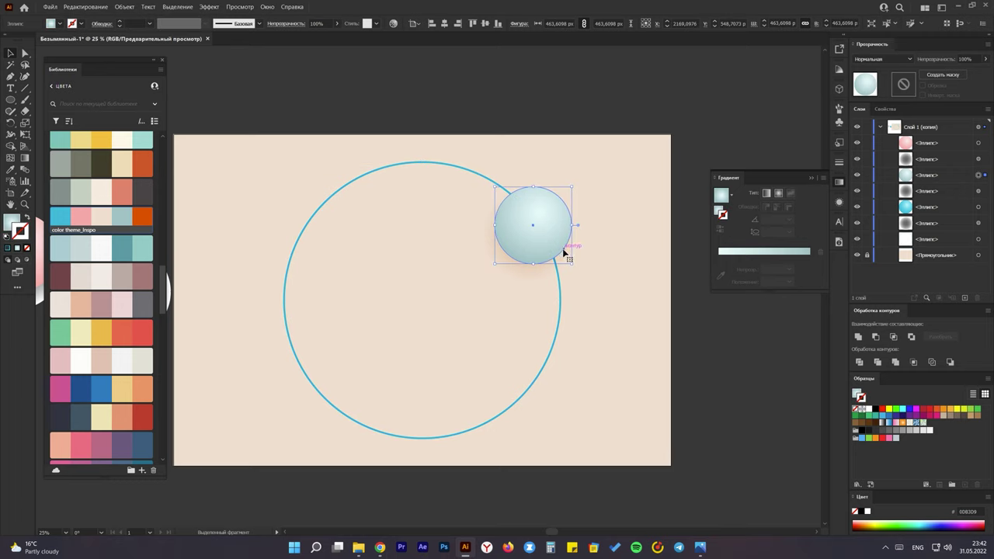
{"action": "left_click", "coordinate": [566, 251], "text": "shift"}
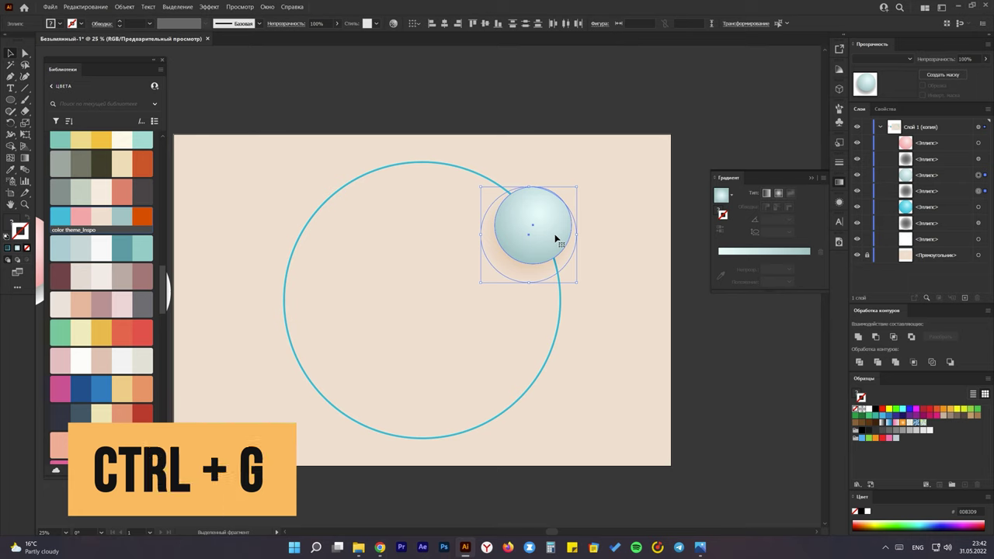
{"action": "key", "text": "ctrl+g"}
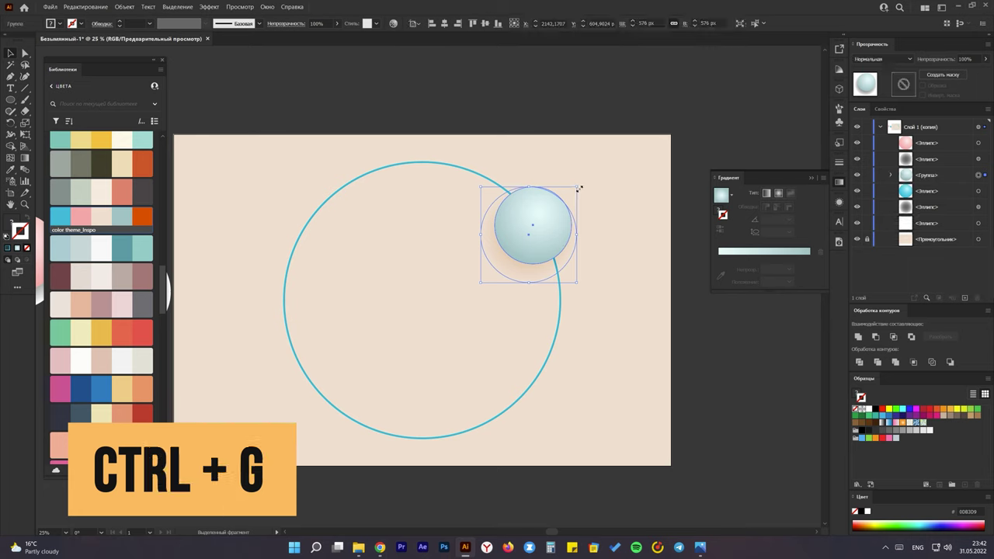
{"action": "left_click_drag", "start_coordinate": [579, 188], "coordinate": [547, 218]}
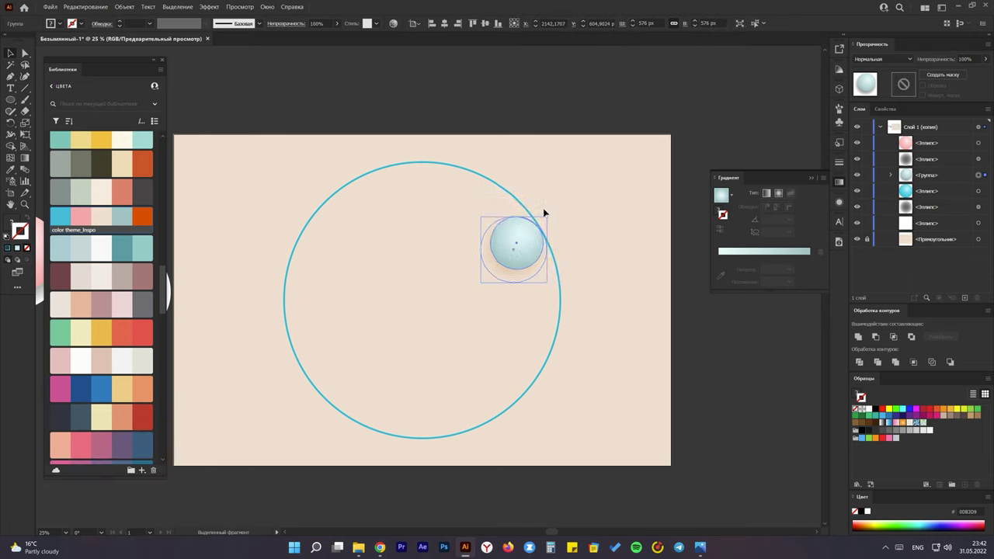
{"action": "mouse_move", "coordinate": [509, 254]}
{"action": "left_mouse_down"}
{"action": "mouse_move", "coordinate": [520, 213]}
{"action": "mouse_move", "coordinate": [511, 205]}
{"action": "left_mouse_up"}
{"action": "scroll", "coordinate": [513, 205], "scroll_direction": "up", "scroll_amount": 1}
{"action": "scroll", "coordinate": [515, 207], "scroll_direction": "up", "scroll_amount": 1}
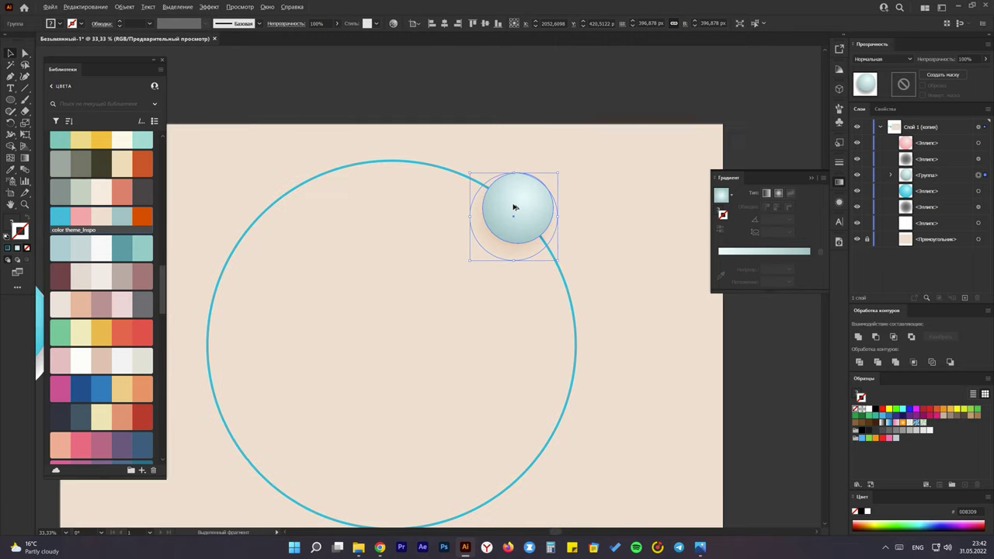
{"action": "scroll", "coordinate": [515, 207], "scroll_direction": "up", "scroll_amount": 1}
{"action": "left_click_drag", "start_coordinate": [532, 215], "coordinate": [529, 214]}
{"action": "scroll", "coordinate": [528, 214], "scroll_direction": "down", "scroll_amount": 3}
{"action": "scroll", "coordinate": [520, 247], "scroll_direction": "down", "scroll_amount": 1}
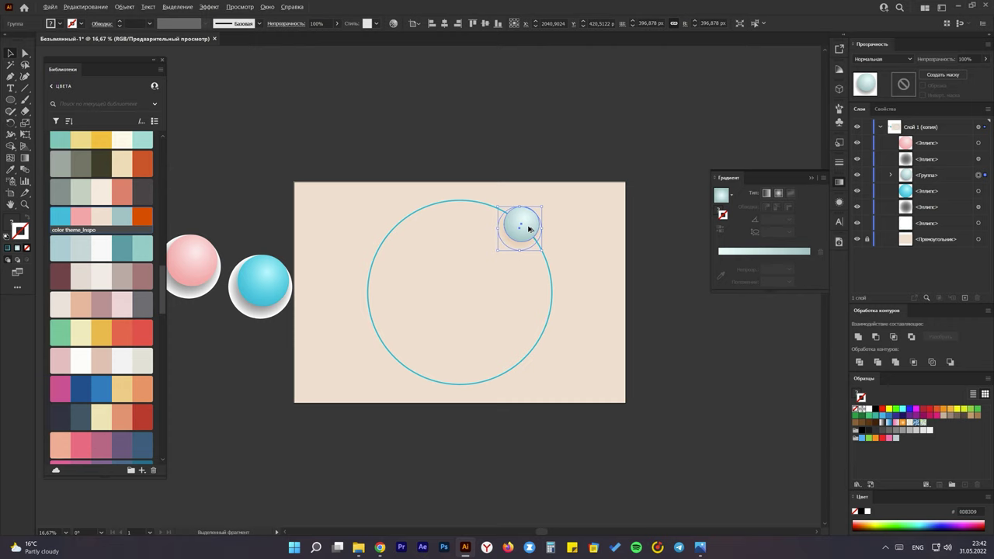
Step: Duplicate a sphere to the ring's upper left and place a smaller pink sphere on its left edge
{"action": "left_click_drag", "start_coordinate": [529, 228], "coordinate": [421, 329]}
{"action": "scroll", "coordinate": [421, 329], "scroll_direction": "up", "scroll_amount": 2}
{"action": "scroll", "coordinate": [344, 178], "scroll_direction": "down", "scroll_amount": 3}
{"action": "left_click", "coordinate": [319, 229]}
{"action": "left_click", "coordinate": [275, 228]}
{"action": "left_click_drag", "start_coordinate": [275, 228], "coordinate": [411, 264]}
{"action": "scroll", "coordinate": [411, 264], "scroll_direction": "up", "scroll_amount": 3}
{"action": "mouse_move", "coordinate": [453, 203]}
{"action": "left_mouse_down"}
{"action": "mouse_move", "coordinate": [404, 265]}
{"action": "mouse_move", "coordinate": [579, 224]}
{"action": "mouse_move", "coordinate": [567, 228]}
{"action": "left_mouse_up"}
{"action": "scroll", "coordinate": [404, 265], "scroll_direction": "down", "scroll_amount": 2}
{"action": "scroll", "coordinate": [579, 231], "scroll_direction": "up", "scroll_amount": 4}
{"action": "scroll", "coordinate": [588, 233], "scroll_direction": "down", "scroll_amount": 3}
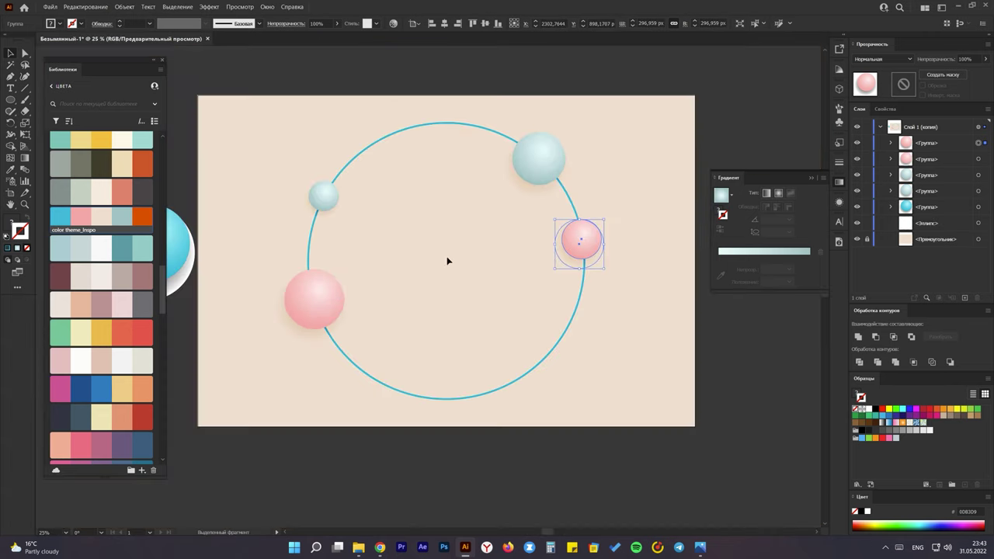
{"action": "scroll", "coordinate": [447, 261], "scroll_direction": "down", "scroll_amount": 1}
Step: Place blue spheres on the ring's lower right and fine-tune the other spheres' positions
{"action": "mouse_move", "coordinate": [275, 245]}
{"action": "left_mouse_down"}
{"action": "mouse_move", "coordinate": [540, 318]}
{"action": "mouse_move", "coordinate": [439, 167]}
{"action": "left_mouse_up"}
{"action": "left_click_drag", "start_coordinate": [387, 288], "coordinate": [403, 315]}
{"action": "left_click_drag", "start_coordinate": [388, 218], "coordinate": [378, 243]}
{"action": "mouse_move", "coordinate": [431, 181]}
{"action": "left_mouse_down"}
{"action": "mouse_move", "coordinate": [419, 181]}
{"action": "mouse_move", "coordinate": [535, 325]}
{"action": "left_mouse_up"}
{"action": "scroll", "coordinate": [550, 326], "scroll_direction": "up", "scroll_amount": 2}
{"action": "mouse_move", "coordinate": [549, 284]}
{"action": "left_mouse_down"}
{"action": "mouse_move", "coordinate": [512, 320]}
{"action": "mouse_move", "coordinate": [534, 306]}
{"action": "left_mouse_up"}
{"action": "scroll", "coordinate": [466, 337], "scroll_direction": "down", "scroll_amount": 1}
{"action": "left_click", "coordinate": [279, 122]}
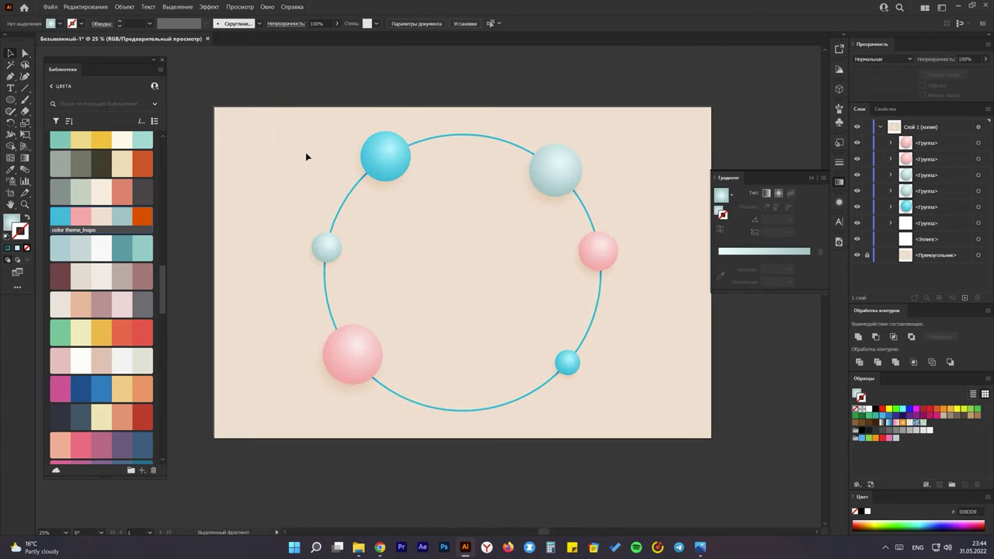
{"action": "key", "text": "ctrl+a"}
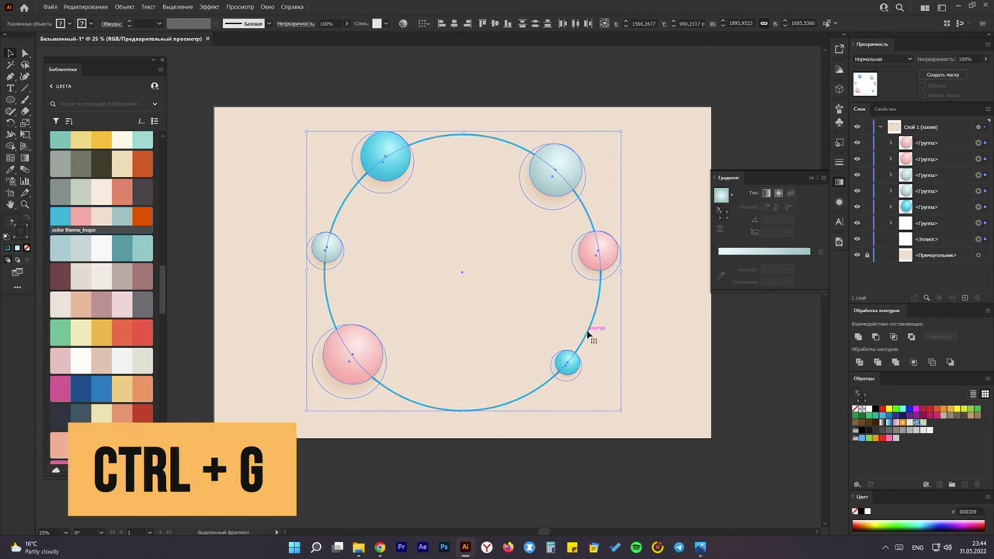
Step: Group the selected ring and six spheres into one object and deselect it
{"action": "key", "text": "ctrl+g"}
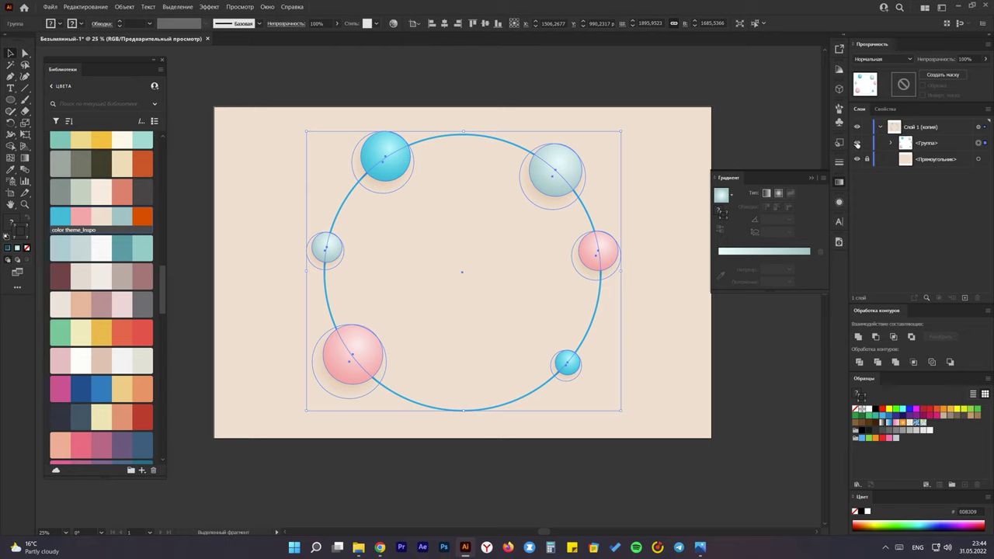
{"action": "left_click", "coordinate": [747, 131]}
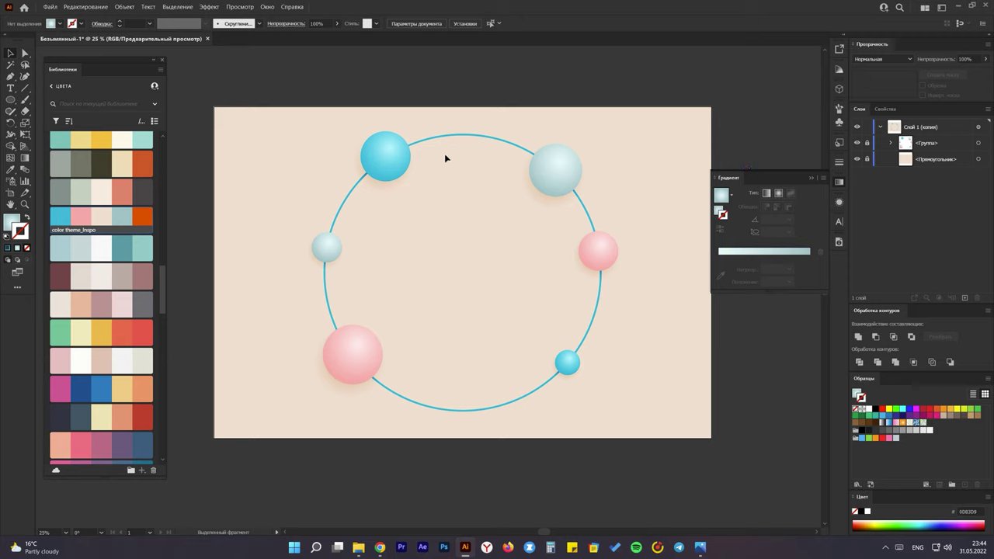
{"action": "key", "text": "l"}
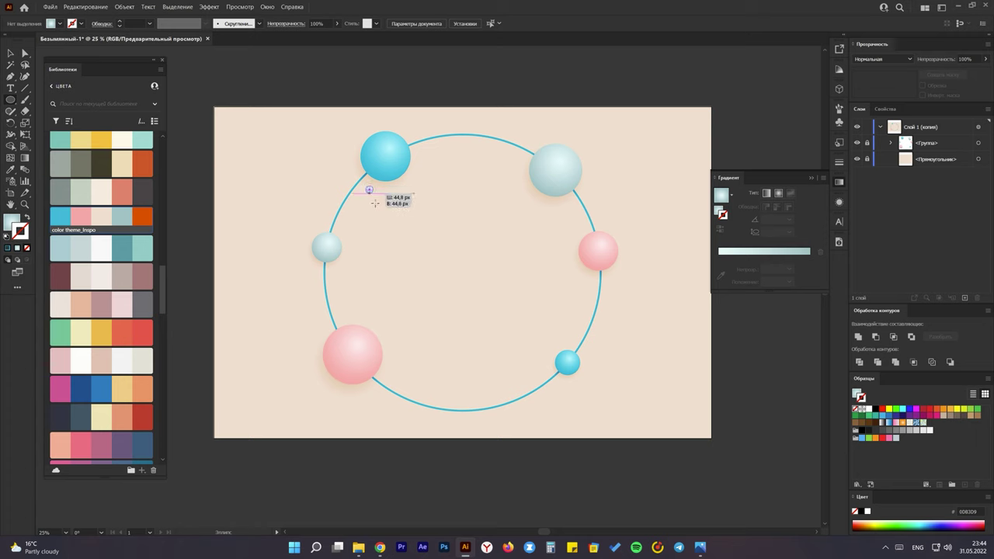
Step: Draw a black-filled circle centred and sized to fill the inside of the ring
{"action": "left_click_drag", "start_coordinate": [365, 185], "coordinate": [591, 410]}
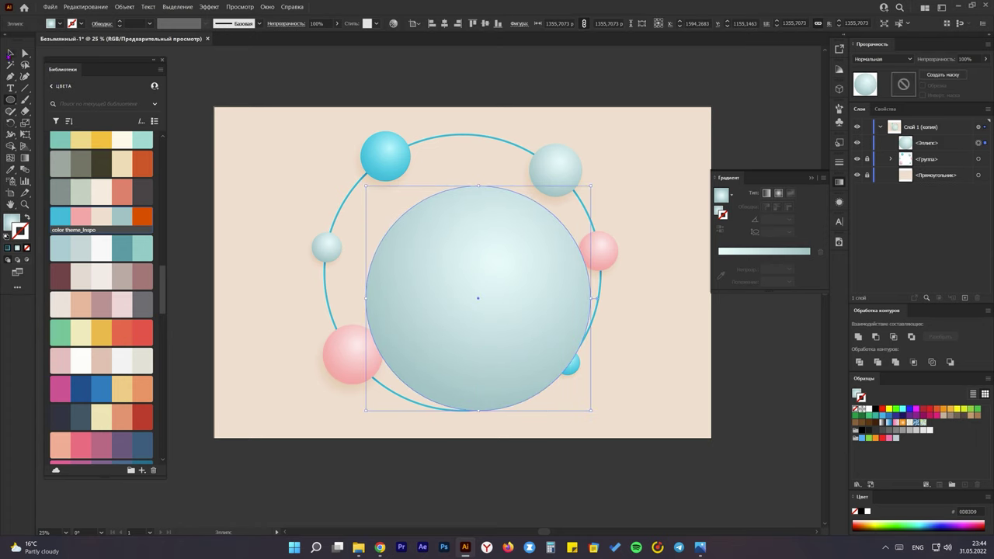
{"action": "key", "text": "v"}
{"action": "left_click_drag", "start_coordinate": [546, 279], "coordinate": [531, 254]}
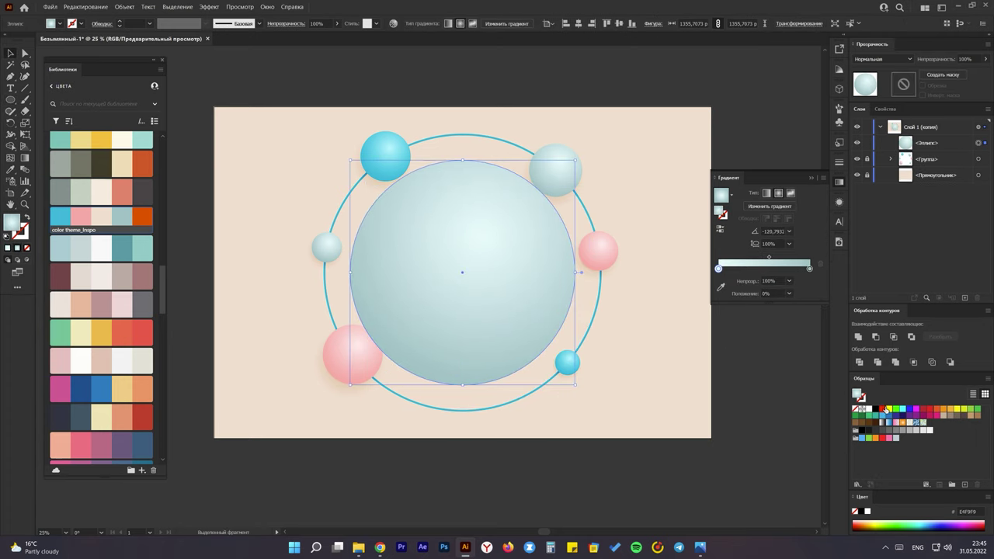
{"action": "left_click", "coordinate": [876, 409]}
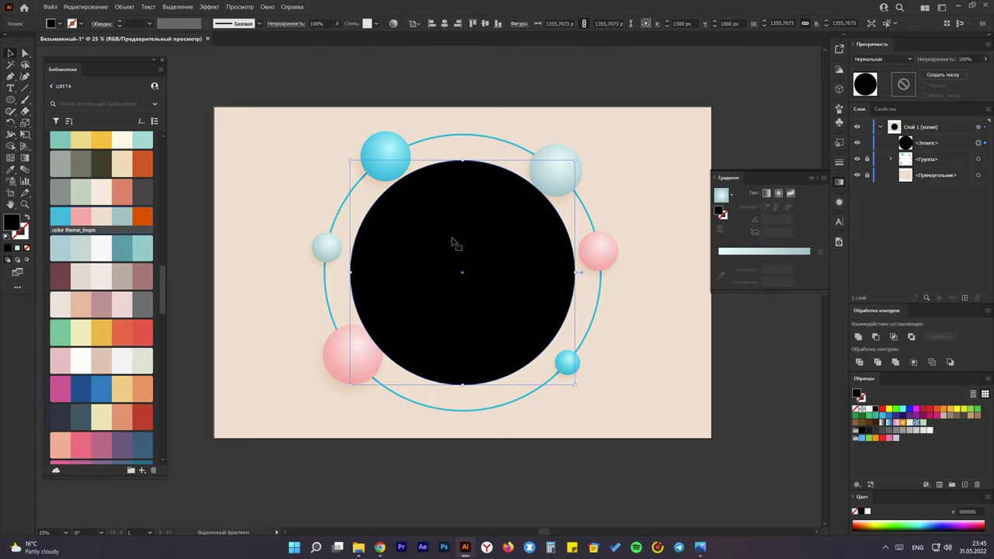
{"action": "scroll", "coordinate": [454, 242], "scroll_direction": "down", "scroll_amount": 1}
{"action": "scroll", "coordinate": [454, 241], "scroll_direction": "up", "scroll_amount": 1}
{"action": "left_click_drag", "start_coordinate": [575, 159], "coordinate": [587, 147]}
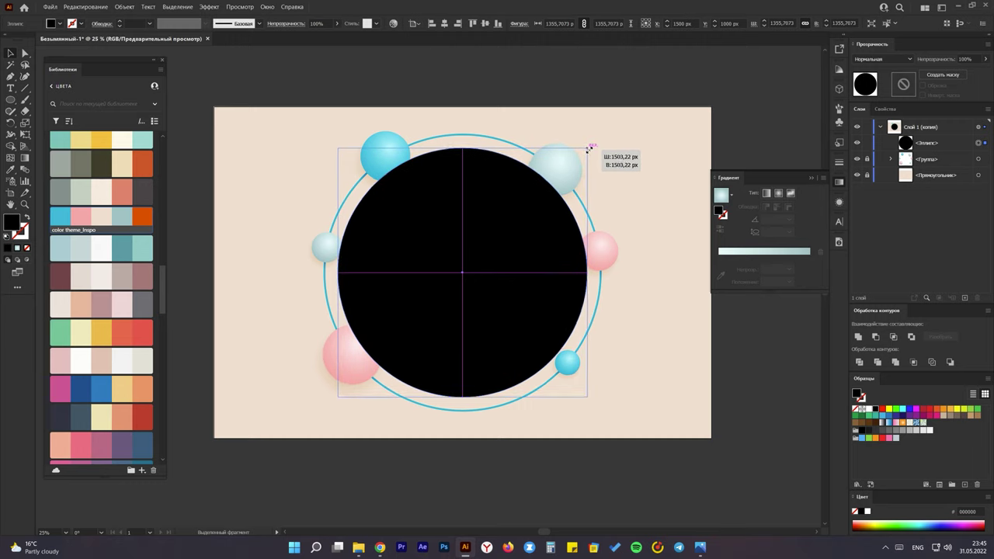
{"action": "left_click_drag", "start_coordinate": [587, 147], "coordinate": [590, 147]}
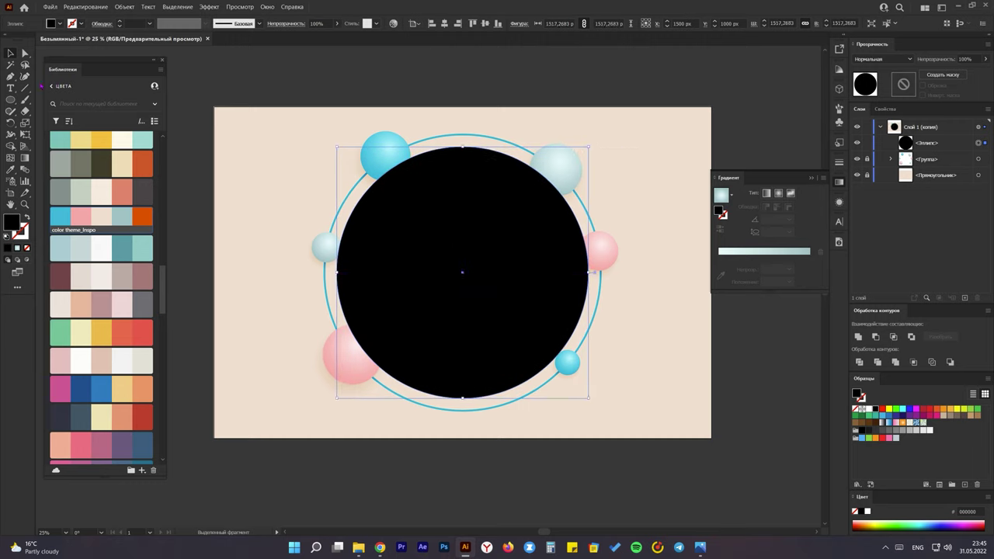
Step: Subtract the black circle from the beige background with Pathfinder Minus Front
{"action": "left_click", "coordinate": [375, 74]}
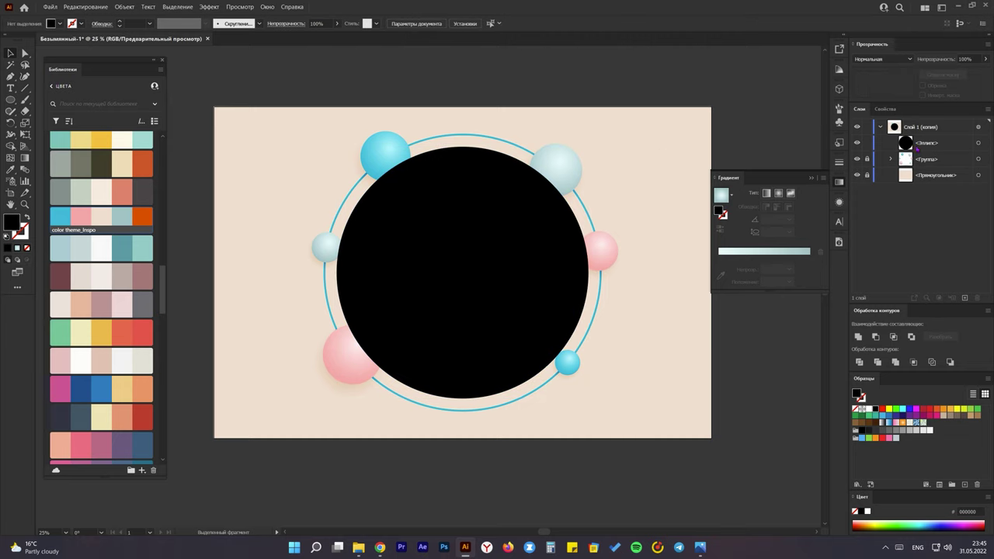
{"action": "left_click_drag", "start_coordinate": [924, 144], "coordinate": [882, 168]}
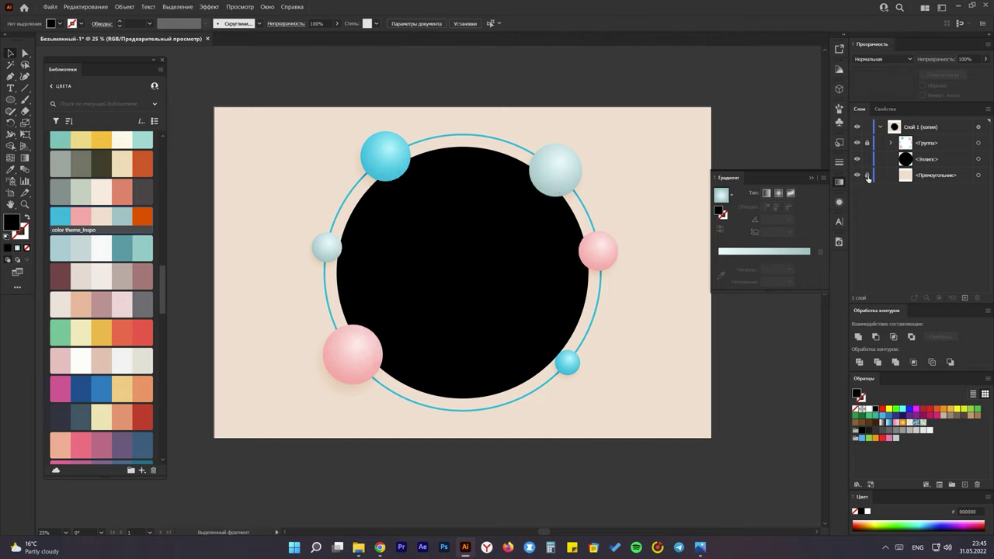
{"action": "left_click", "coordinate": [980, 177]}
{"action": "left_click", "coordinate": [979, 160], "text": "shift"}
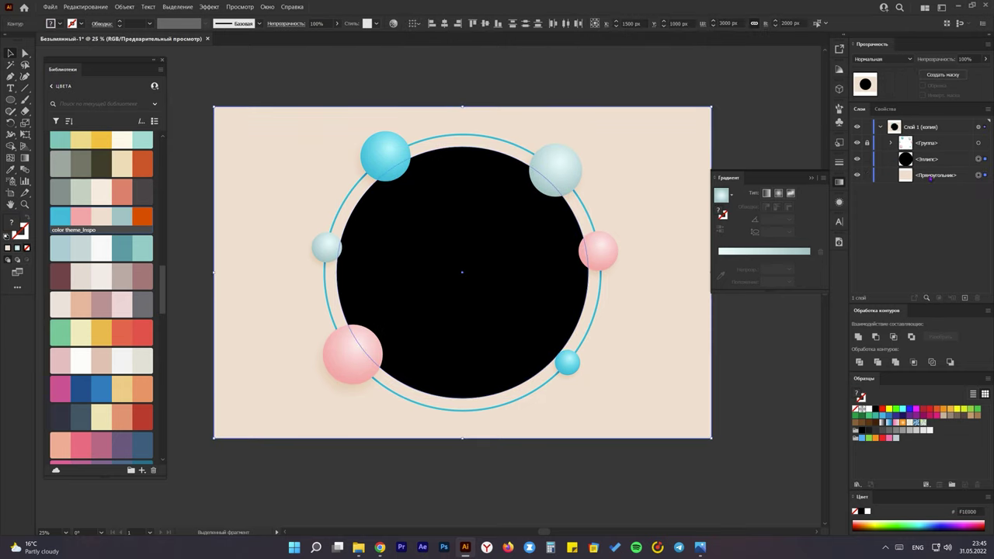
{"action": "left_click", "coordinate": [877, 339]}
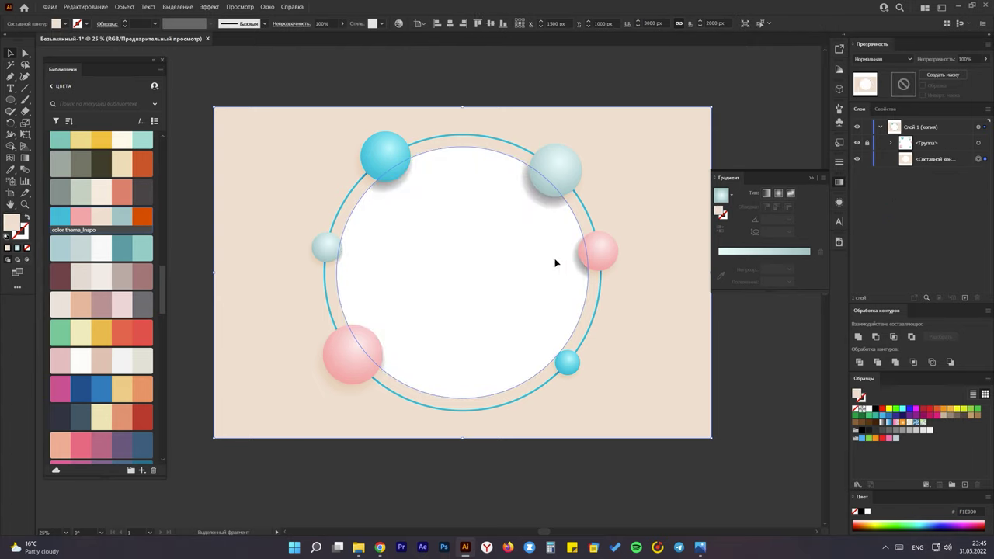
{"action": "left_click", "coordinate": [500, 98]}
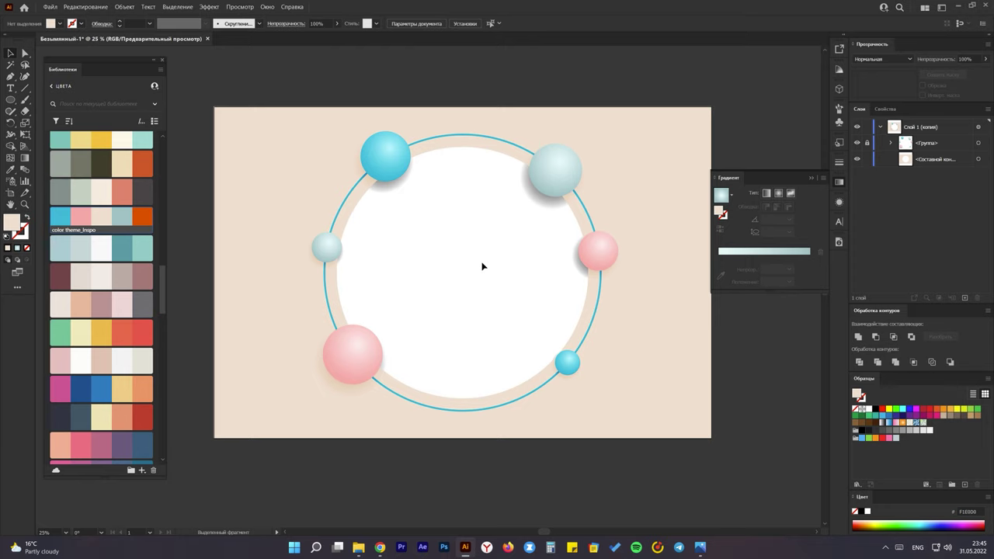
{"action": "scroll", "coordinate": [481, 267], "scroll_direction": "down", "scroll_amount": 1}
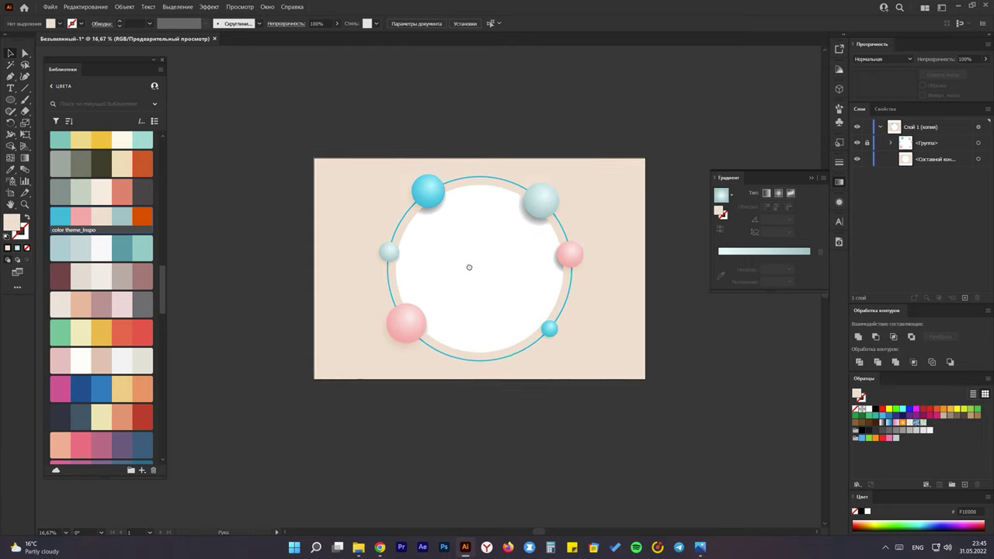
Step: Draw a tall narrow rectangle, about 94.8 × 2395 px, just left of the artboard
{"action": "left_click_drag", "start_coordinate": [459, 265], "coordinate": [516, 262]}
{"action": "left_click_drag", "start_coordinate": [10, 99], "coordinate": [77, 101]}
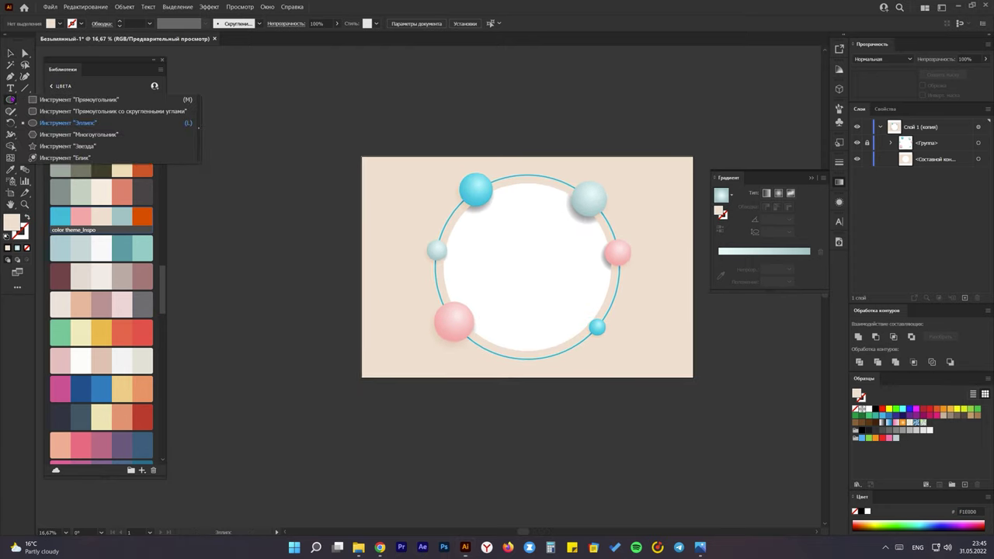
{"action": "left_click_drag", "start_coordinate": [296, 140], "coordinate": [308, 405]}
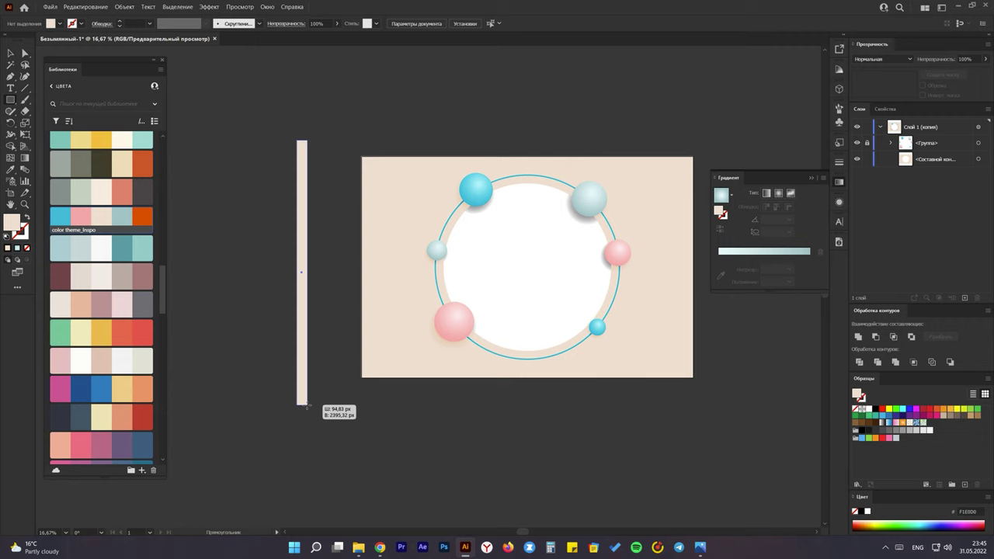
{"action": "left_click_drag", "start_coordinate": [307, 404], "coordinate": [308, 405]}
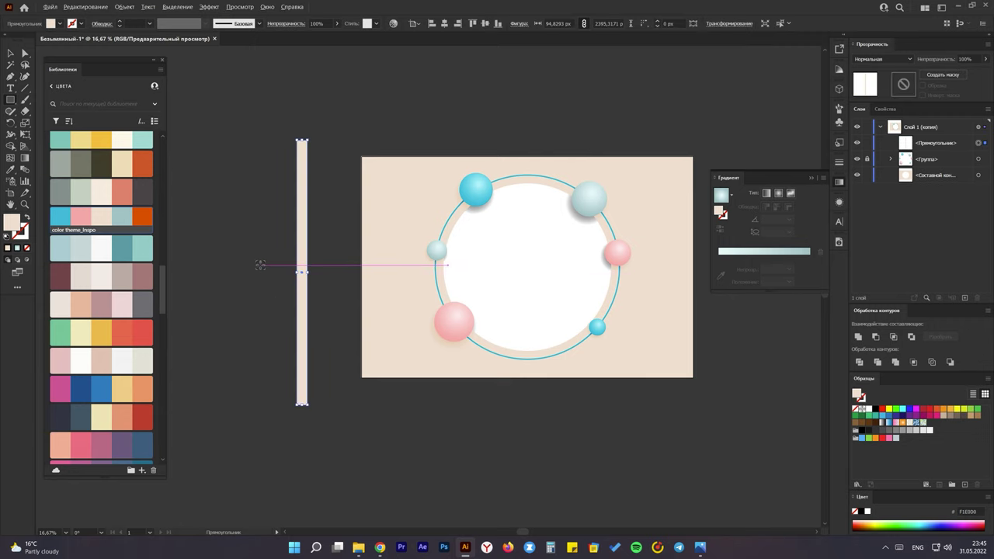
{"action": "scroll", "coordinate": [260, 265], "scroll_direction": "up", "scroll_amount": 1}
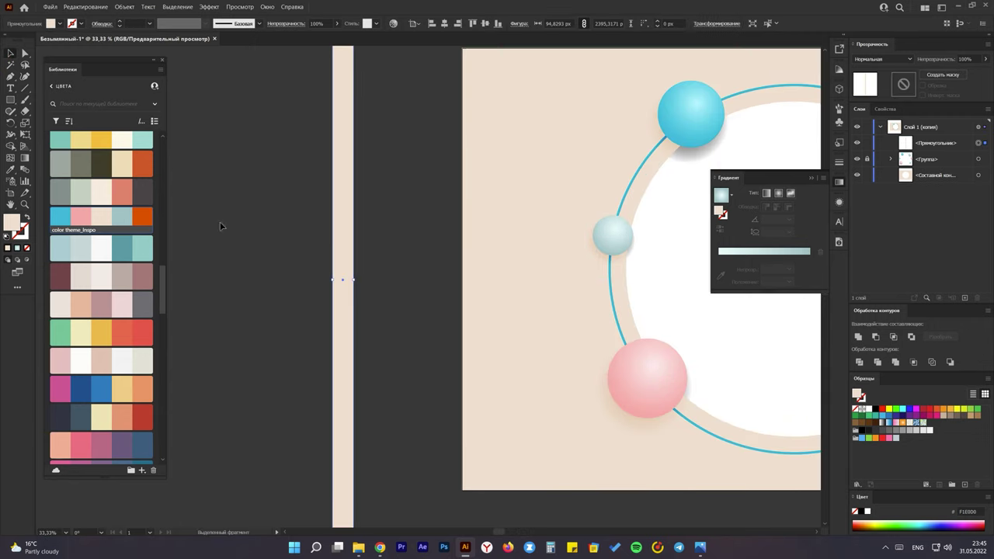
{"action": "left_click", "coordinate": [276, 252]}
{"action": "left_click", "coordinate": [347, 226]}
Step: Copy the pink sphere's gradient onto the strip and make it linear
{"action": "key", "text": "i"}
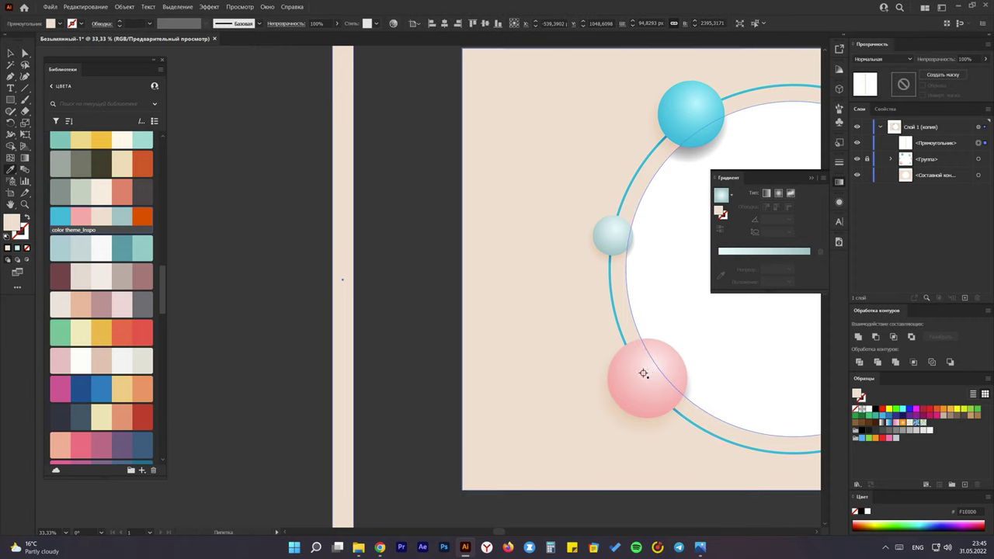
{"action": "left_click", "coordinate": [643, 373]}
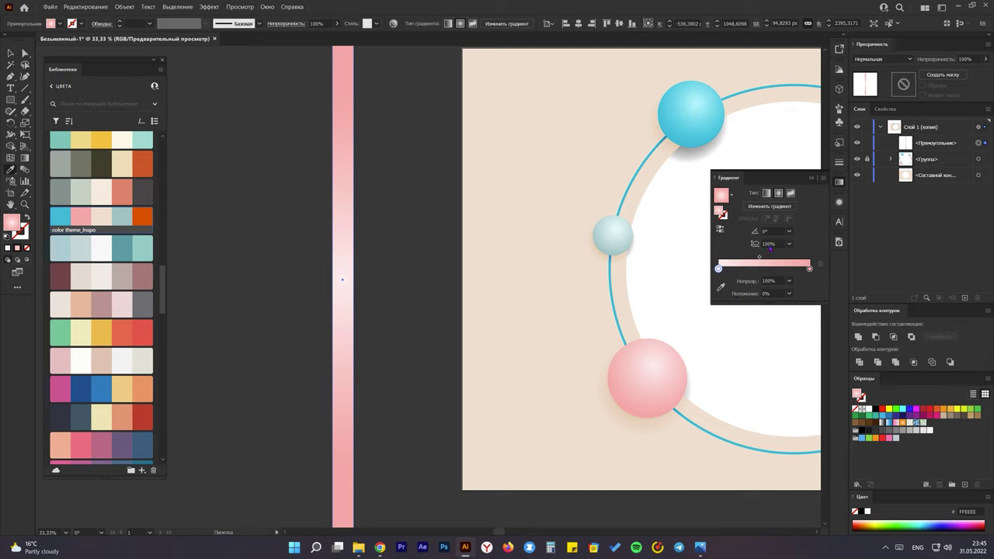
{"action": "left_click", "coordinate": [766, 192]}
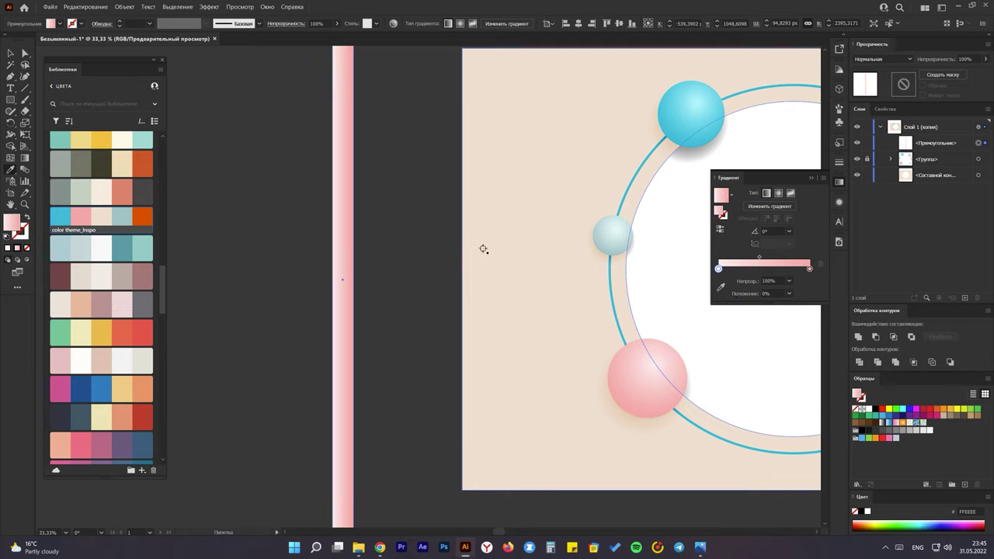
{"action": "key", "text": "g"}
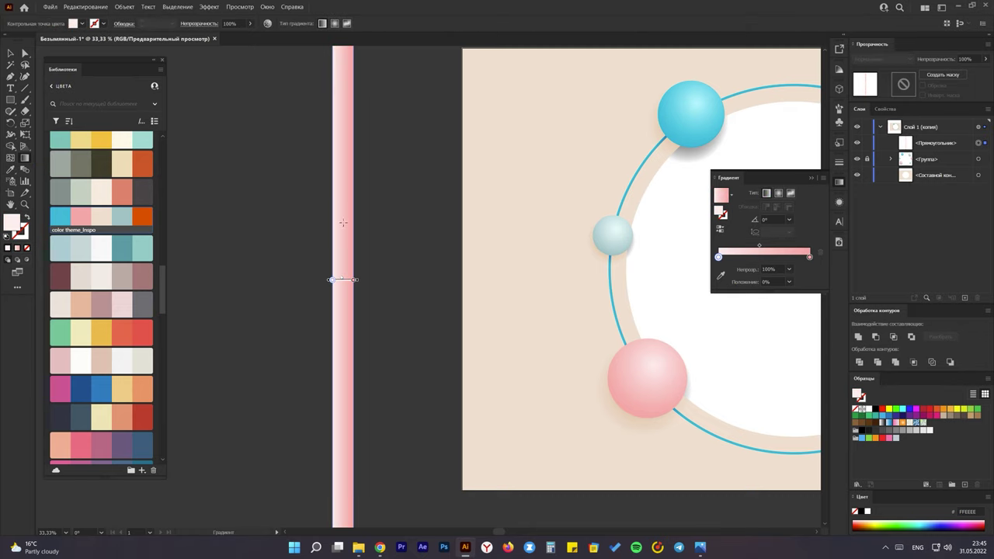
{"action": "scroll", "coordinate": [357, 249], "scroll_direction": "up", "scroll_amount": 1, "text": "alt"}
{"action": "scroll", "coordinate": [357, 249], "scroll_direction": "up", "scroll_amount": 1, "text": "alt"}
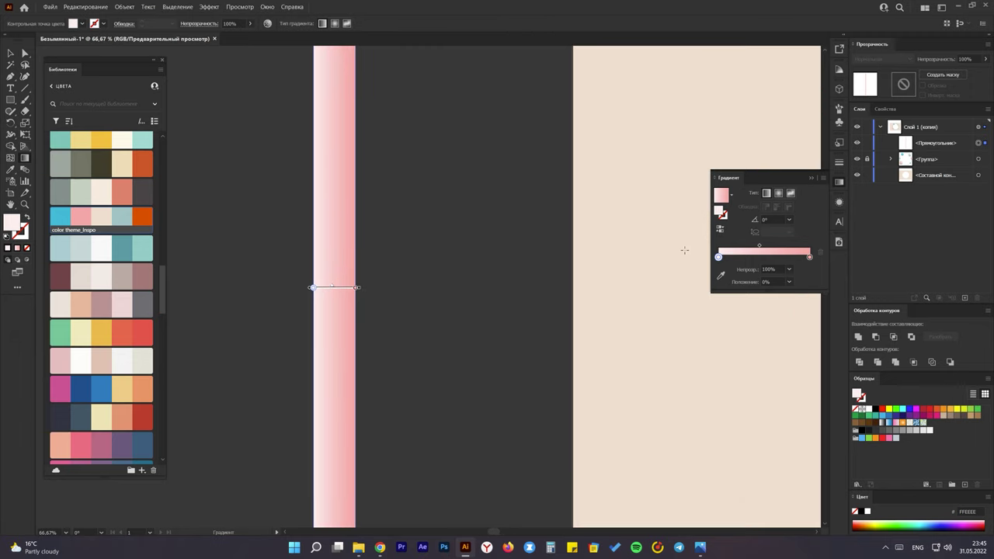
Step: Move the white stop to the middle and add a pink stop at the left end
{"action": "left_click_drag", "start_coordinate": [719, 258], "coordinate": [764, 259]}
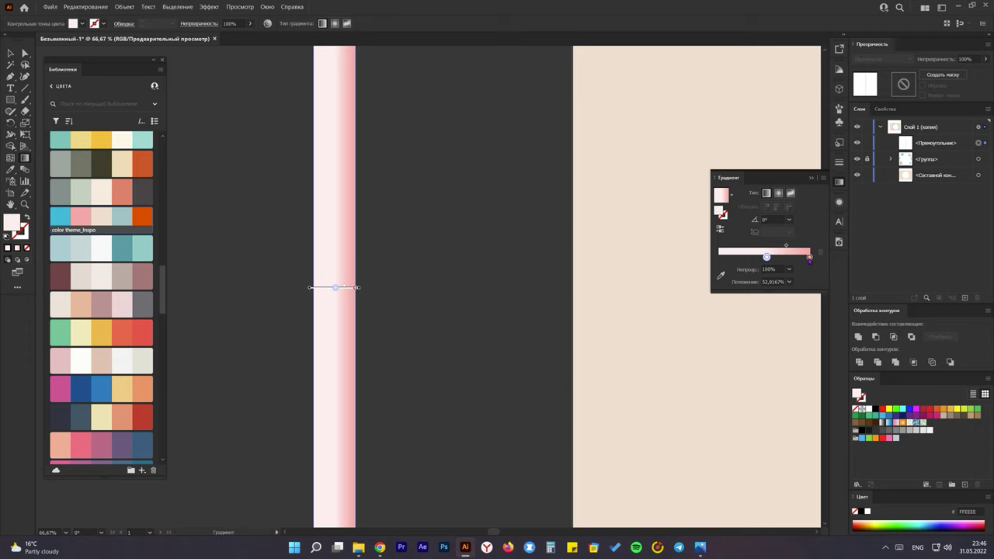
{"action": "left_click_drag", "start_coordinate": [809, 258], "coordinate": [717, 257]}
{"action": "scroll", "coordinate": [335, 291], "scroll_direction": "up", "scroll_amount": 2}
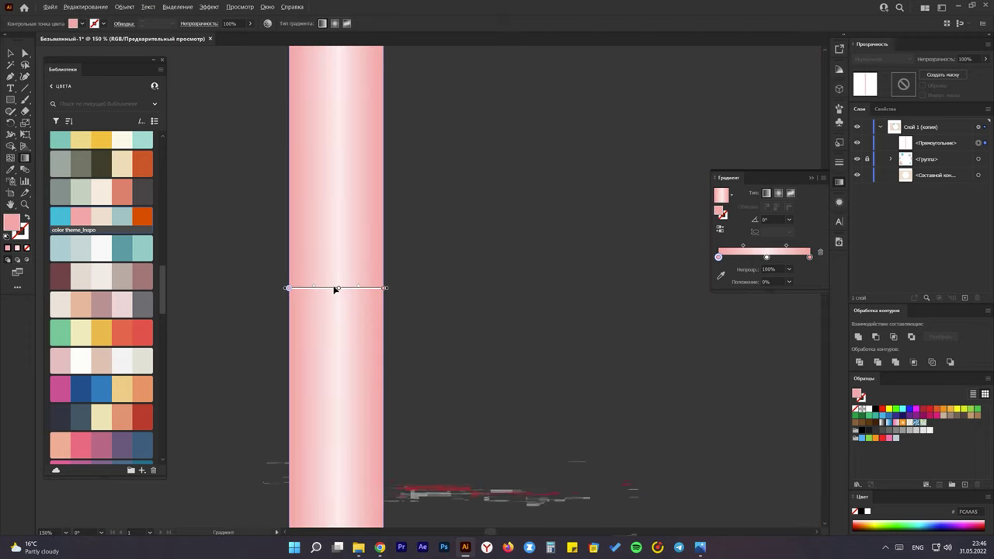
{"action": "scroll", "coordinate": [334, 287], "scroll_direction": "up", "scroll_amount": 2}
{"action": "scroll", "coordinate": [331, 282], "scroll_direction": "up", "scroll_amount": 1}
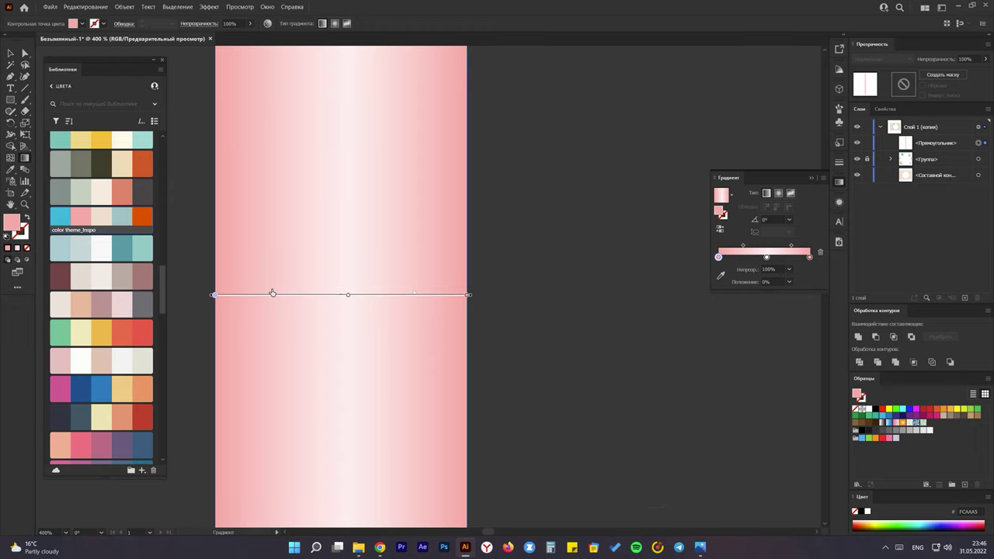
{"action": "left_click", "coordinate": [343, 296]}
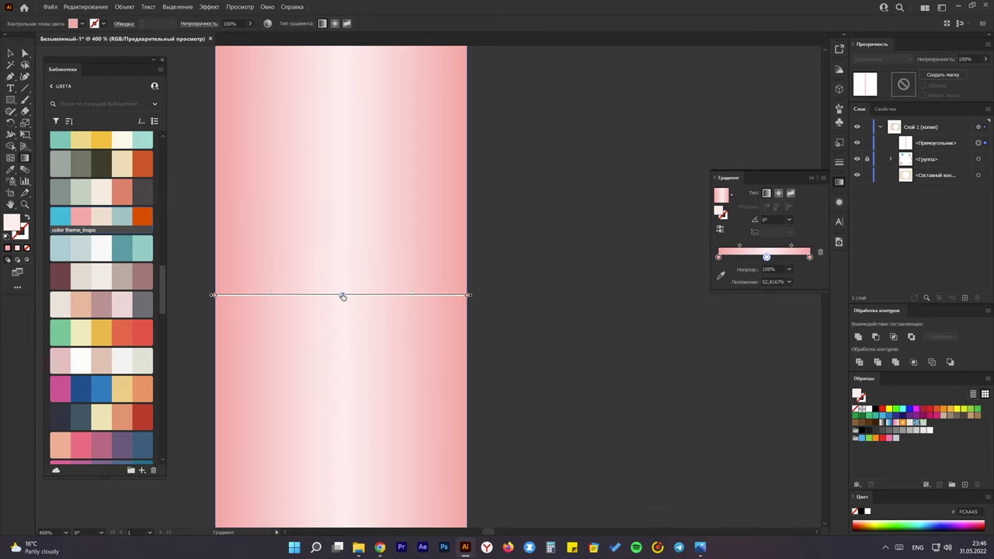
{"action": "scroll", "coordinate": [353, 294], "scroll_direction": "down", "scroll_amount": 3}
{"action": "scroll", "coordinate": [412, 297], "scroll_direction": "down", "scroll_amount": 3}
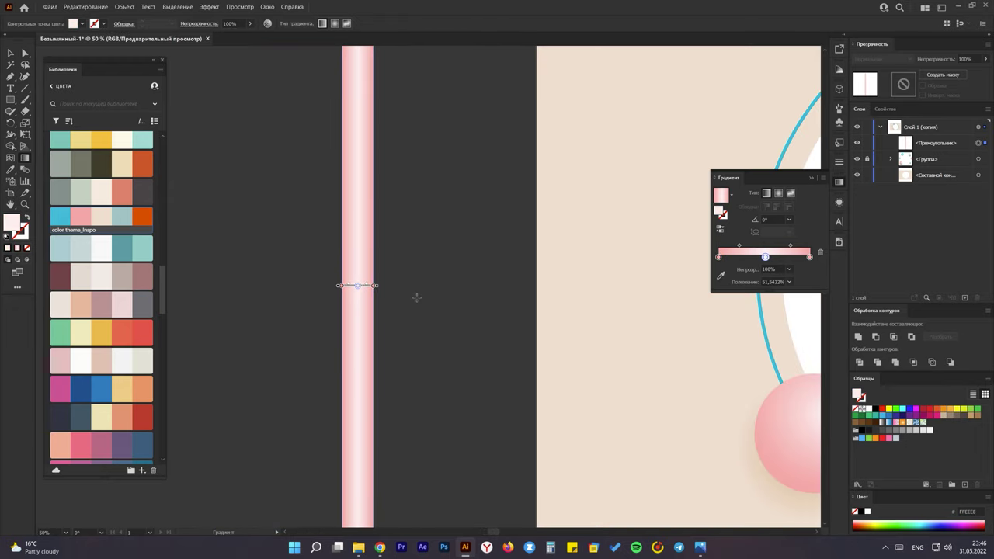
{"action": "scroll", "coordinate": [427, 299], "scroll_direction": "down", "scroll_amount": 1}
{"action": "scroll", "coordinate": [426, 299], "scroll_direction": "down", "scroll_amount": 2}
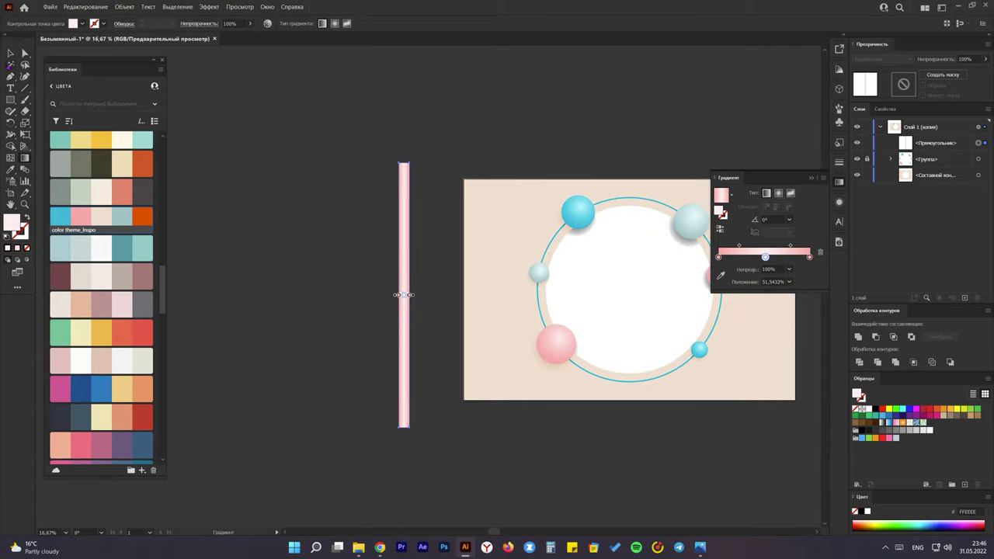
Step: Move the pink gradient strip onto the artboard beside the ring
{"action": "key", "text": "v"}
{"action": "left_click", "coordinate": [266, 244]}
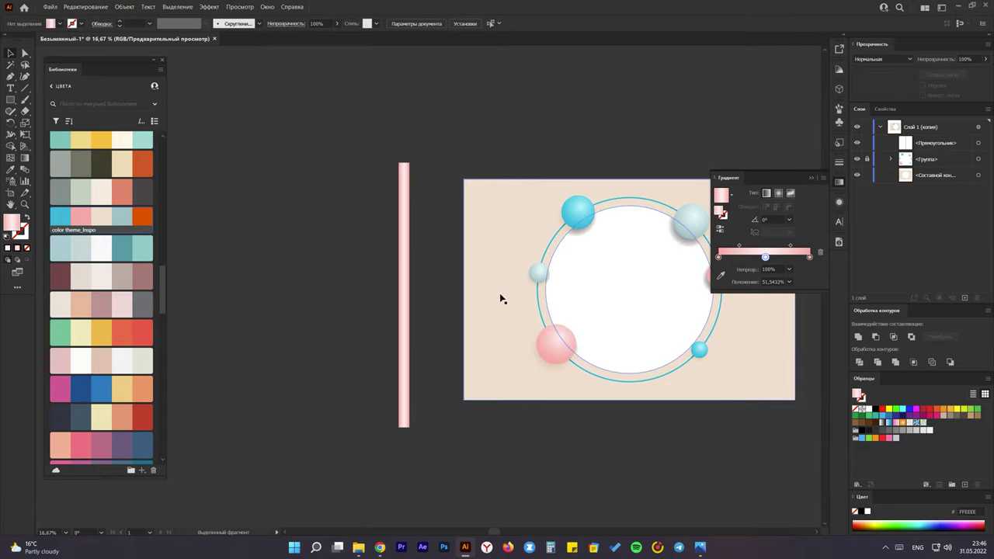
{"action": "left_click_drag", "start_coordinate": [605, 288], "coordinate": [459, 282]}
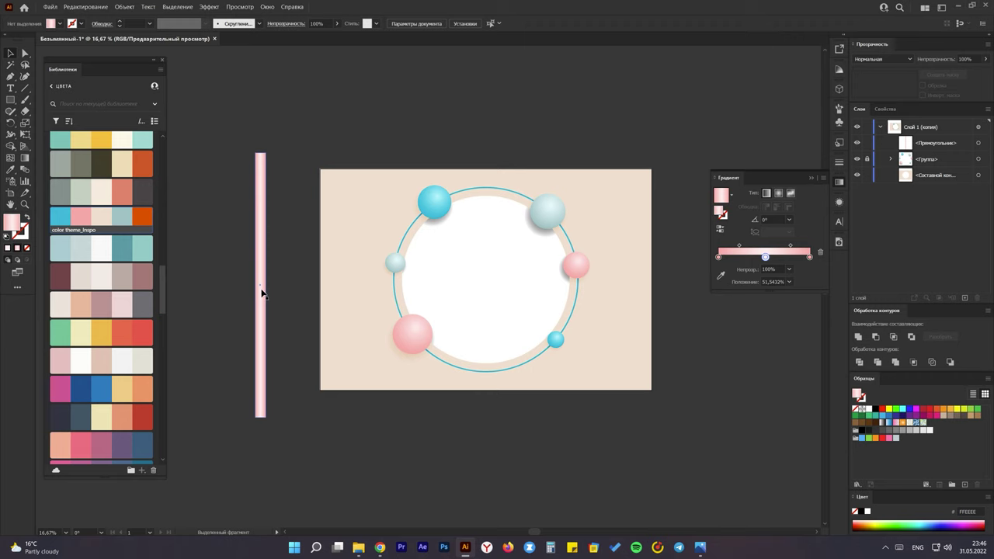
{"action": "left_click_drag", "start_coordinate": [262, 294], "coordinate": [394, 294]}
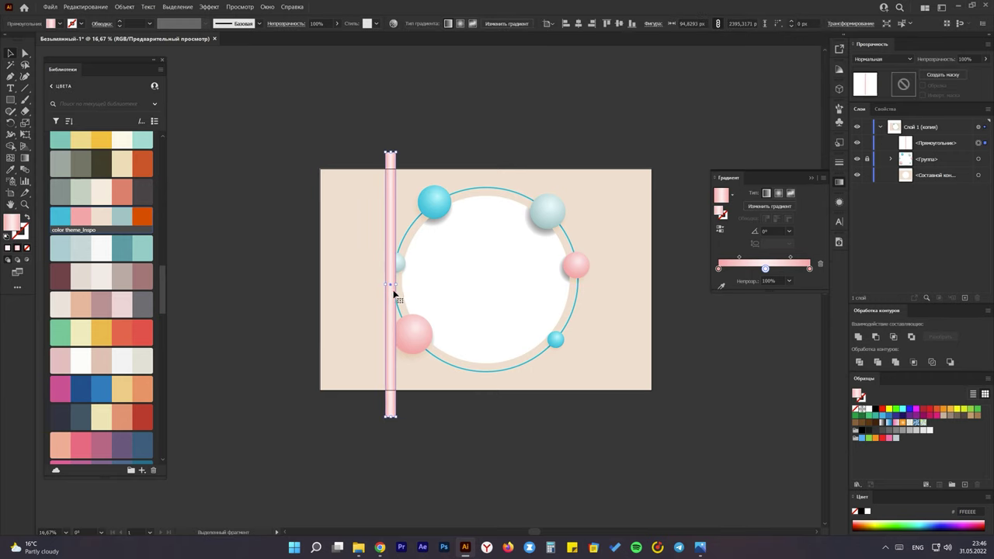
Step: Repeat the pink strip side by side into five adjacent strips and group them
{"action": "scroll", "coordinate": [394, 294], "scroll_direction": "up", "scroll_amount": 5}
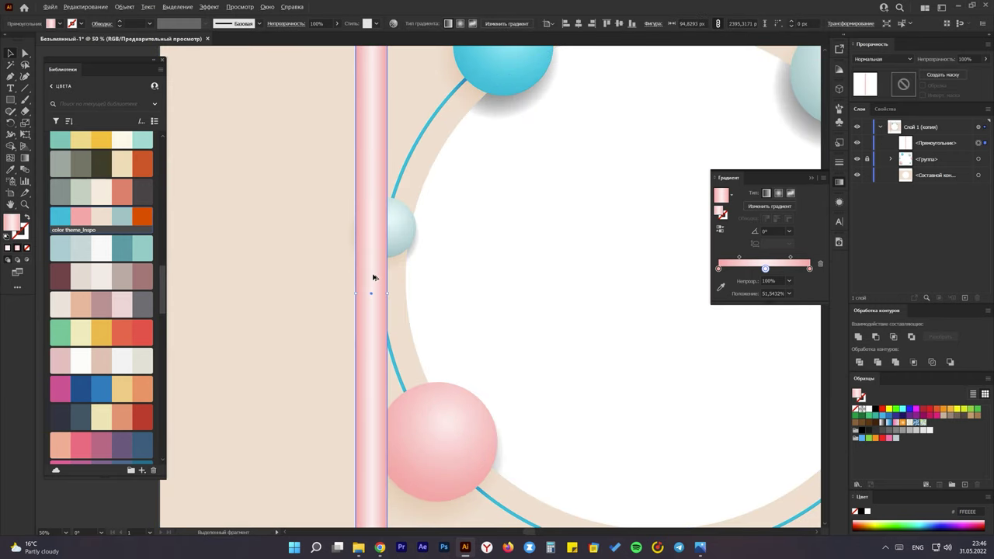
{"action": "left_click_drag", "start_coordinate": [373, 274], "coordinate": [404, 278]}
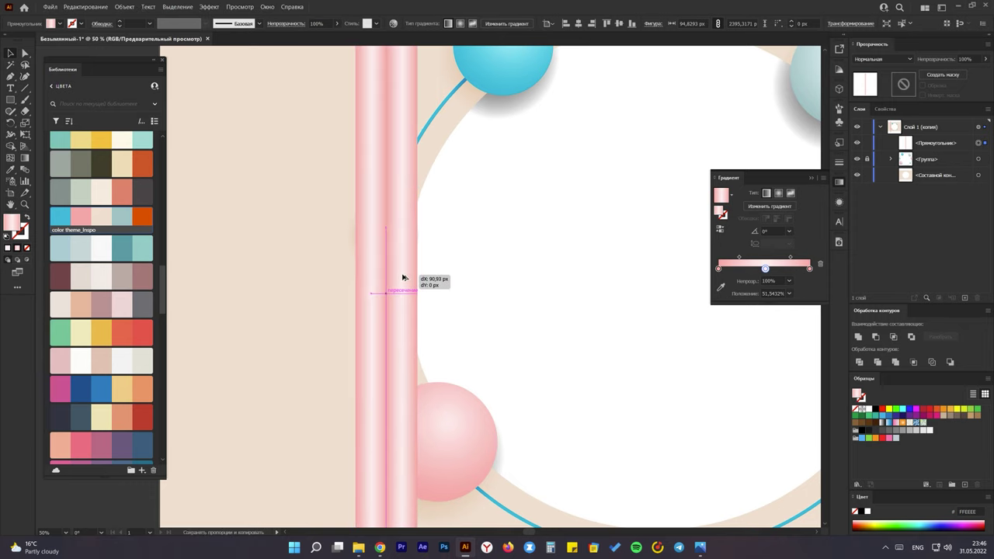
{"action": "left_click_drag", "start_coordinate": [405, 277], "coordinate": [405, 277]}
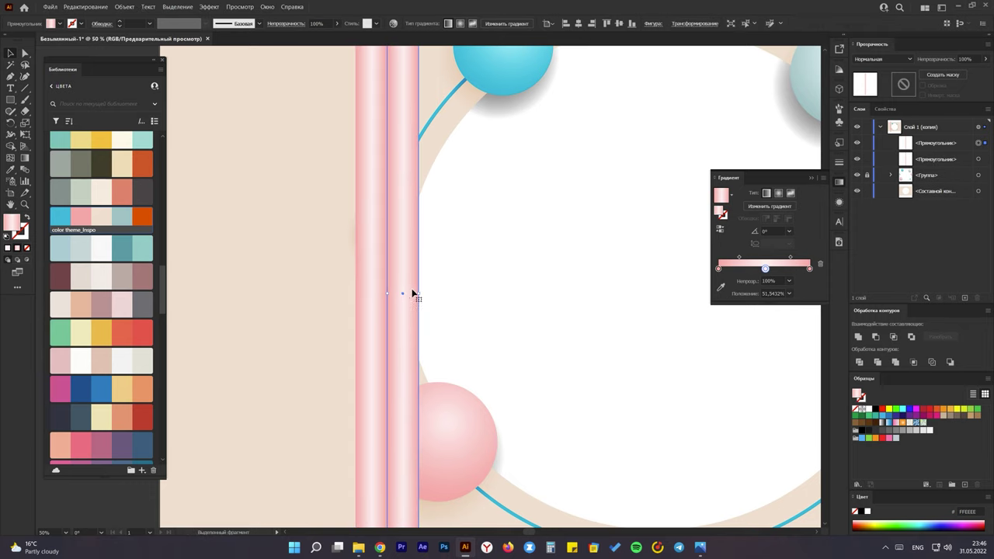
{"action": "scroll", "coordinate": [409, 299], "scroll_direction": "down", "scroll_amount": 3}
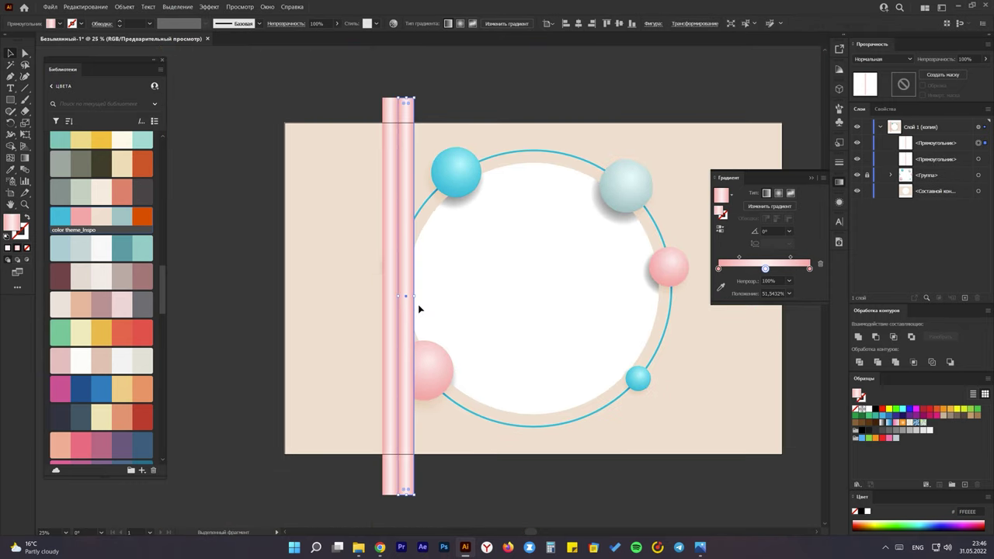
{"action": "key", "text": "ctrl+d"}
{"action": "key", "text": "ctrl+d"}
{"action": "key", "text": "ctrl+d"}
{"action": "key", "text": "ctrl+d"}
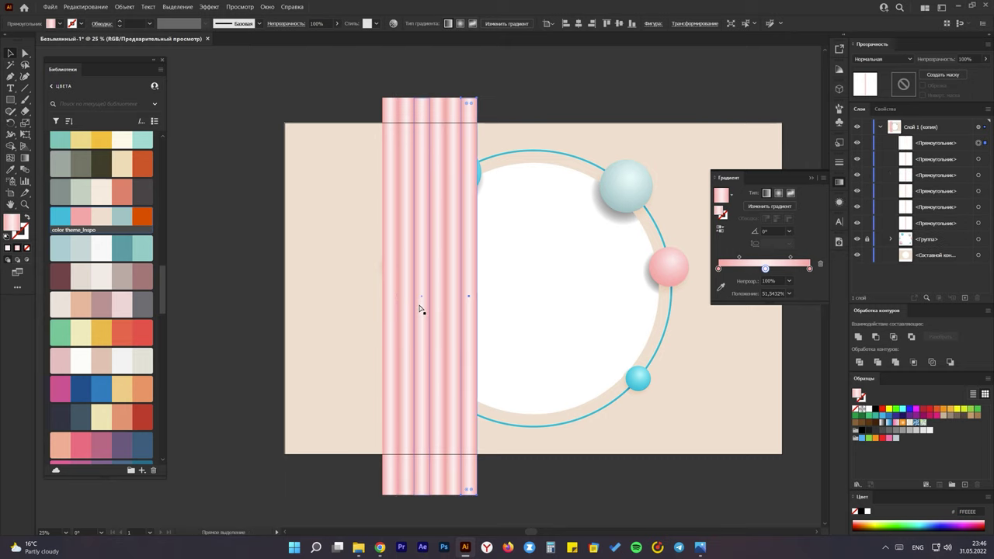
{"action": "key", "text": "ctrl+d"}
{"action": "key", "text": "ctrl+d"}
{"action": "key", "text": "ctrl+d"}
{"action": "key", "text": "ctrl+d"}
{"action": "key", "text": "ctrl+d"}
{"action": "key", "text": "ctrl+d"}
{"action": "key", "text": "ctrl+d"}
{"action": "key", "text": "ctrl+d"}
{"action": "key", "text": "ctrl+d"}
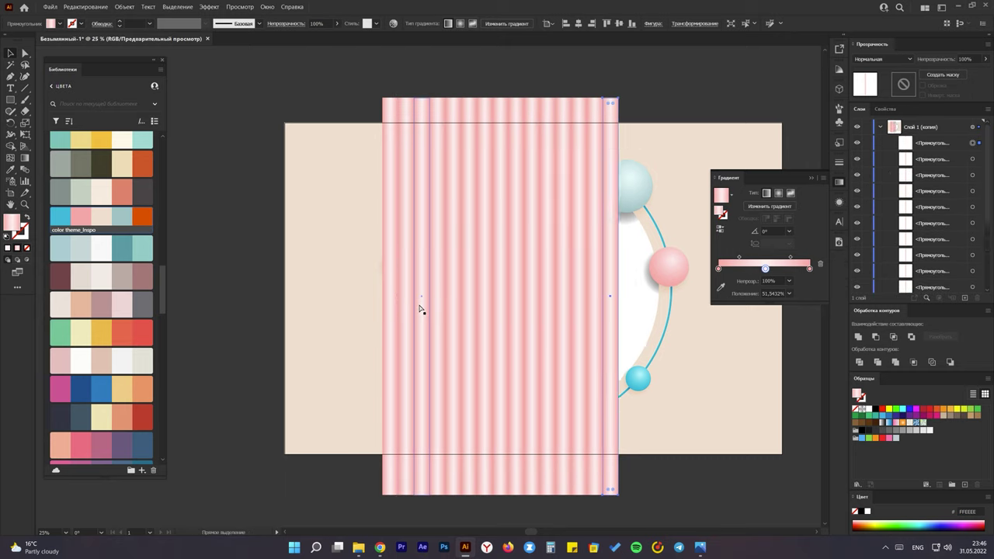
{"action": "key", "text": "ctrl+d"}
{"action": "key", "text": "ctrl+d"}
{"action": "key", "text": "ctrl+d"}
{"action": "key", "text": "ctrl+d"}
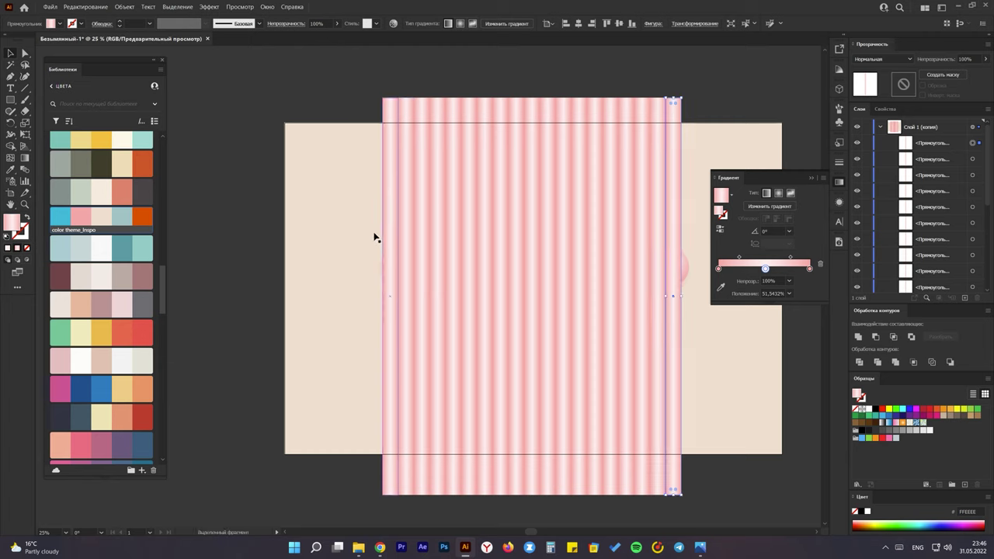
{"action": "left_click", "coordinate": [339, 74]}
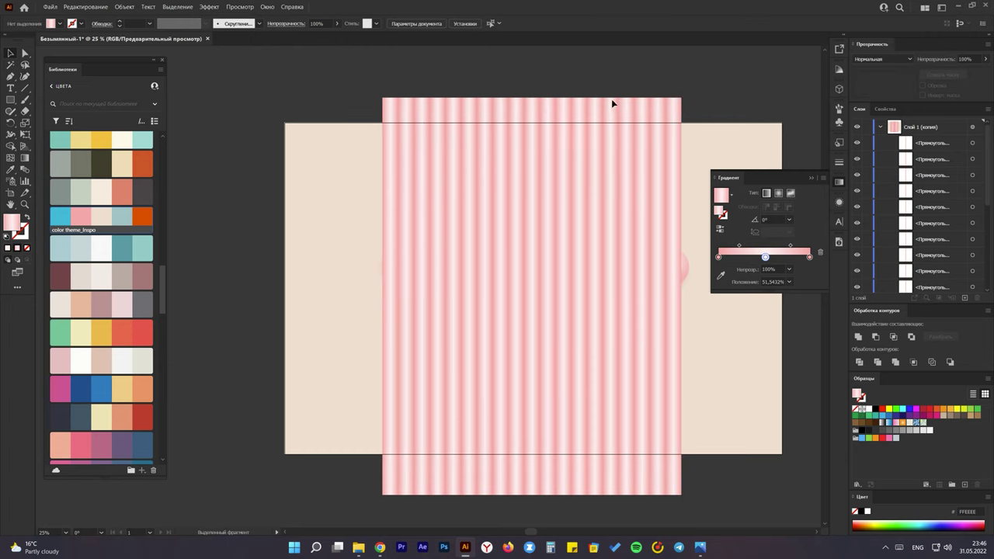
{"action": "key", "text": "ctrl+a"}
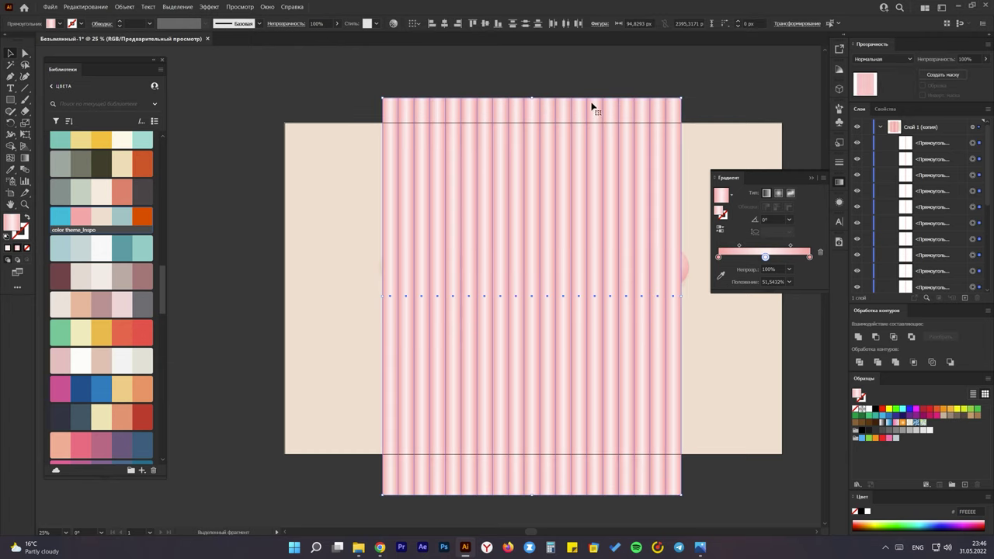
{"action": "key", "text": "ctrl+g"}
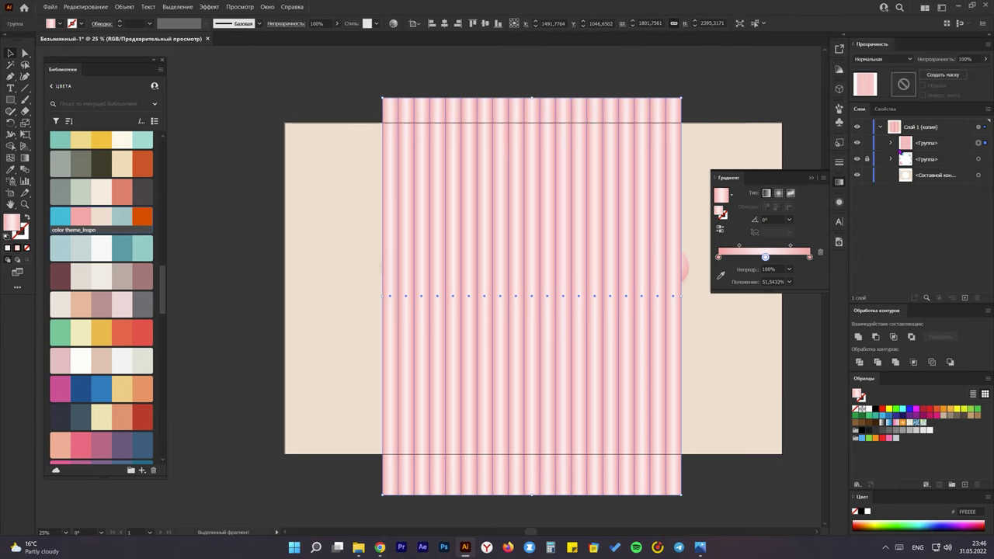
Step: Stack the striped group below the circle artwork and trim its top and bottom to the artboard
{"action": "left_click_drag", "start_coordinate": [944, 147], "coordinate": [939, 184]}
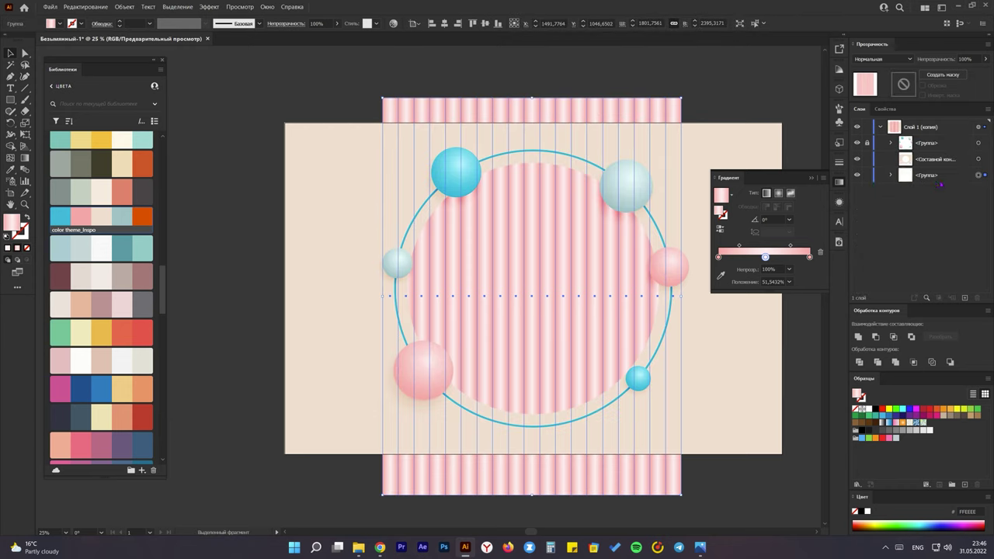
{"action": "left_click_drag", "start_coordinate": [533, 241], "coordinate": [528, 233]}
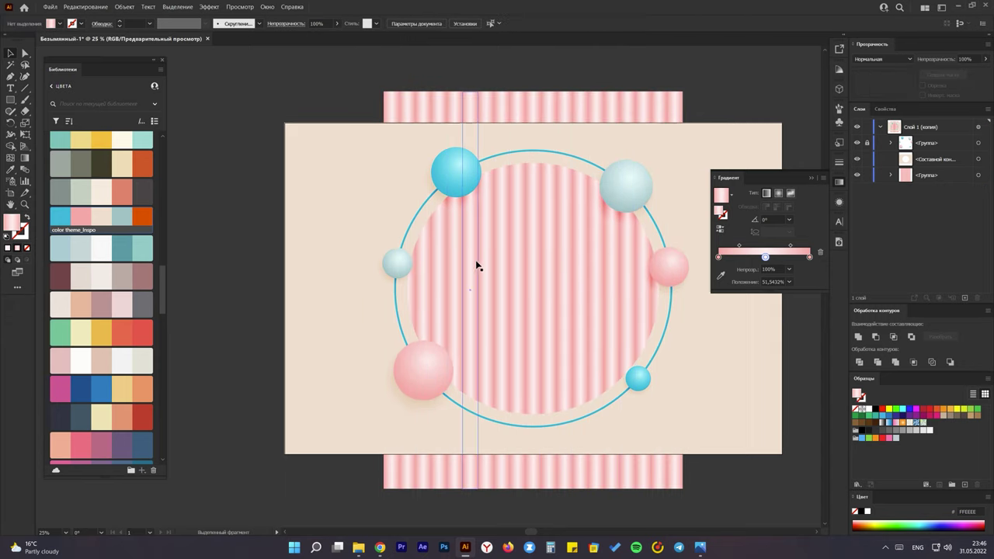
{"action": "key", "text": "ctrl+minus"}
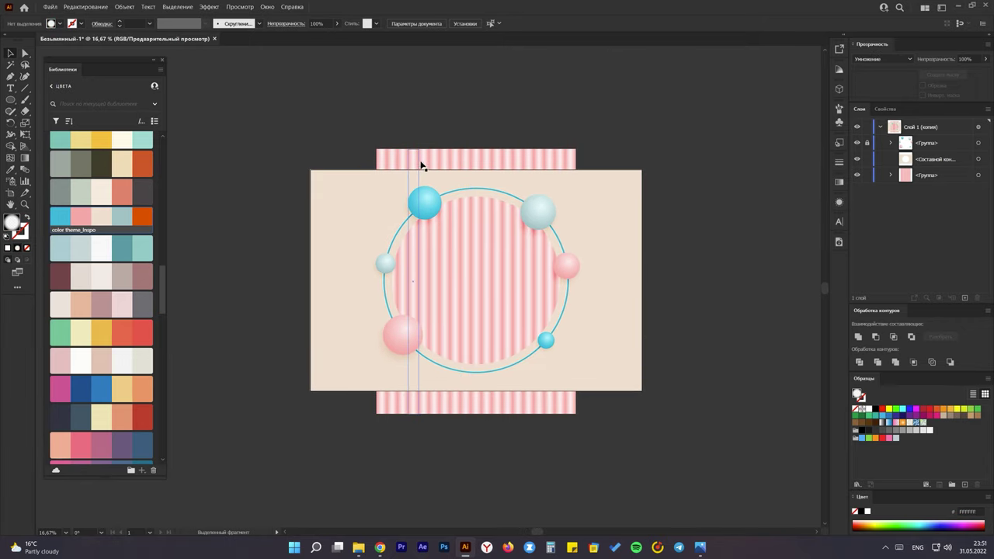
{"action": "left_click", "coordinate": [460, 160]}
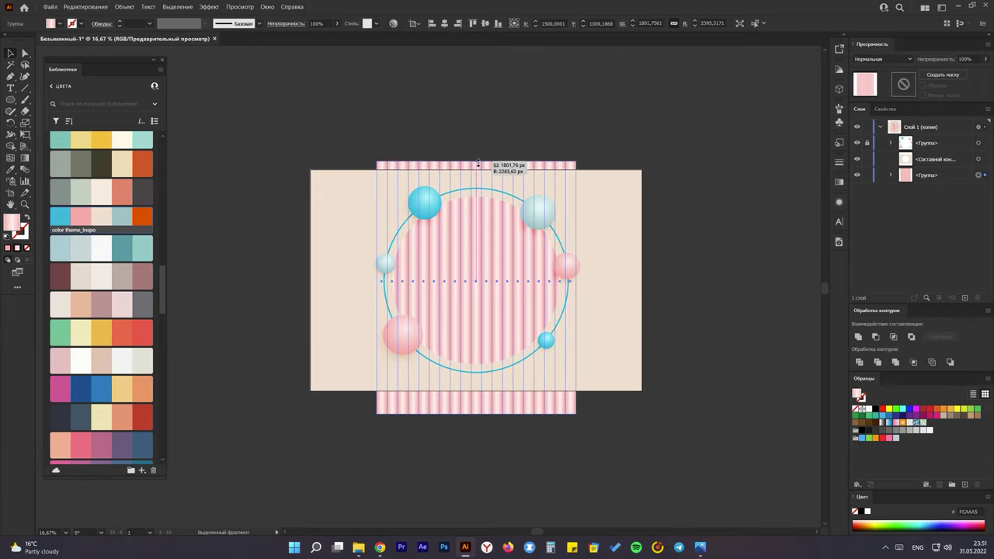
{"action": "left_click_drag", "start_coordinate": [476, 150], "coordinate": [477, 169]}
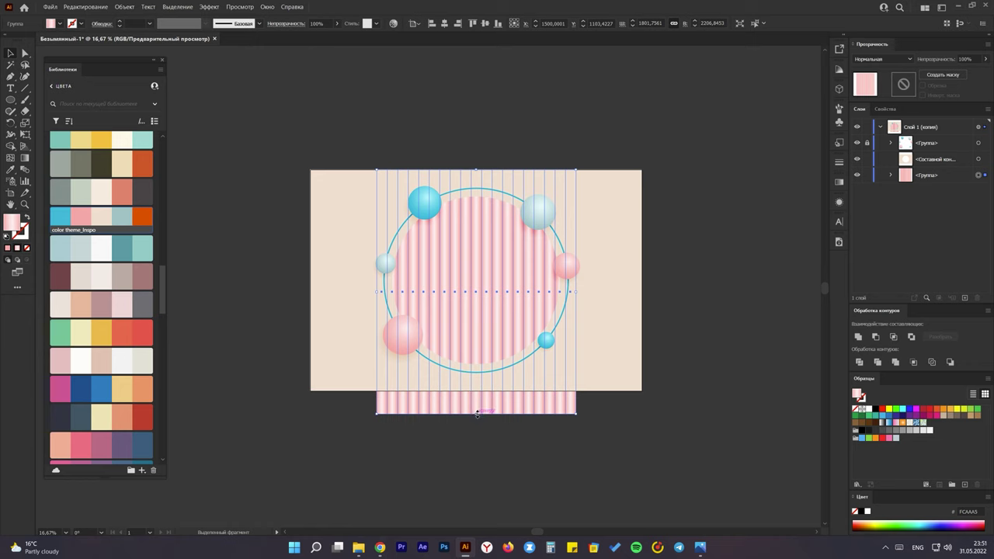
{"action": "left_click_drag", "start_coordinate": [477, 414], "coordinate": [476, 390]}
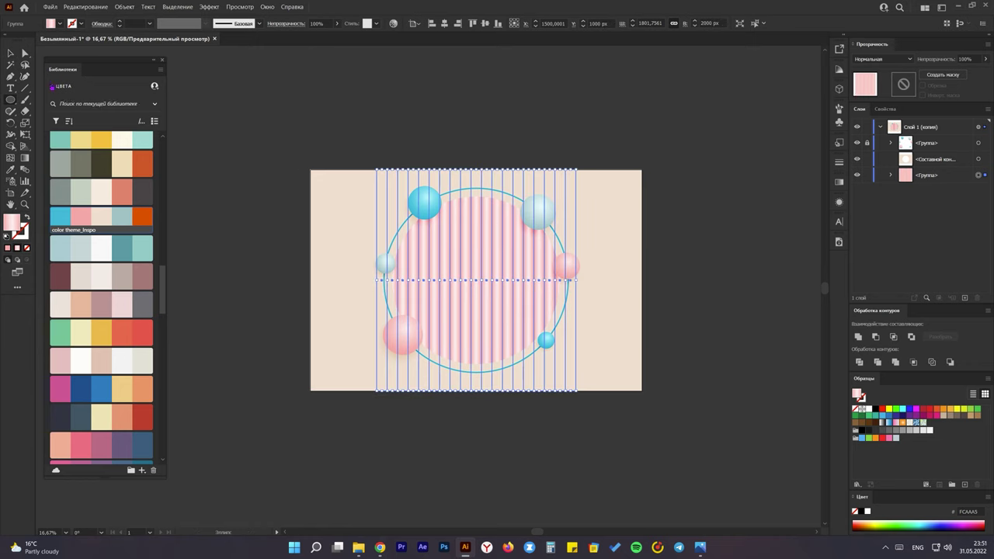
Step: Lock the striped group and draw a large circle over the artboard
{"action": "left_click", "coordinate": [422, 225]}
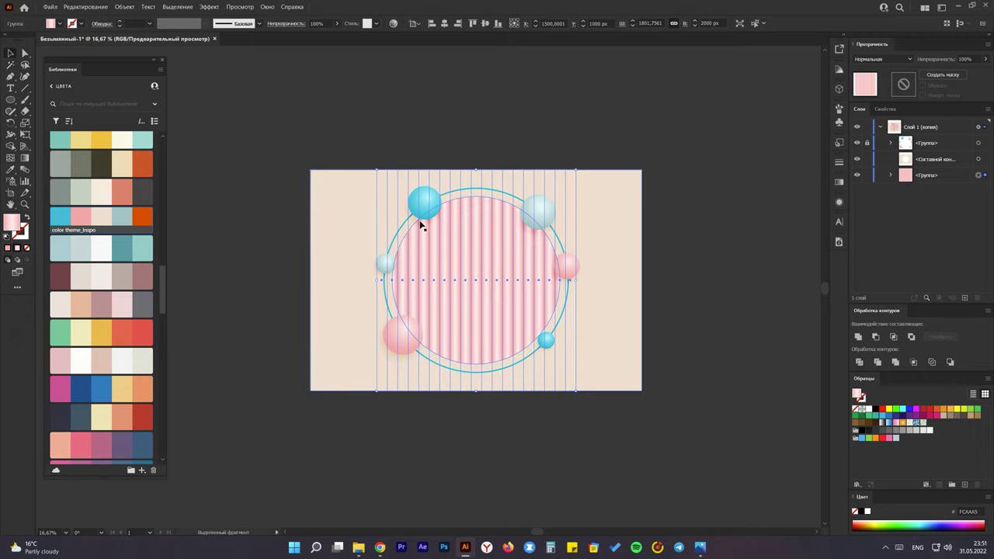
{"action": "left_click", "coordinate": [867, 175]}
{"action": "key", "text": "l"}
{"action": "mouse_move", "coordinate": [372, 169]}
{"action": "left_mouse_down"}
{"action": "mouse_move", "coordinate": [587, 372]}
{"action": "mouse_move", "coordinate": [591, 389]}
{"action": "left_mouse_up"}
{"action": "key", "text": "v"}
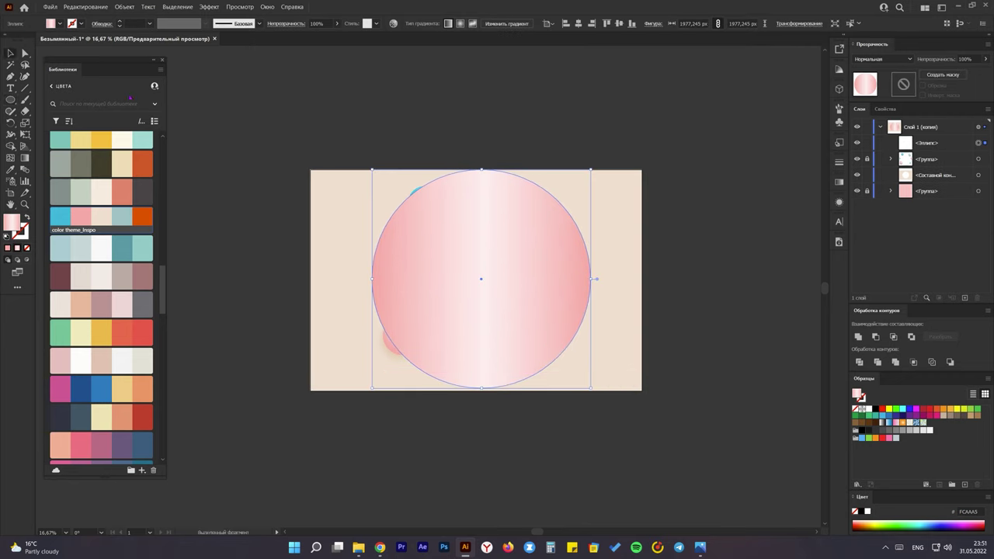
Step: Centre the circle on the artboard and scale it to about 1878 px
{"action": "left_click", "coordinate": [578, 23]}
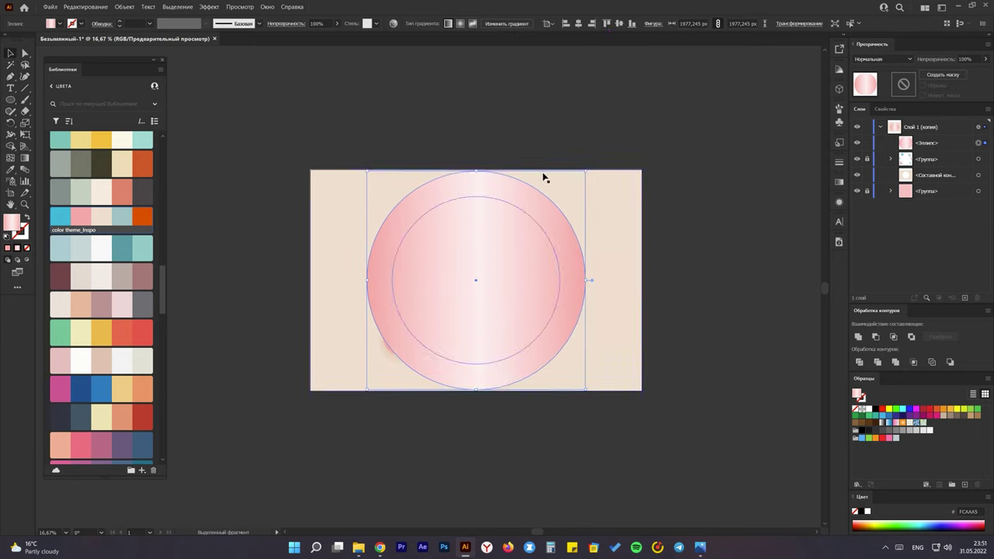
{"action": "left_click_drag", "start_coordinate": [585, 170], "coordinate": [581, 166]}
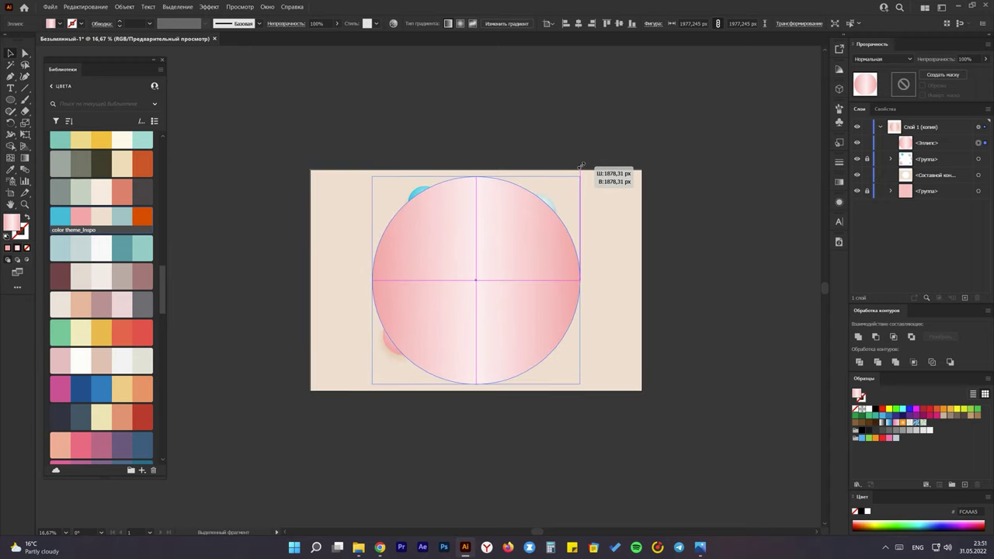
{"action": "left_click_drag", "start_coordinate": [581, 166], "coordinate": [581, 167]}
Step: Give the circle a two-stop radial gradient, white at the centre to black at the edge
{"action": "left_click", "coordinate": [839, 184]}
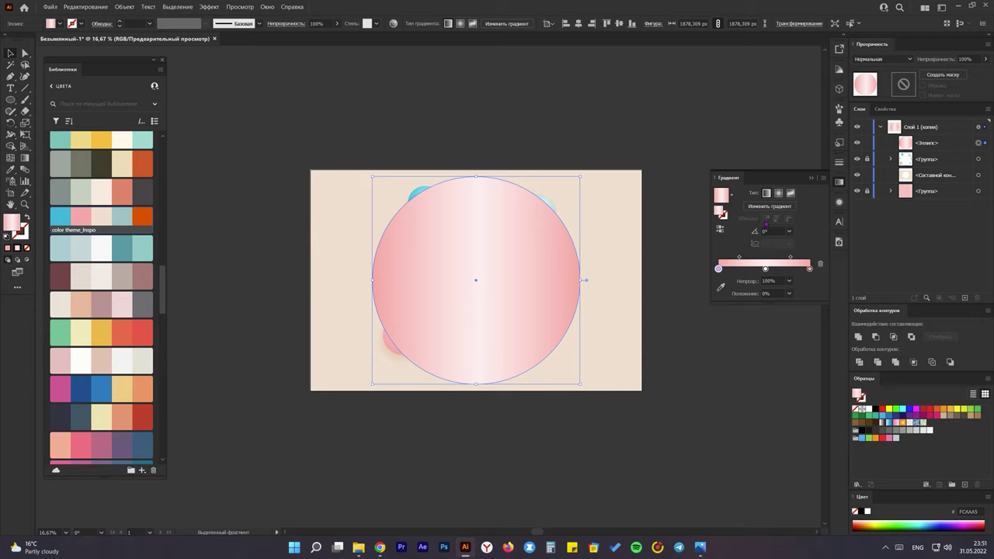
{"action": "left_click", "coordinate": [779, 193]}
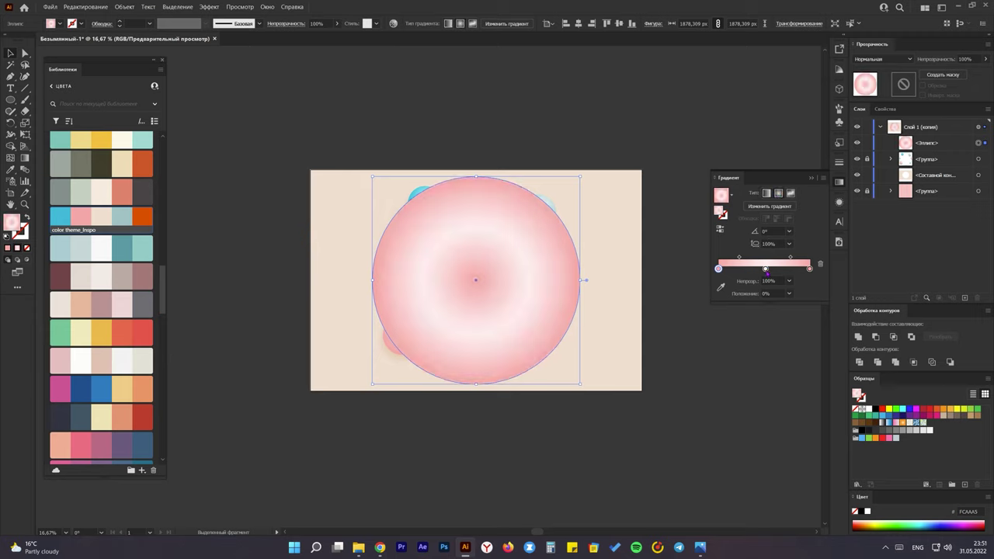
{"action": "left_click", "coordinate": [820, 264]}
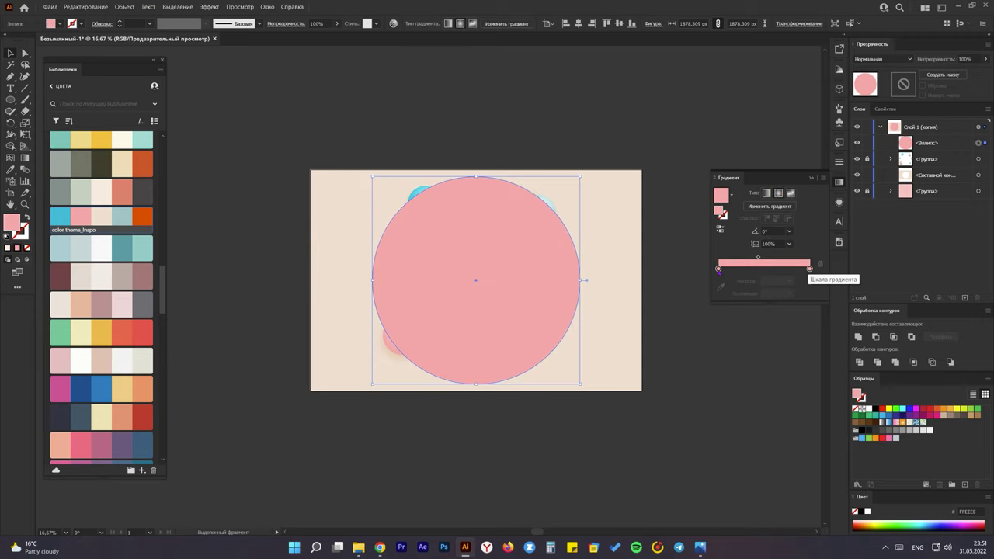
{"action": "left_click", "coordinate": [718, 268]}
{"action": "left_click", "coordinate": [721, 288]}
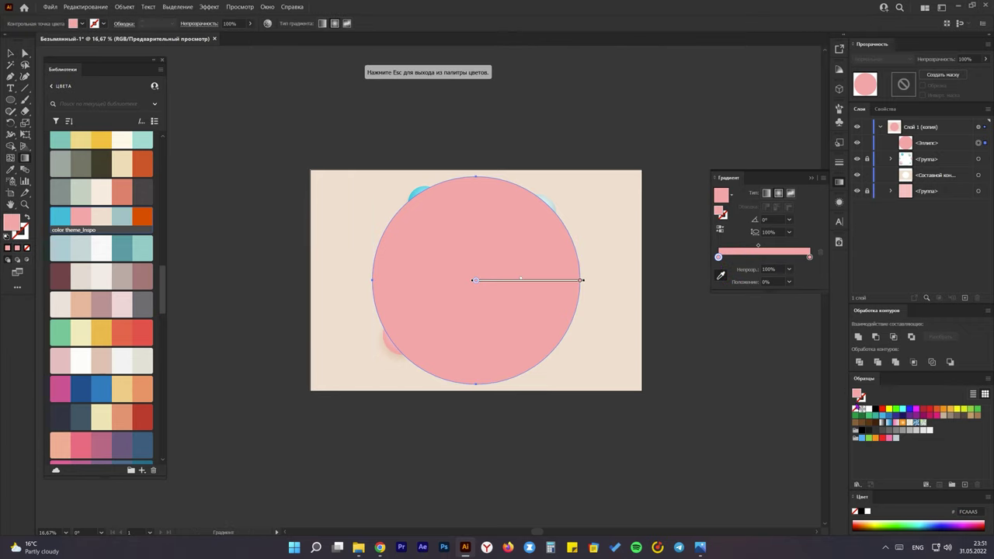
{"action": "left_click", "coordinate": [868, 409]}
{"action": "left_click", "coordinate": [809, 257]}
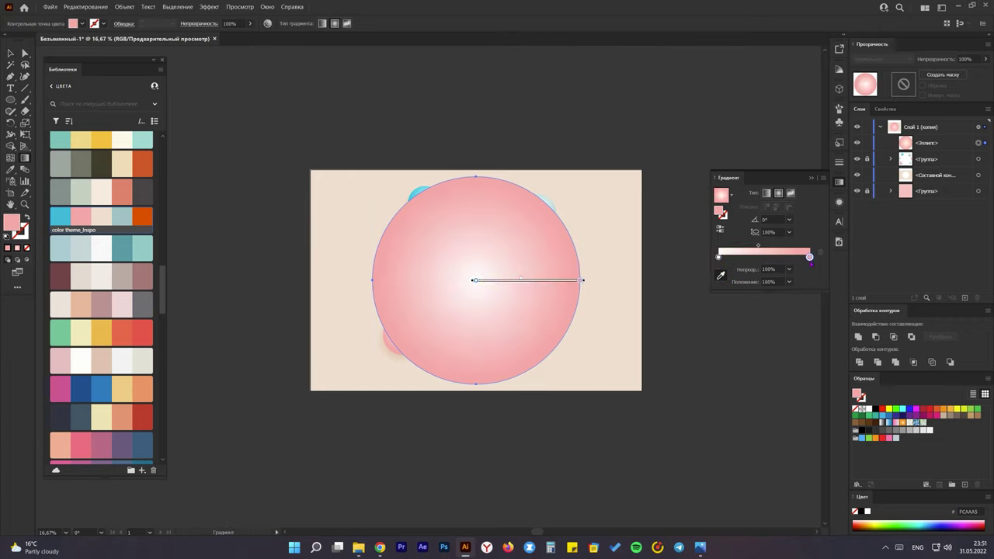
{"action": "left_click", "coordinate": [876, 411]}
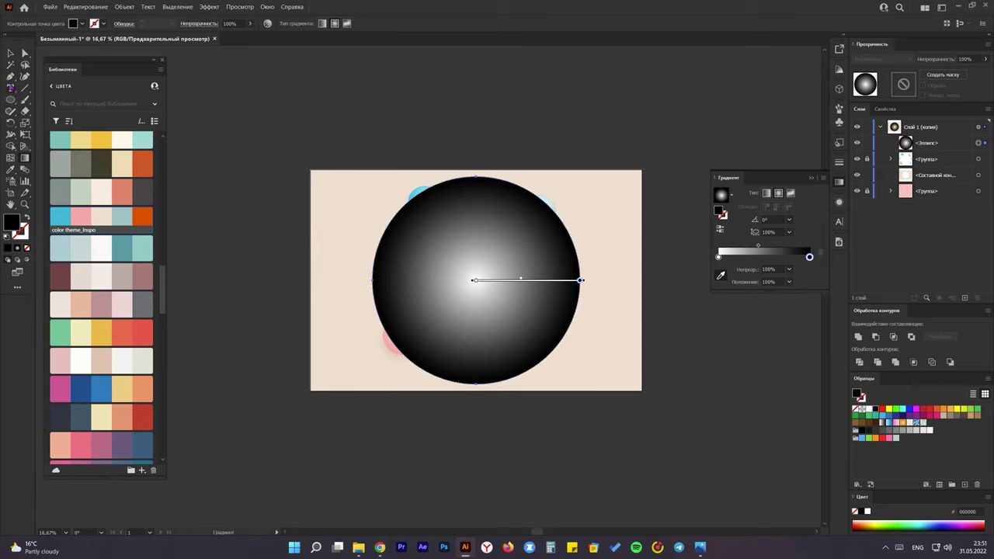
{"action": "key", "text": "v"}
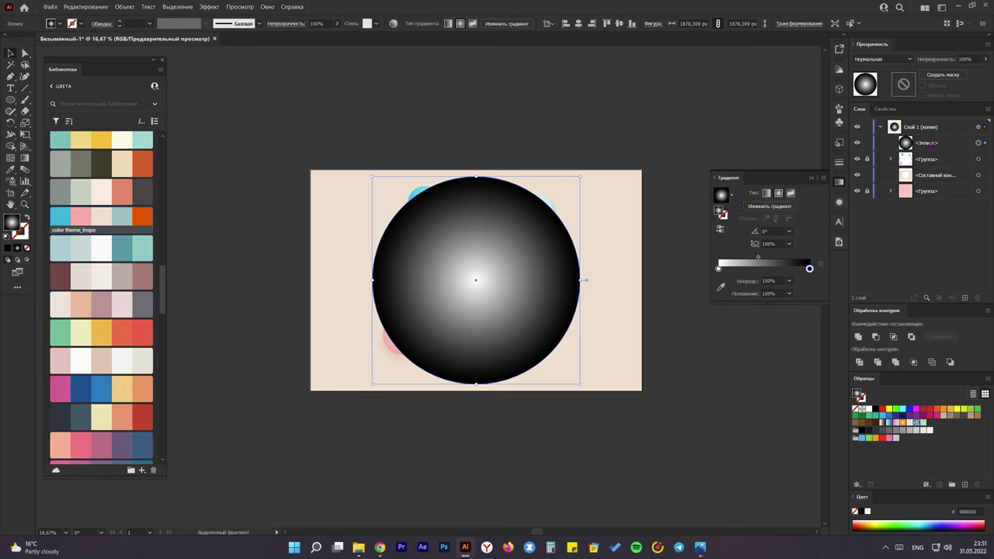
Step: Move the ellipse beneath the ring and cutout and set its blend mode to Multiply
{"action": "left_click_drag", "start_coordinate": [928, 144], "coordinate": [926, 179]}
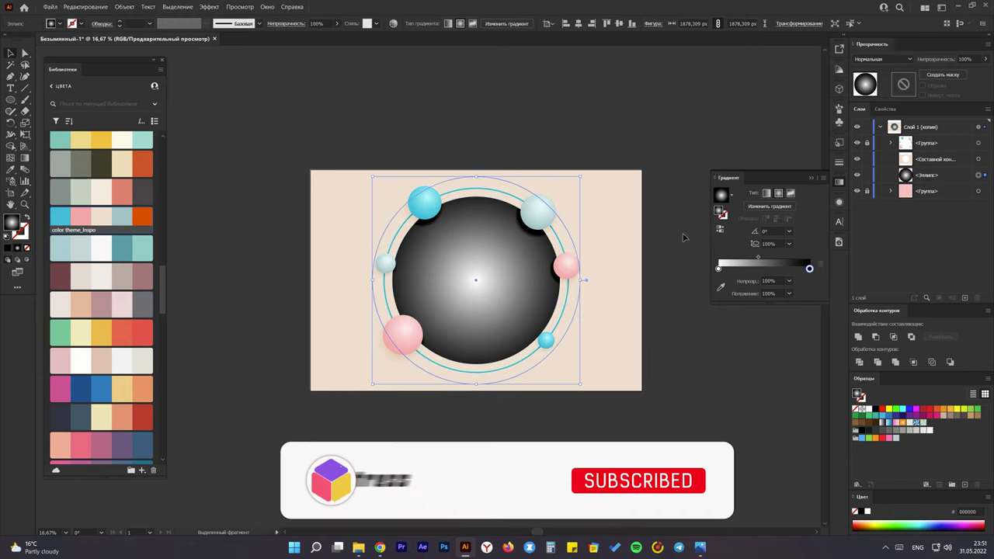
{"action": "left_click", "coordinate": [882, 59]}
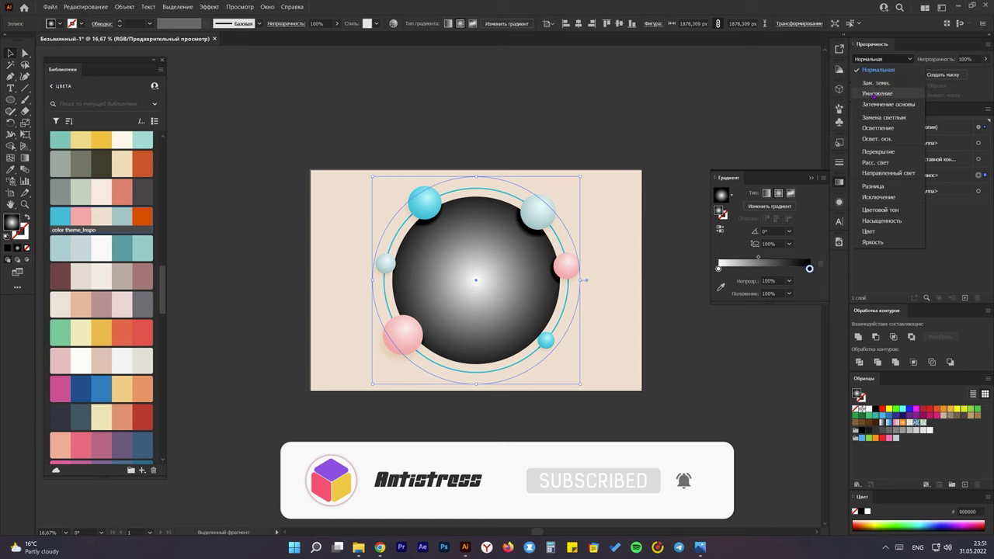
{"action": "left_click", "coordinate": [876, 94]}
{"action": "scroll", "coordinate": [508, 277], "scroll_direction": "up", "scroll_amount": 1}
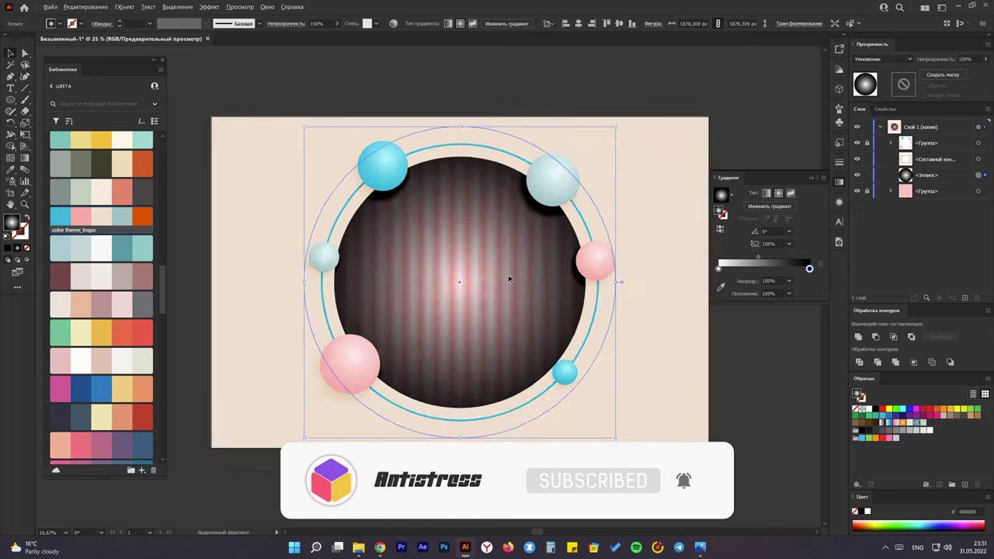
{"action": "scroll", "coordinate": [507, 278], "scroll_direction": "up", "scroll_amount": 1}
Step: Push the gradient midpoint and white stop outward, to about 62.02%
{"action": "key", "text": "g"}
{"action": "mouse_move", "coordinate": [533, 284]}
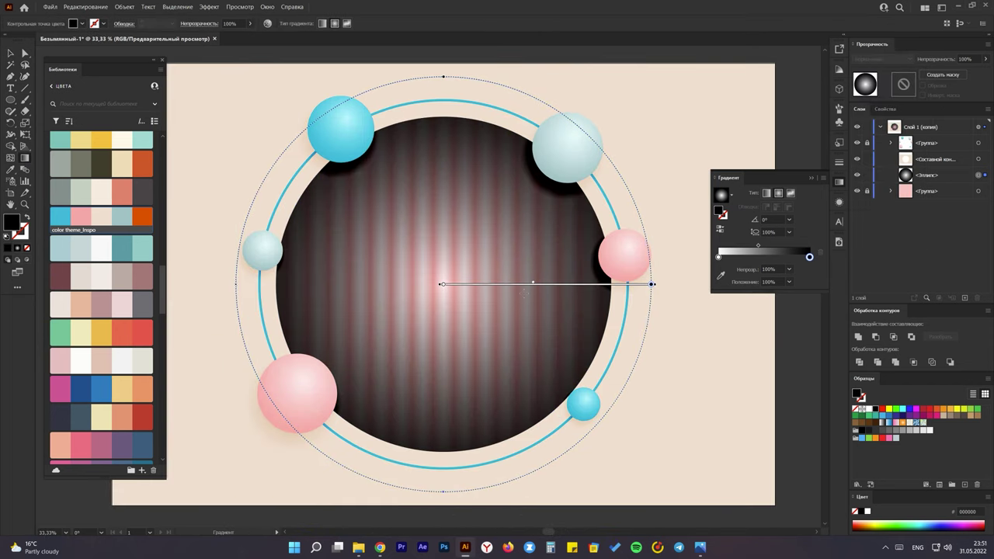
{"action": "left_click_drag", "start_coordinate": [533, 285], "coordinate": [583, 284]}
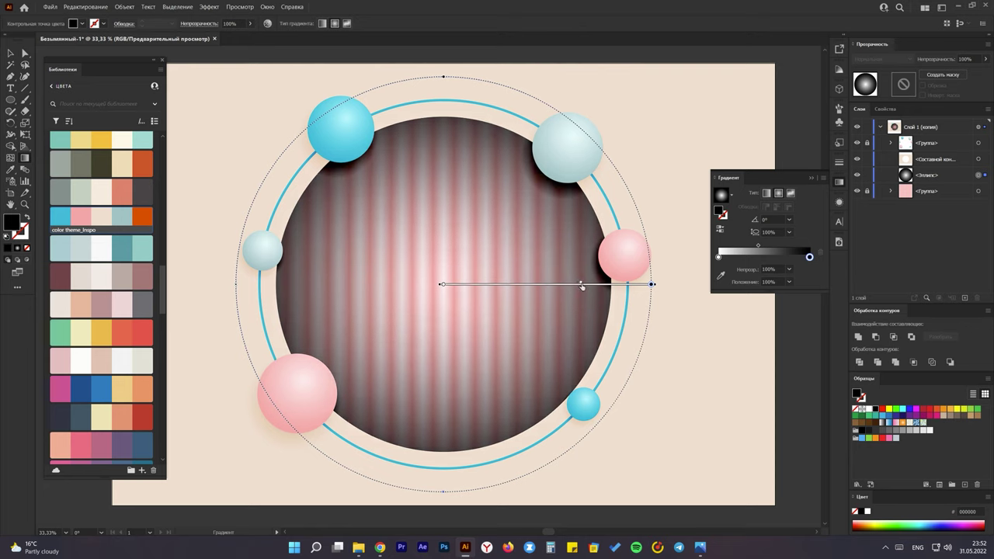
{"action": "left_click_drag", "start_coordinate": [443, 286], "coordinate": [575, 285]}
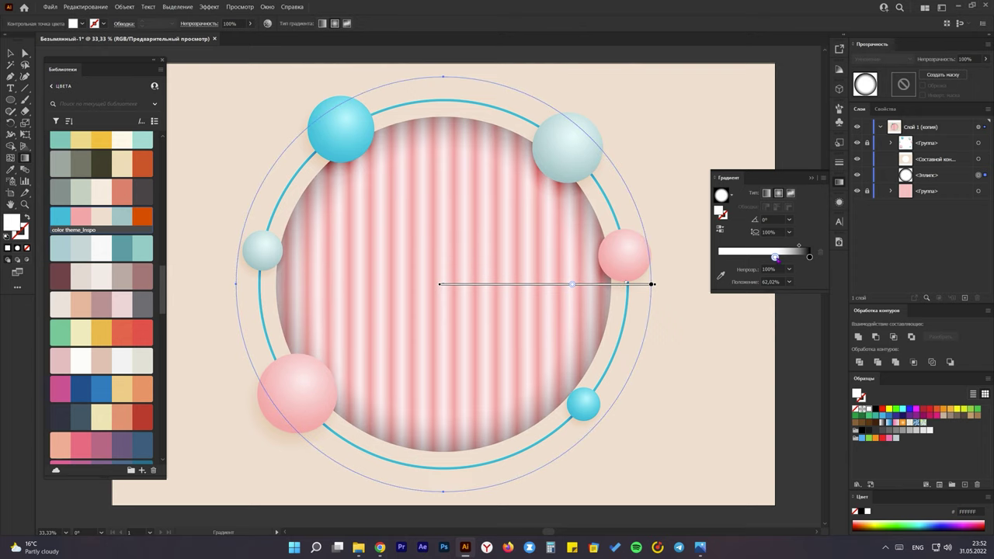
Step: Set the gradient's white stop opacity to 50% in the Gradient panel
{"action": "left_click", "coordinate": [789, 269]}
{"action": "left_click", "coordinate": [802, 333]}
{"action": "left_click", "coordinate": [789, 268]}
{"action": "left_click", "coordinate": [800, 341]}
Step: Redraw the gradient from the centre toward the lower left, with the white stop near 65.5% at 30% opacity
{"action": "key", "text": "ctrl+minus"}
{"action": "left_click_drag", "start_coordinate": [493, 256], "coordinate": [419, 380]}
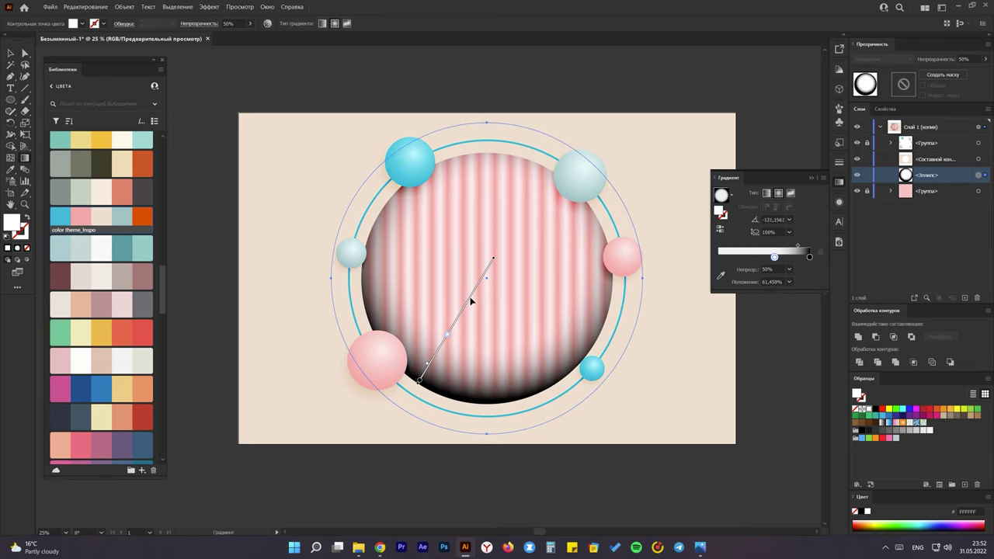
{"action": "left_click_drag", "start_coordinate": [471, 299], "coordinate": [464, 318]}
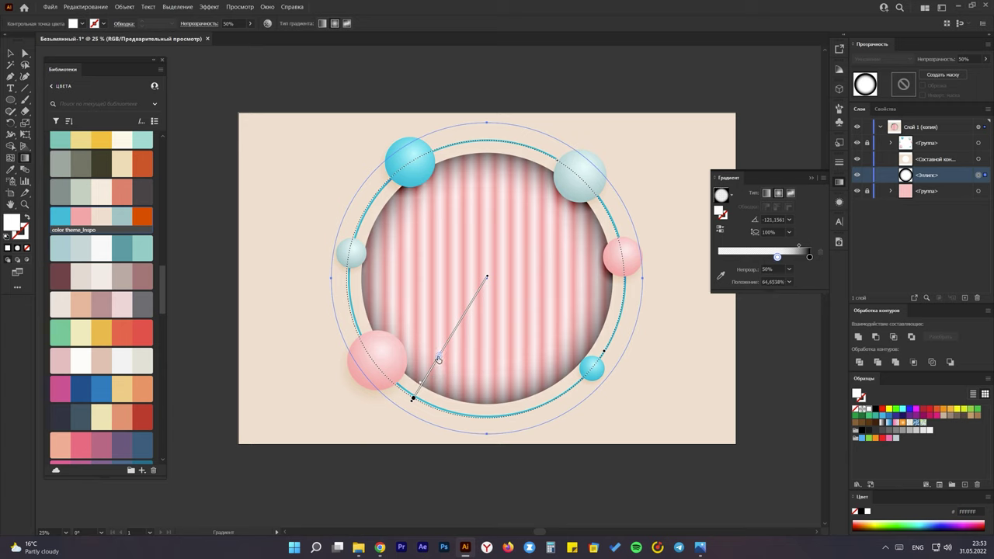
{"action": "left_click_drag", "start_coordinate": [458, 330], "coordinate": [454, 331]}
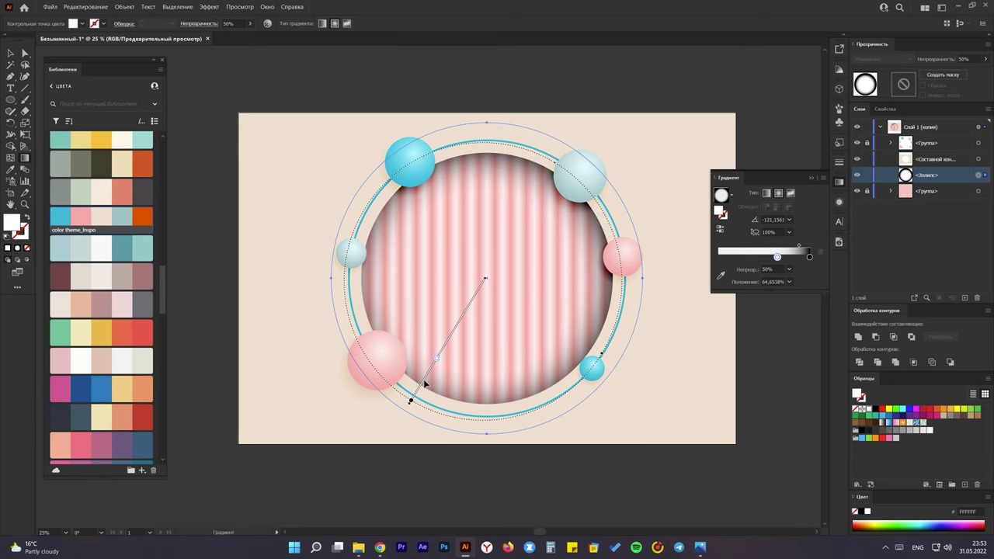
{"action": "left_click_drag", "start_coordinate": [416, 386], "coordinate": [450, 344]}
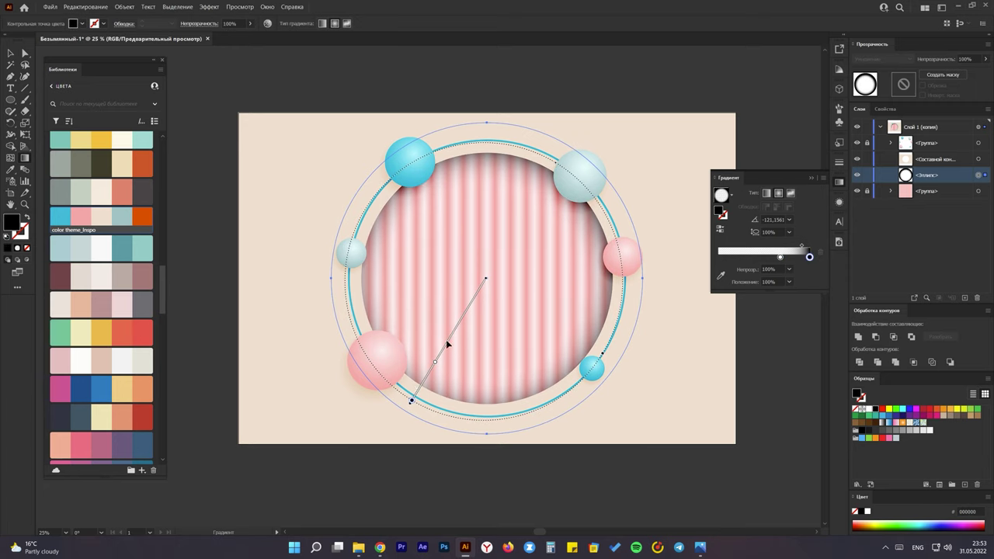
{"action": "key", "text": "ctrl+minus"}
{"action": "left_click", "coordinate": [441, 355]}
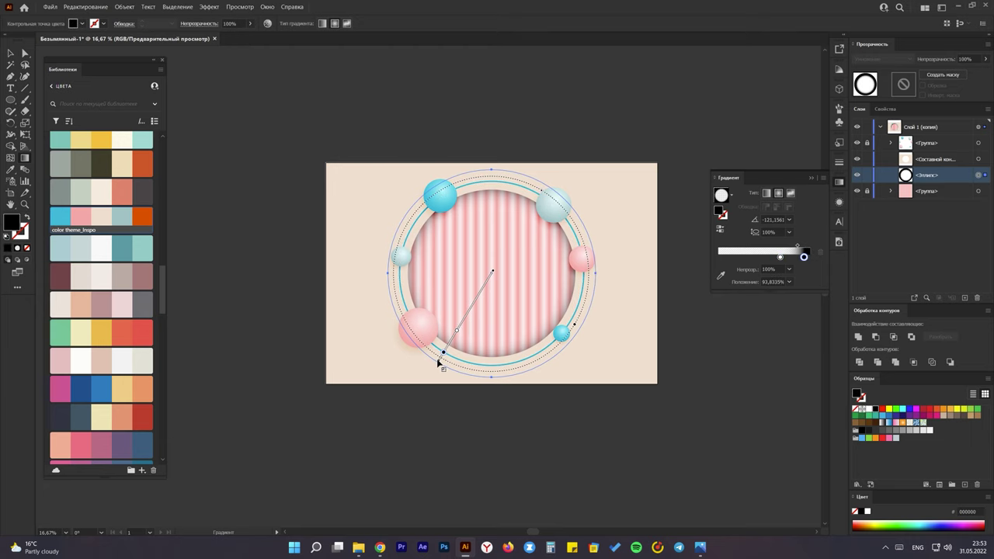
{"action": "left_click_drag", "start_coordinate": [458, 332], "coordinate": [459, 329]}
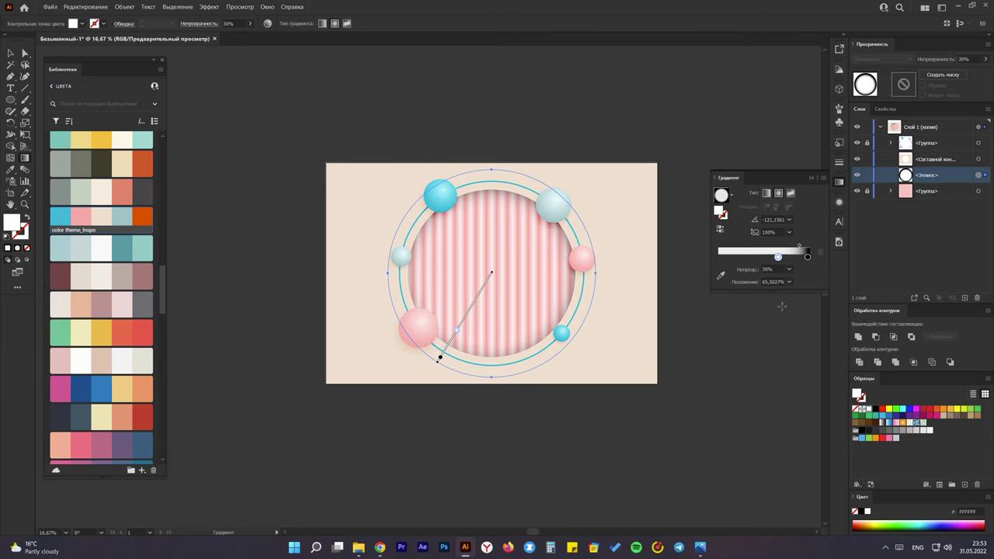
{"action": "key", "text": "ctrl+plus"}
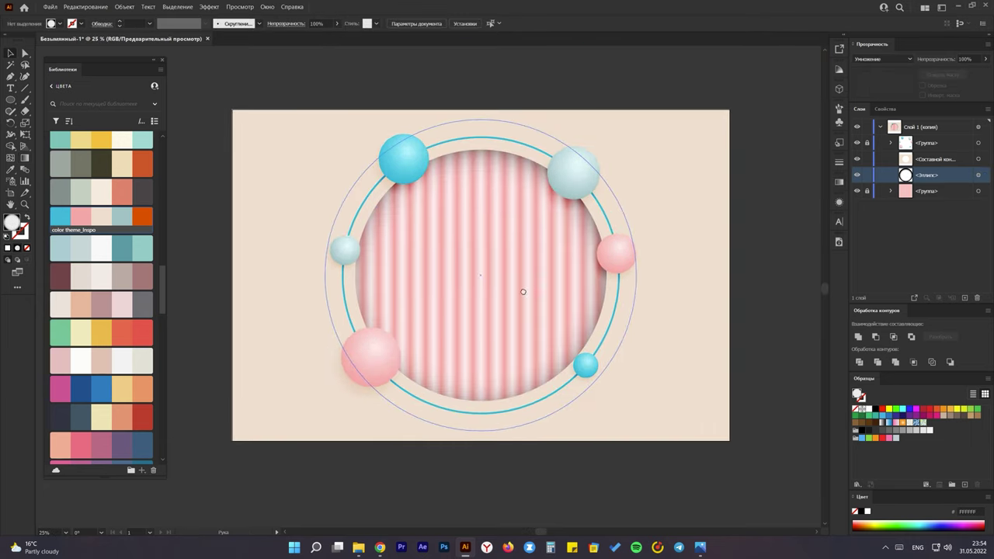